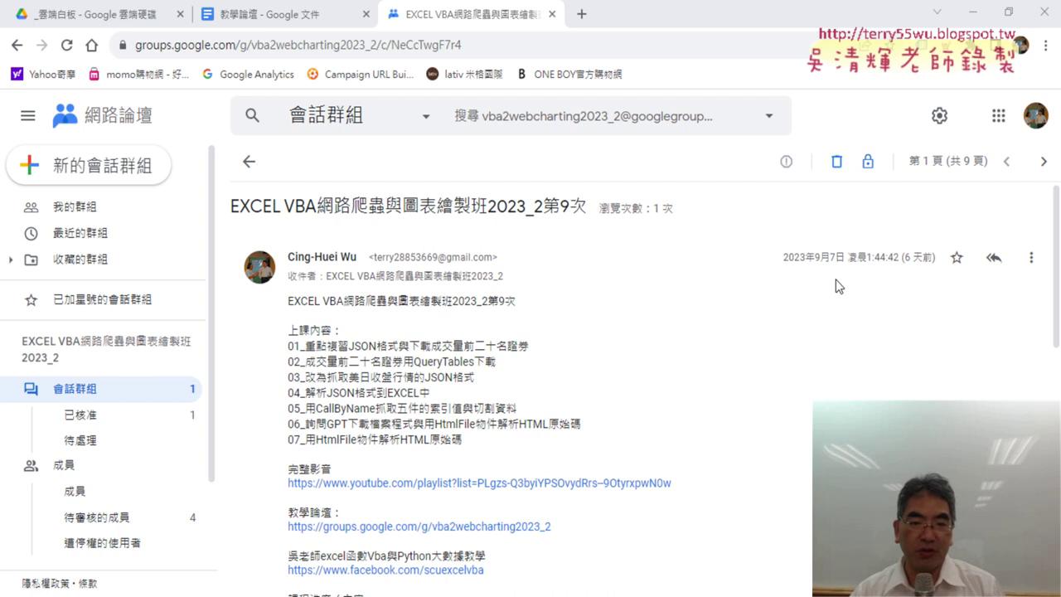
Step: Highlight key lesson terms: JSON格式, 下載成交量前二十名證券, CallByName, HtmlFile物件 and HTML原始碼
scroll(464, 275, "down", 2)
scroll(464, 275, "up", 1)
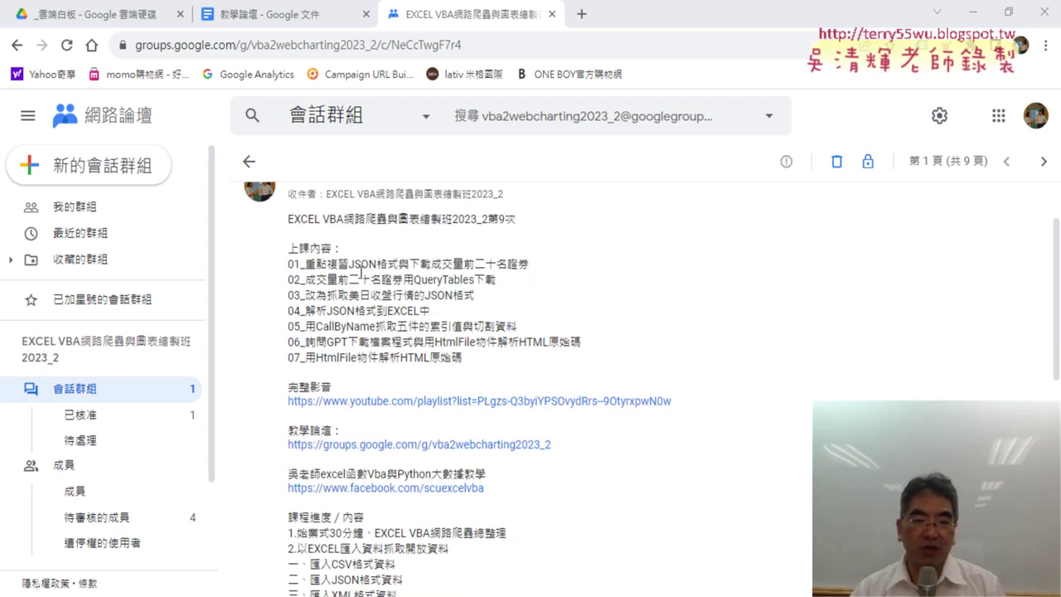
left_click_drag(349, 263, 399, 263)
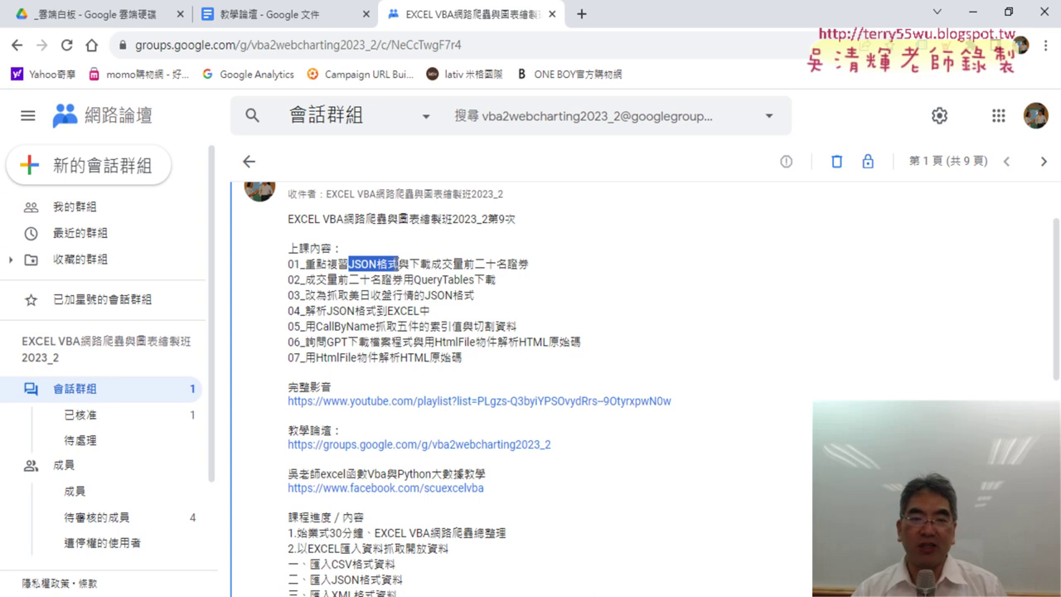
left_click(528, 265)
left_click_drag(528, 264, 408, 263)
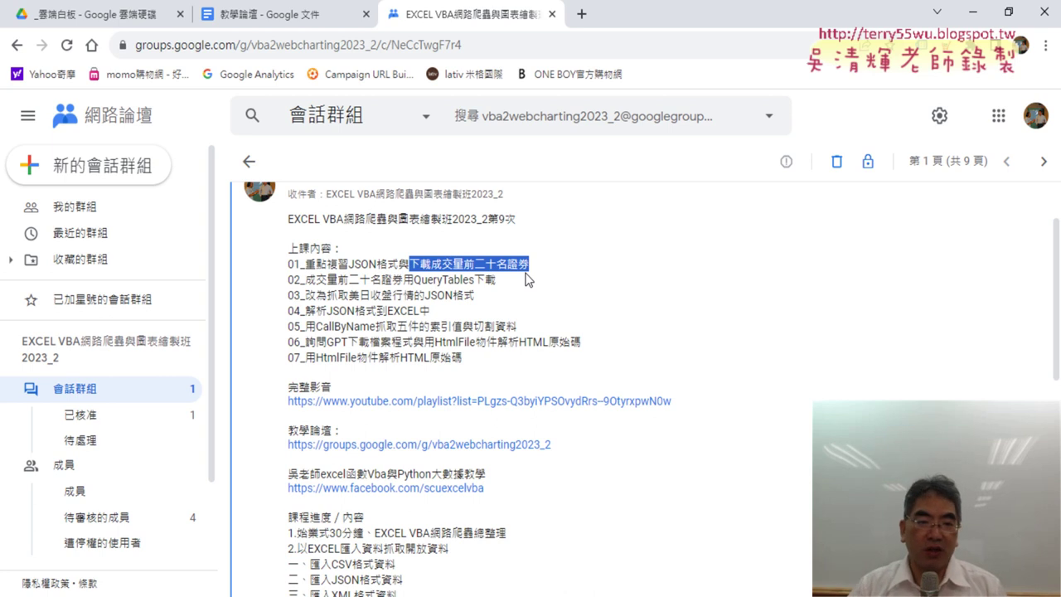
left_click_drag(348, 264, 399, 263)
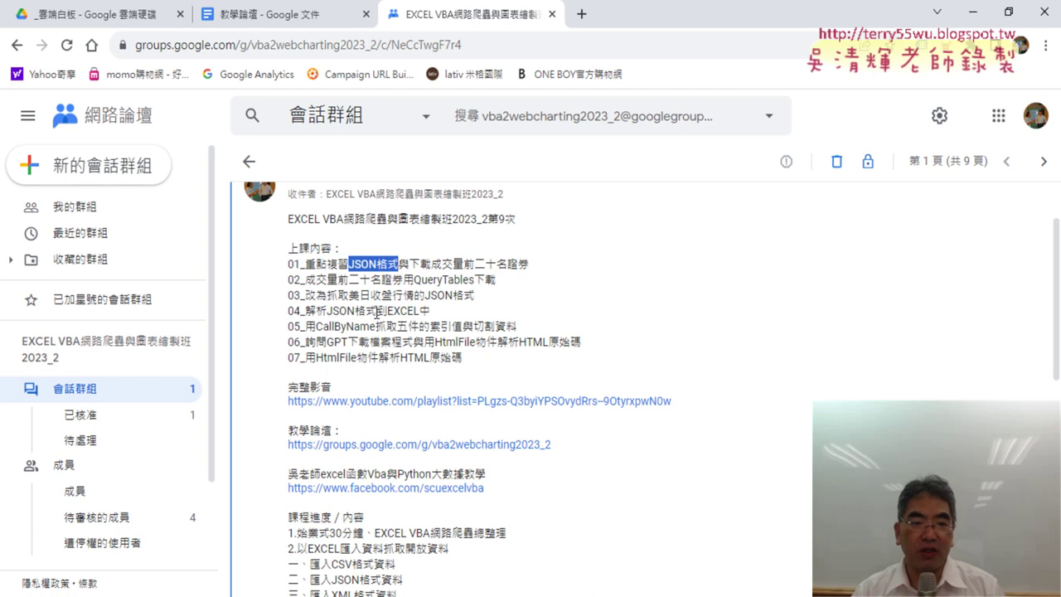
left_click(316, 326)
left_click_drag(315, 326, 375, 326)
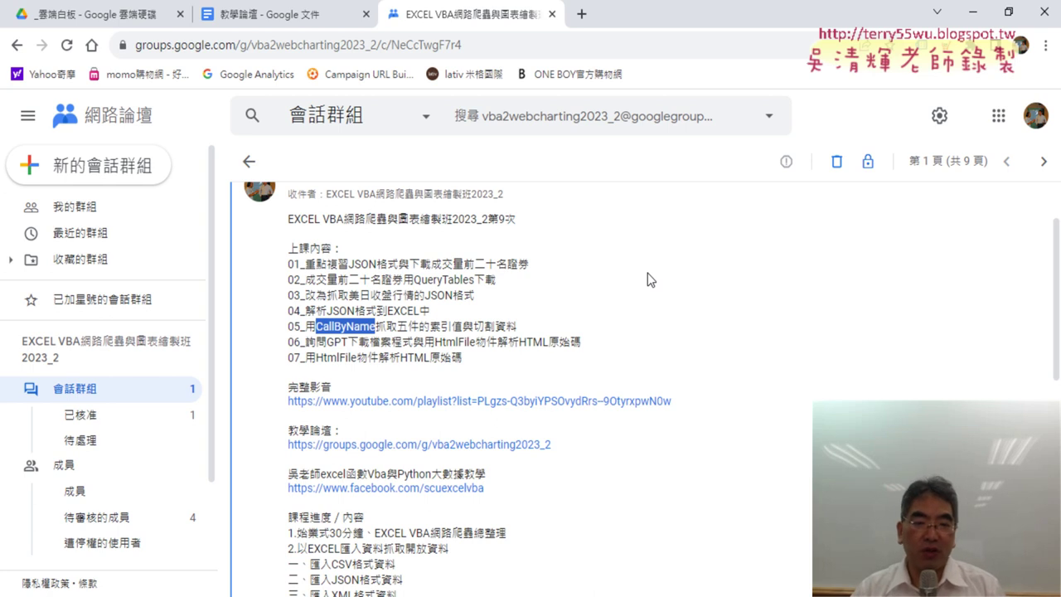
left_click_drag(436, 343, 495, 343)
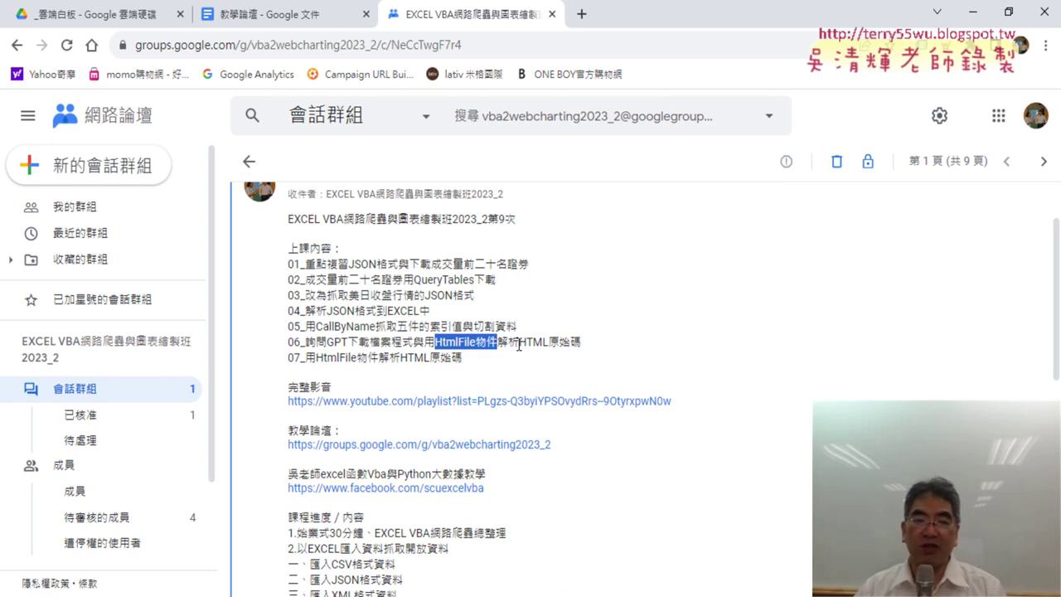
left_click_drag(469, 358, 400, 361)
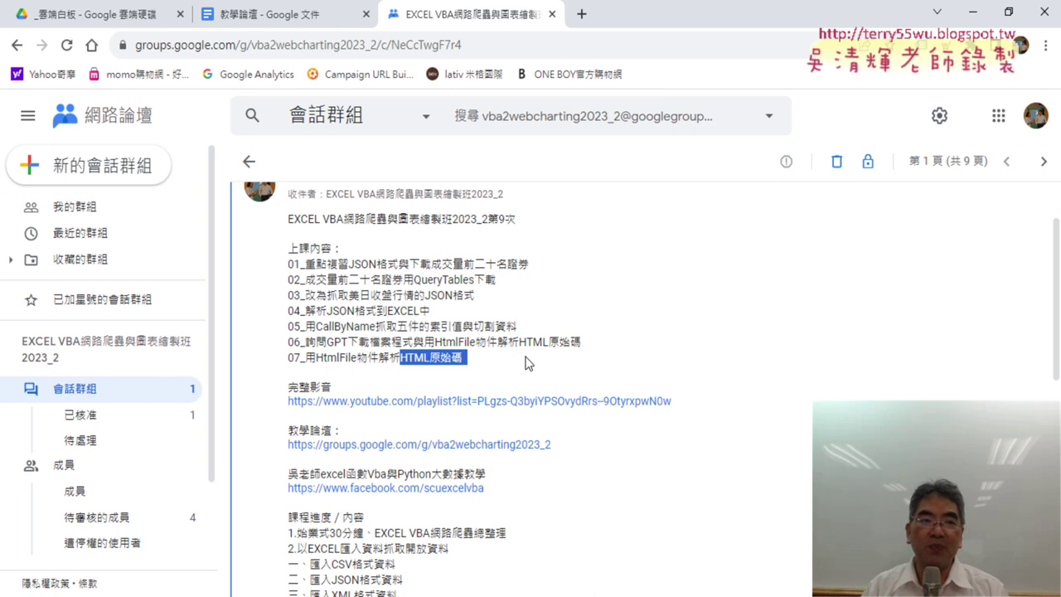
Step: In the Google Drive _雲端白板 folder, select the 05_用HtmlFile物件解析HTML原始碼與擷取網路資料 document
left_click(115, 25)
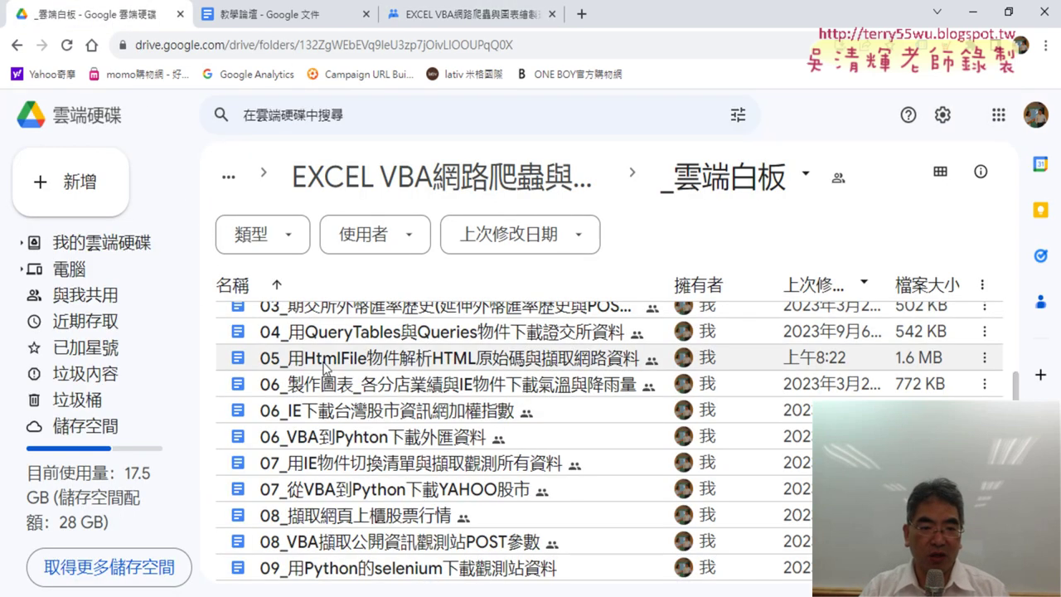
left_click(324, 367)
scroll(357, 357, "up", 5)
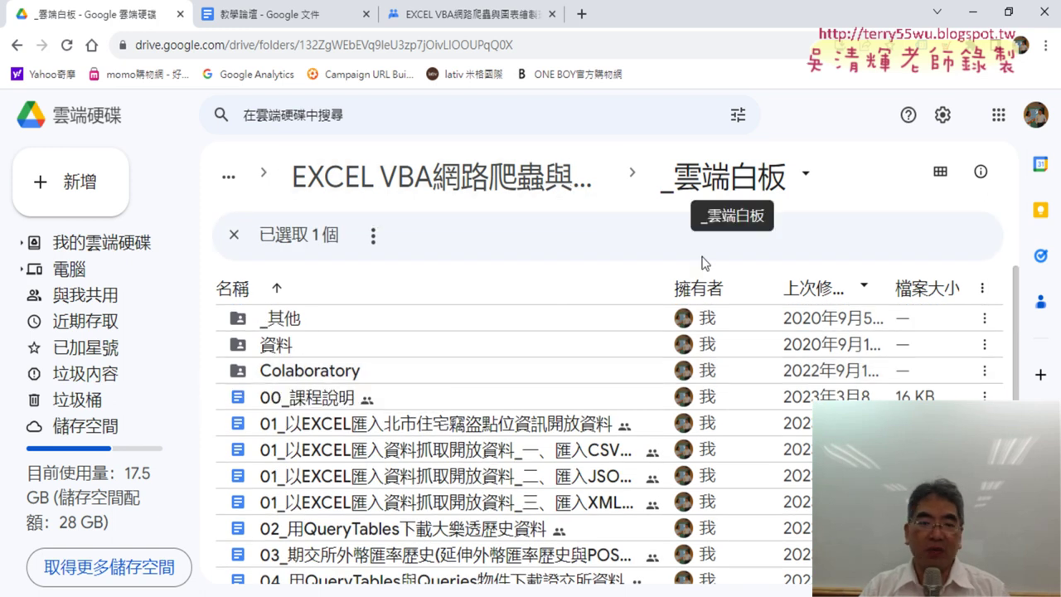
scroll(357, 398, "down", 2)
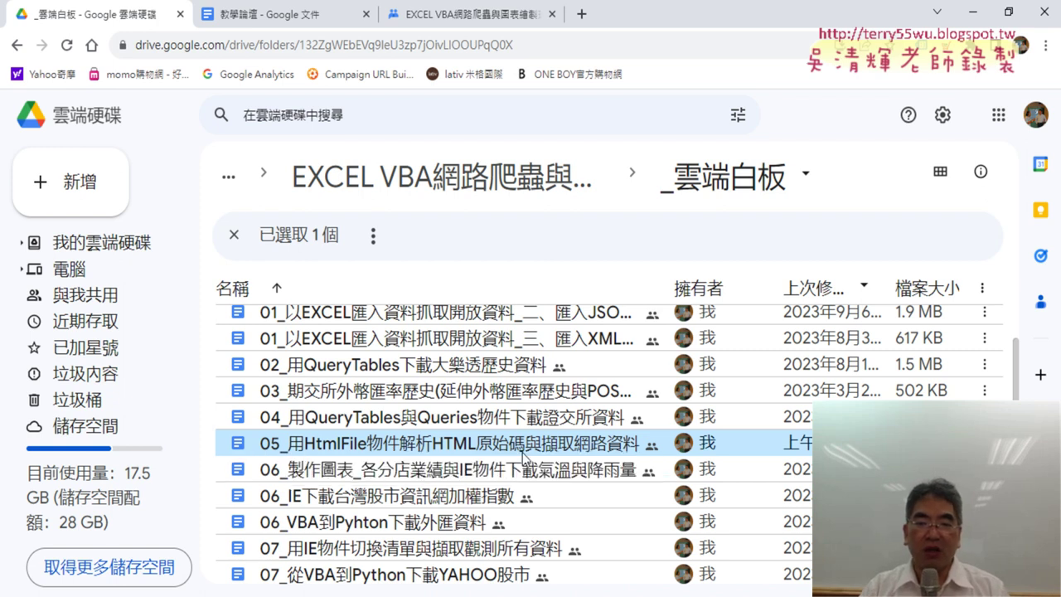
Step: Open the lesson 05 document, scroll to its Hello World HTML example, then switch to Excel
double_click(523, 453)
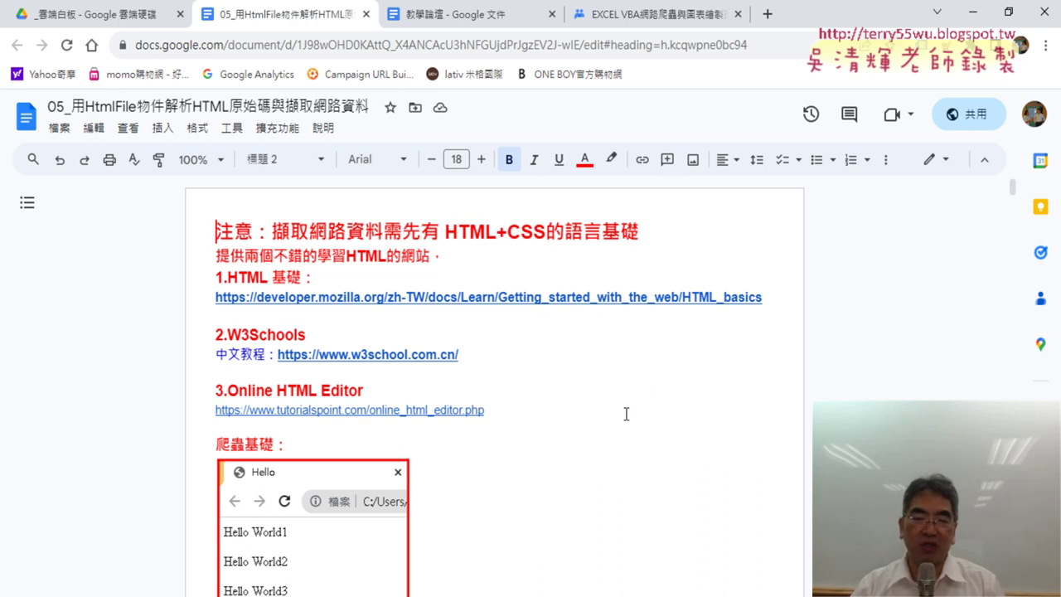
scroll(626, 413, "down", 2)
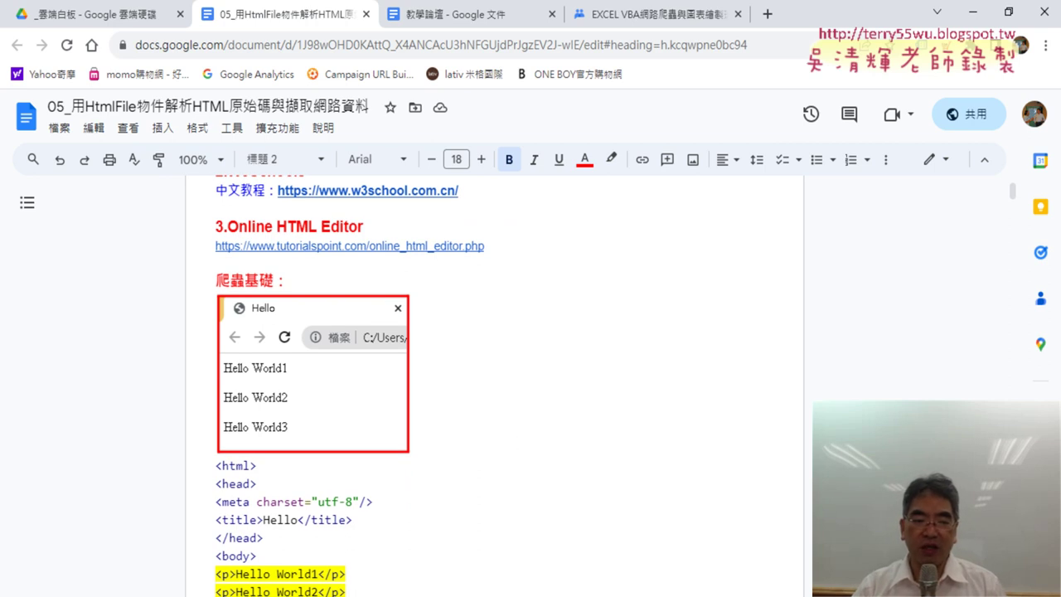
key("alt+Tab")
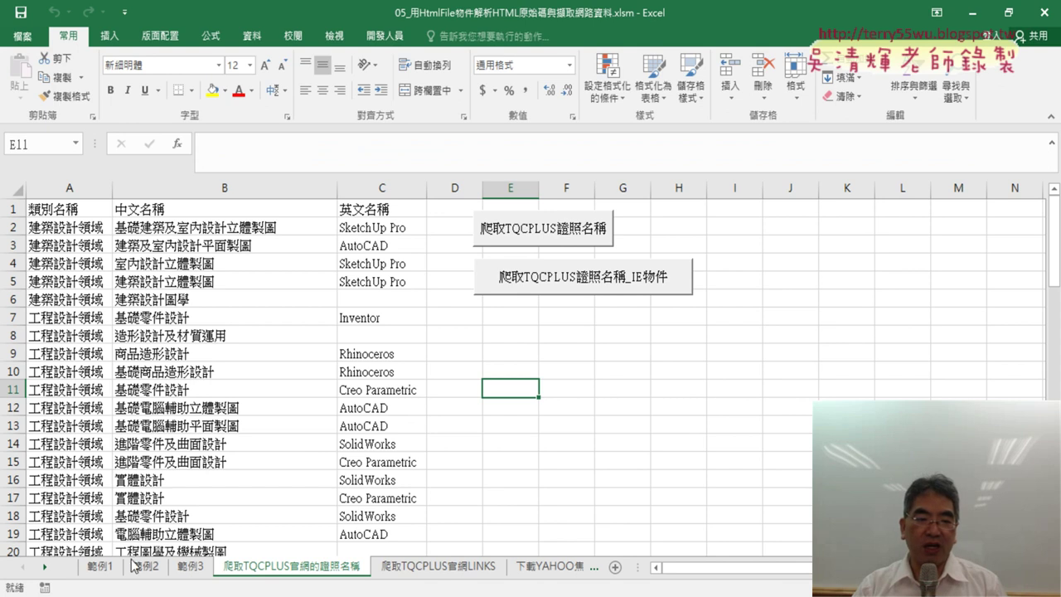
Step: On sheet 範例1, clear B1, select A1 and run the 範例1 macro to extract Hello World1–3
left_click(101, 567)
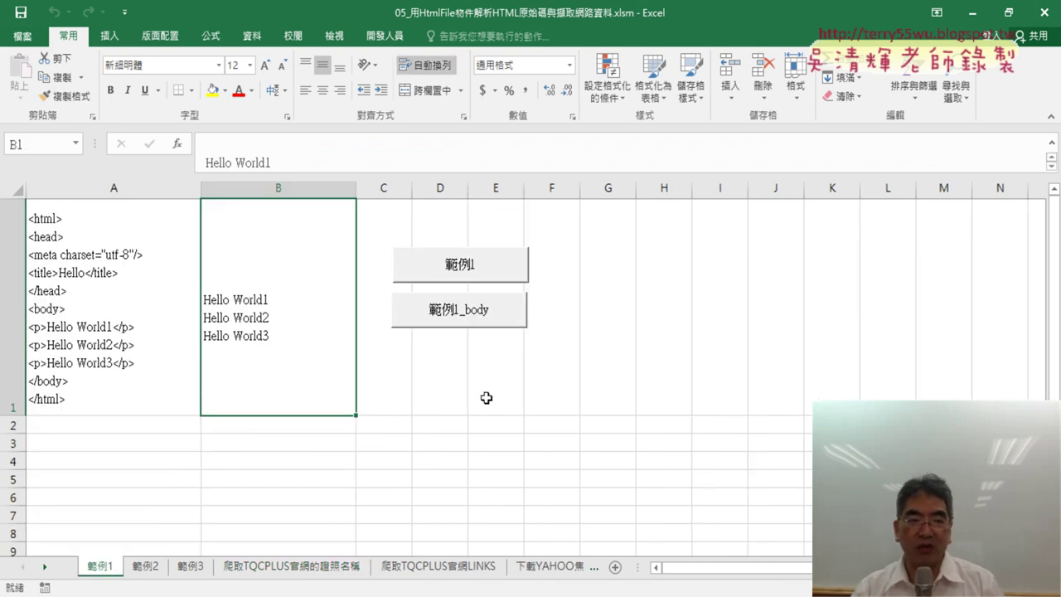
key("Delete")
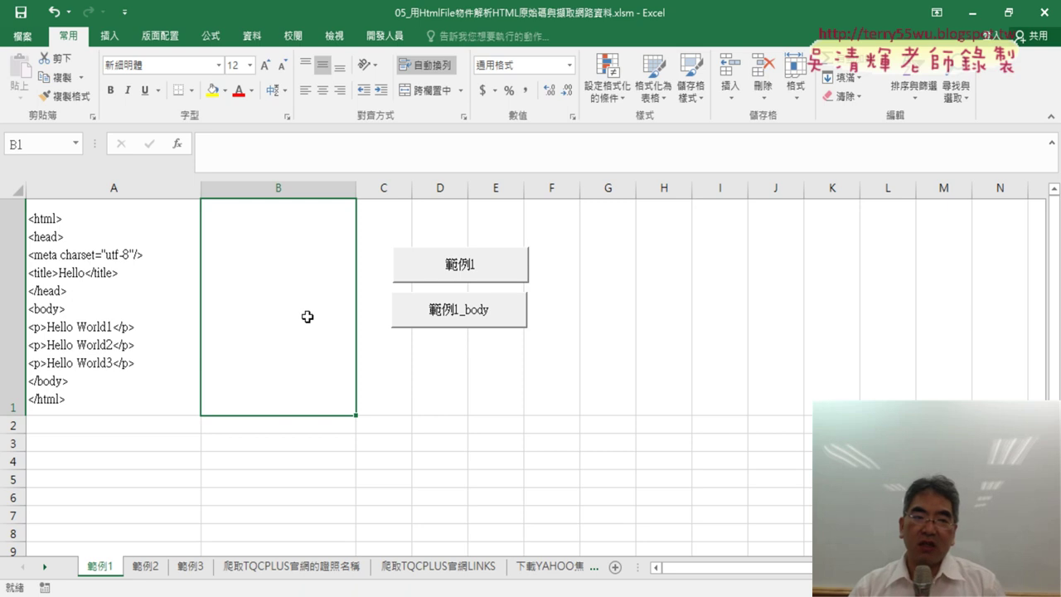
left_click(141, 333)
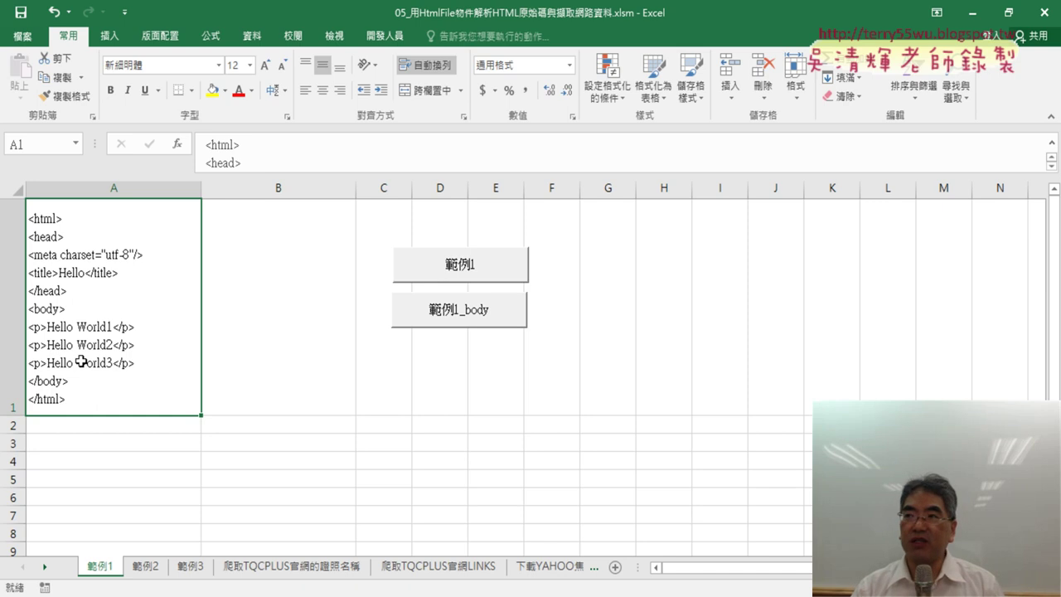
left_click(479, 275)
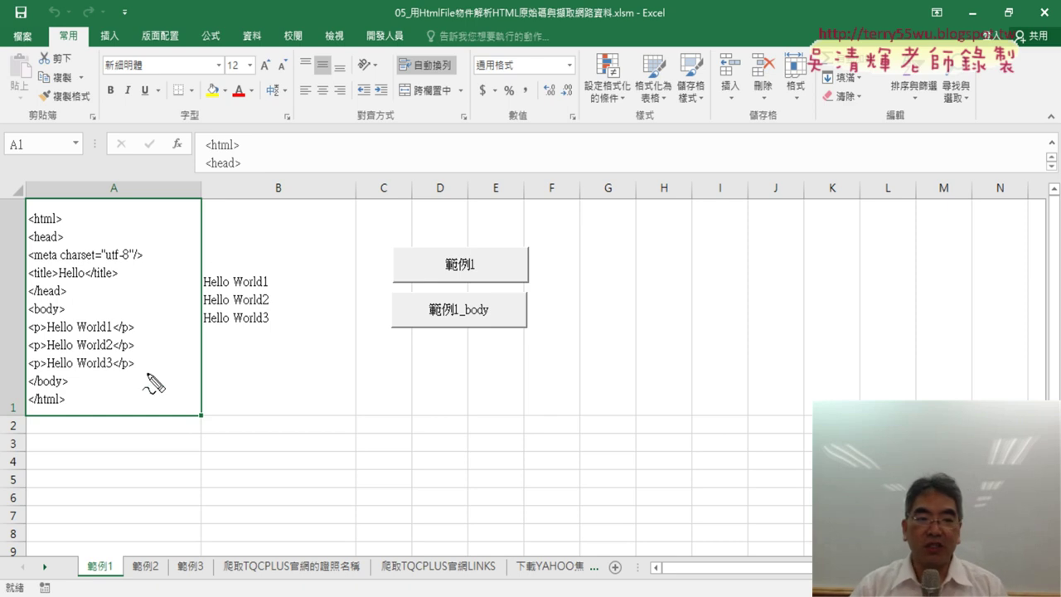
Step: Mark the HTML <p> tags in A1 and Hello World3 in B1, then clear the annotations
mouse_move(93, 408)
left_mouse_down()
mouse_move(166, 233)
mouse_move(83, 412)
left_mouse_up()
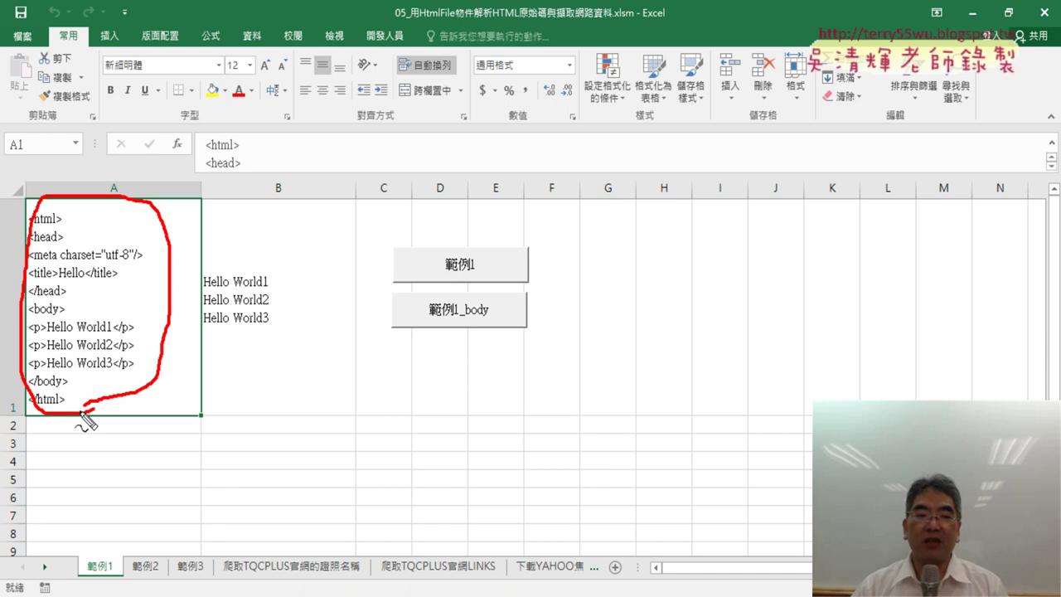
left_click_drag(244, 336, 262, 332)
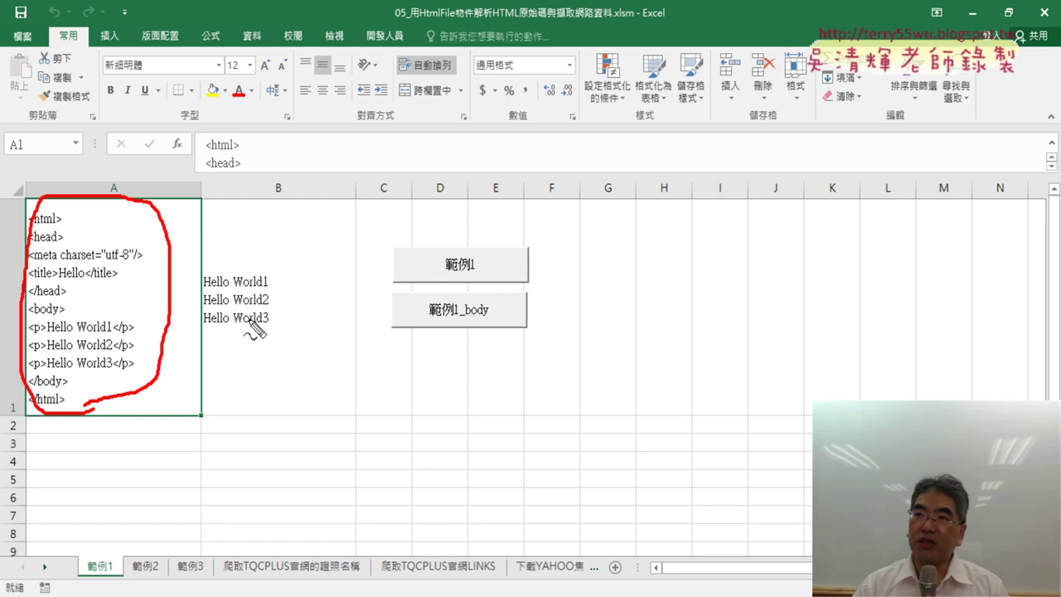
key("ctrl+z")
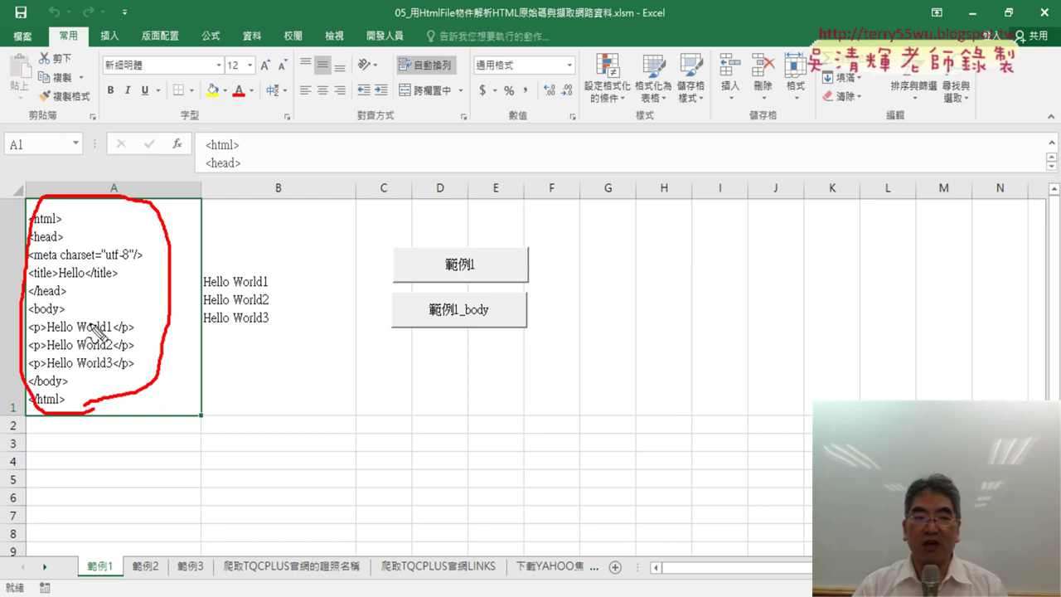
mouse_move(28, 337)
left_mouse_down()
mouse_move(44, 335)
mouse_move(38, 359)
mouse_move(52, 375)
left_mouse_up()
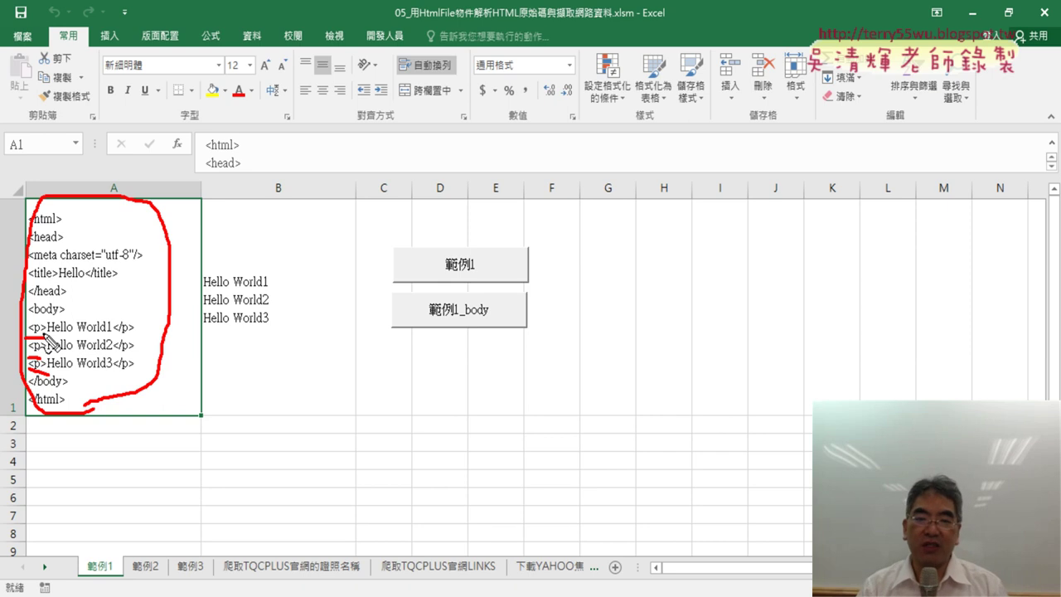
key("Escape")
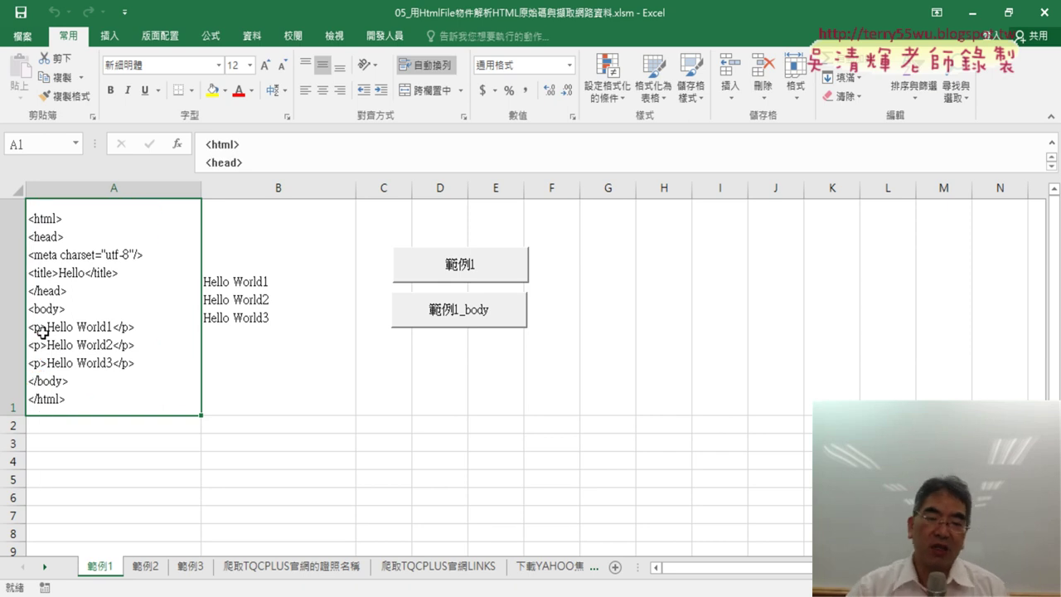
left_click(489, 261, "ctrl")
Step: Open the 範例1 macro assigned to the sheet button in the VBA editor
right_click(489, 260)
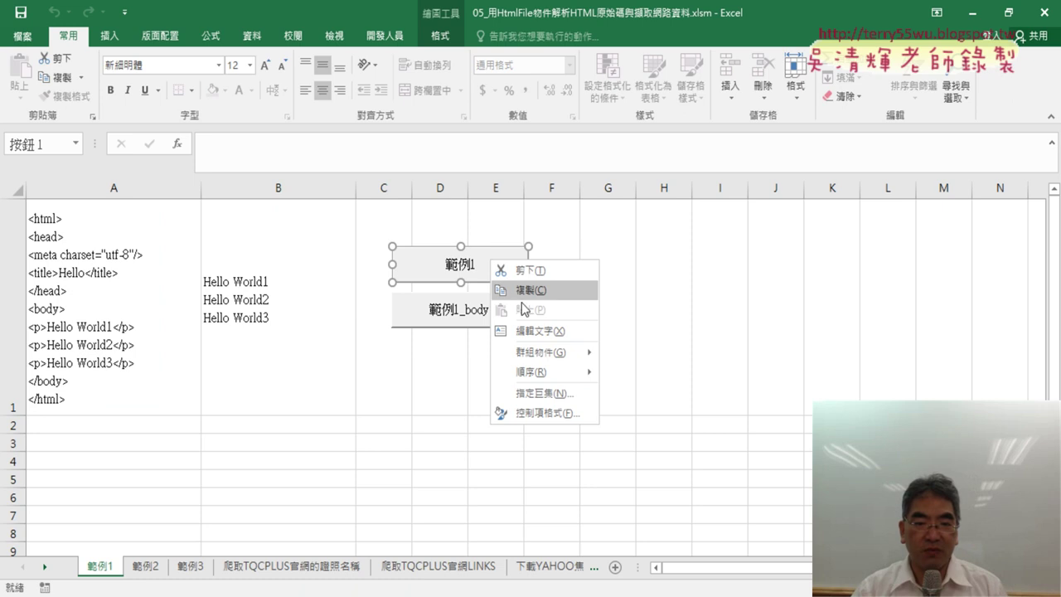
left_click(545, 391)
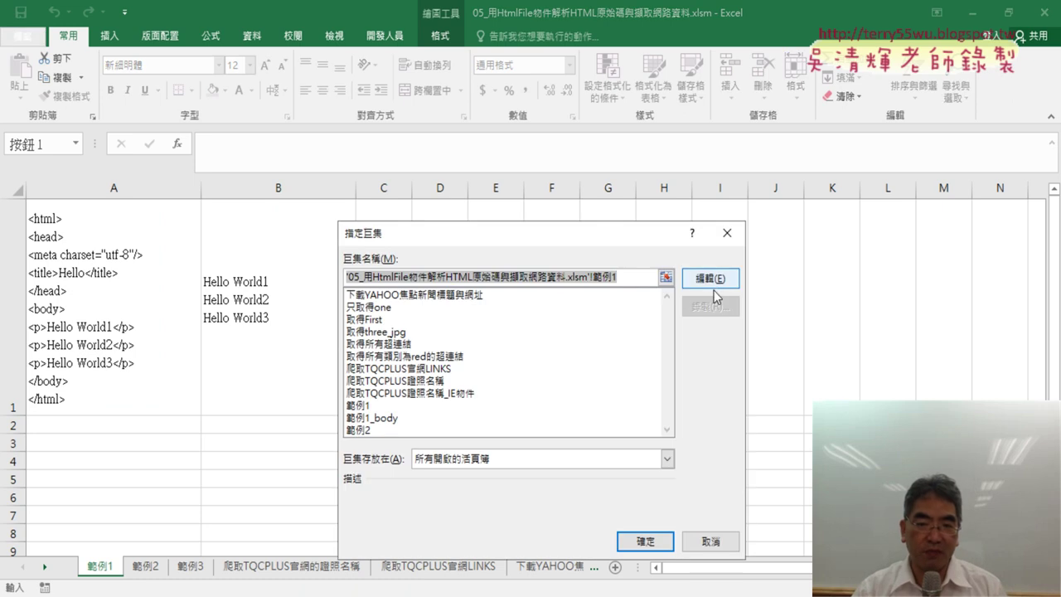
left_click(711, 279)
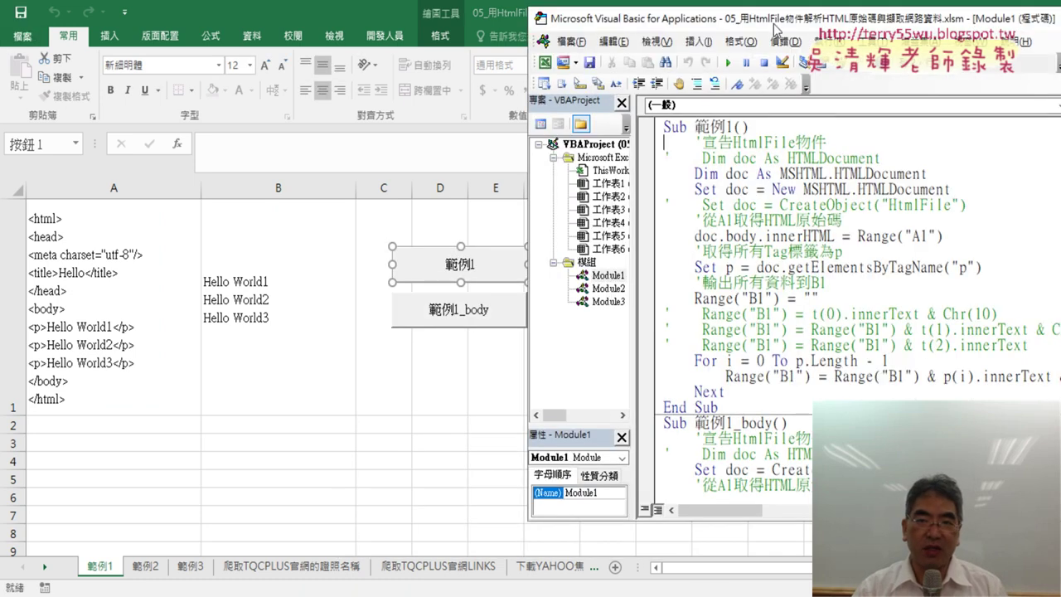
left_click_drag(778, 18, 636, 13)
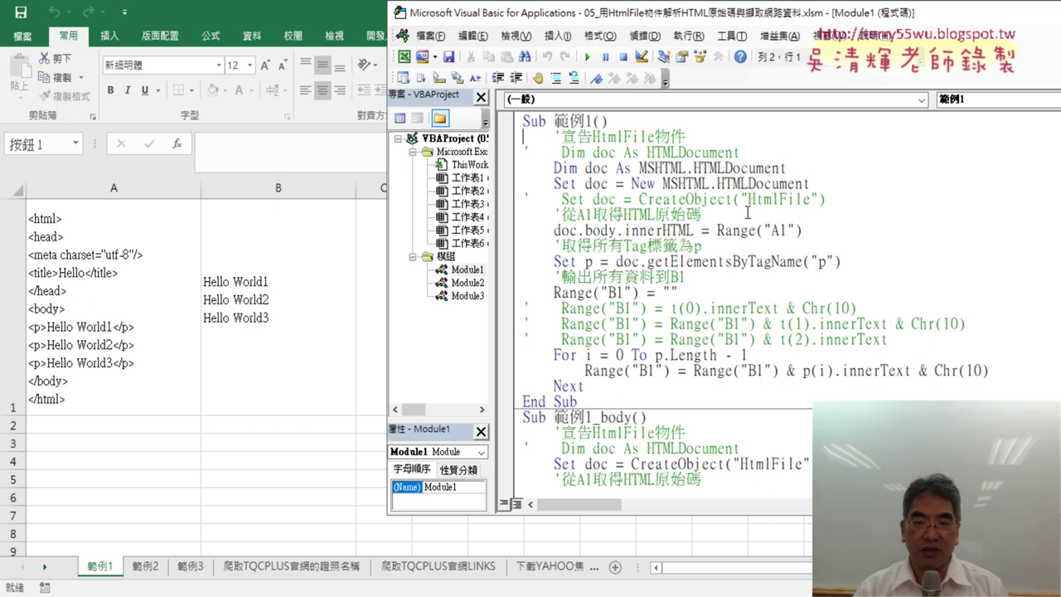
Step: Comment out the two MSHTML.HTMLDocument lines and uncomment Set doc = CreateObject("HtmlFile")
left_click_drag(570, 184, 512, 170)
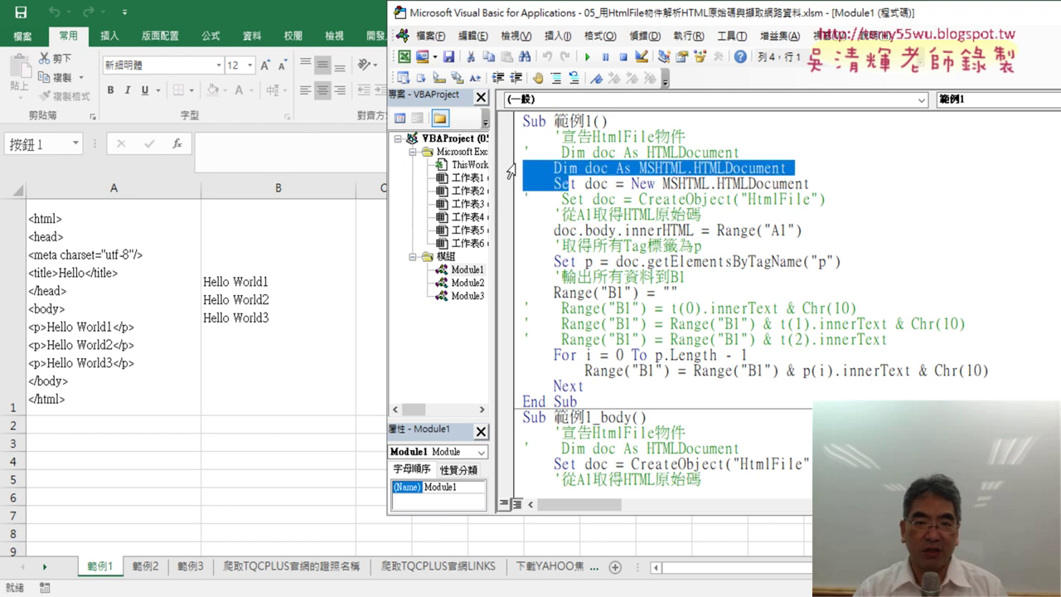
left_click(570, 82)
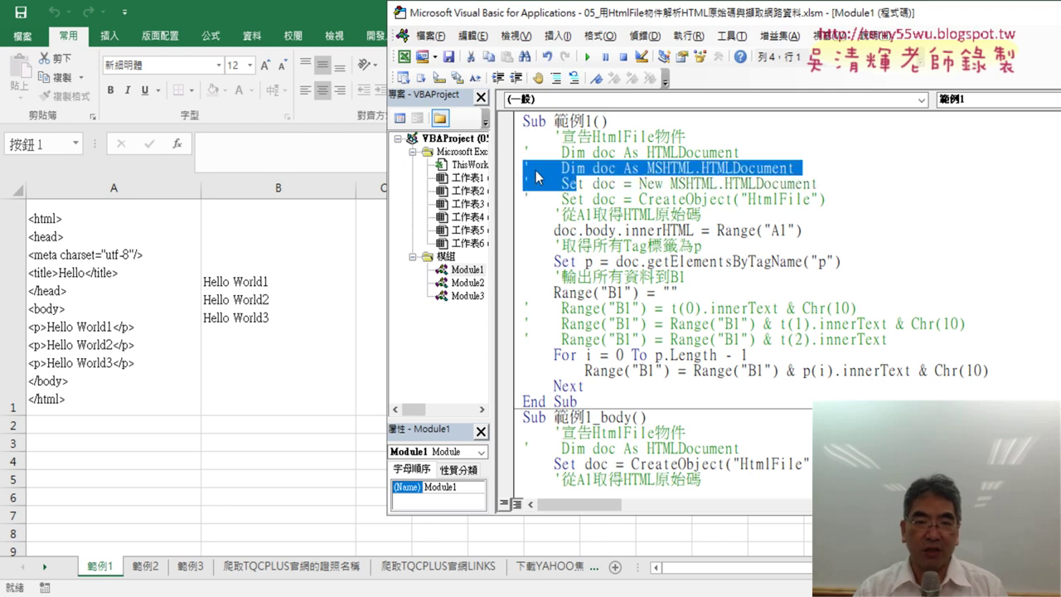
left_click(525, 199)
left_click(574, 78)
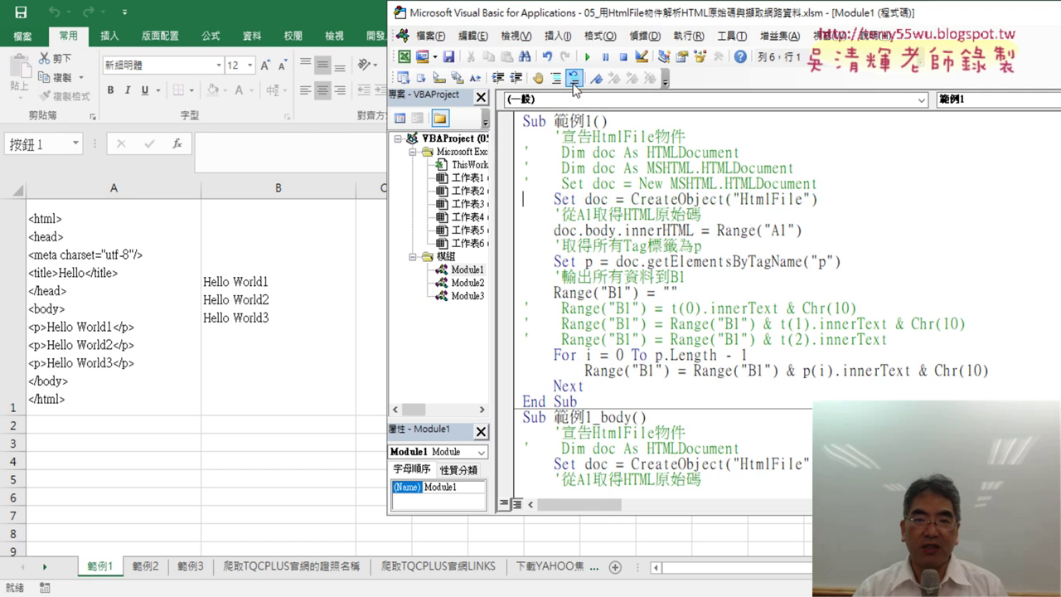
left_click_drag(739, 199, 801, 203)
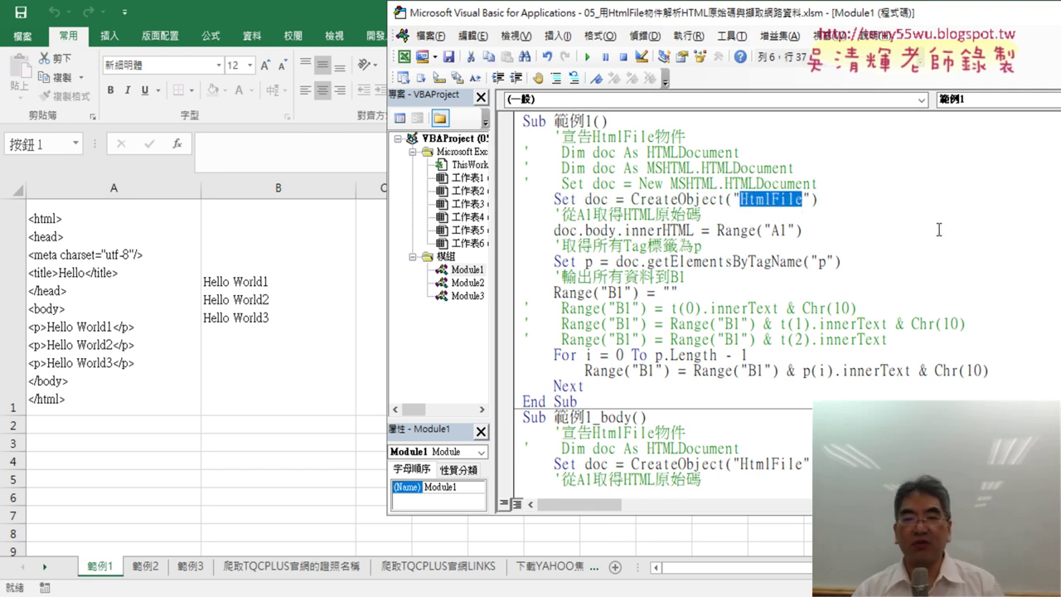
left_click_drag(632, 199, 726, 203)
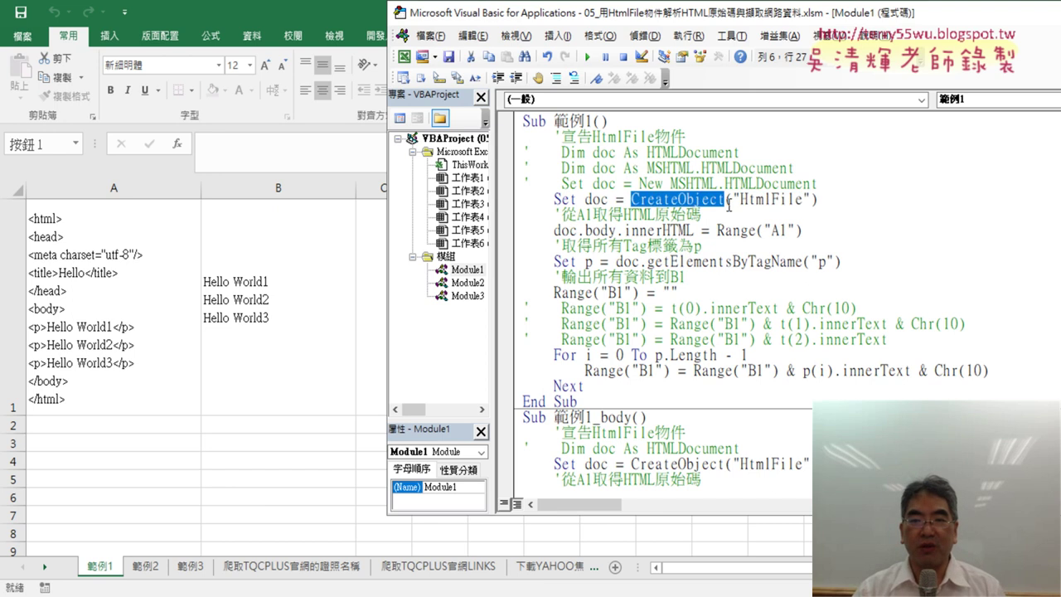
left_click_drag(609, 203, 585, 203)
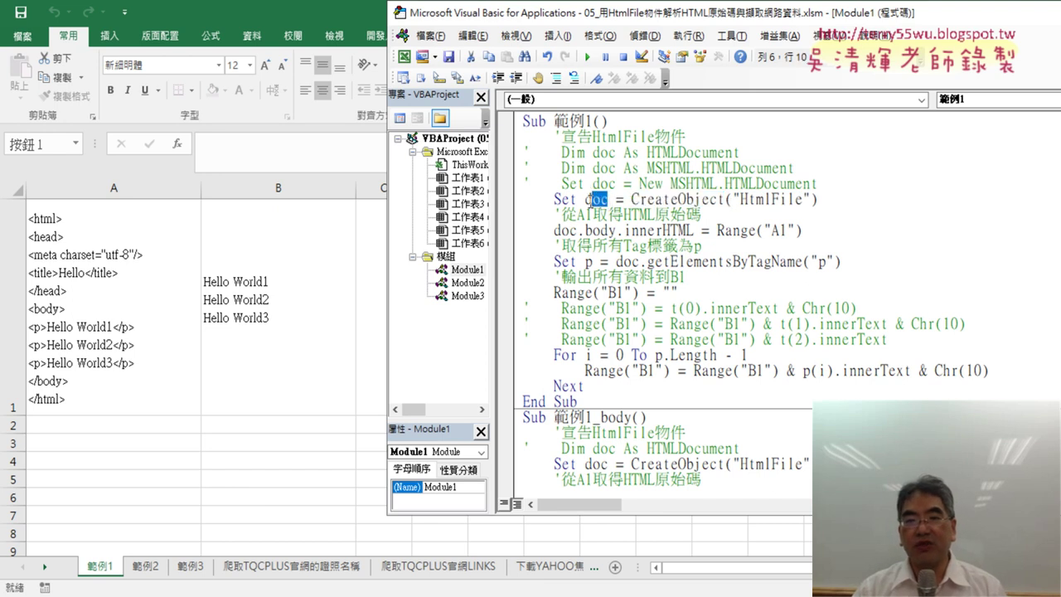
left_click_drag(821, 201, 631, 201)
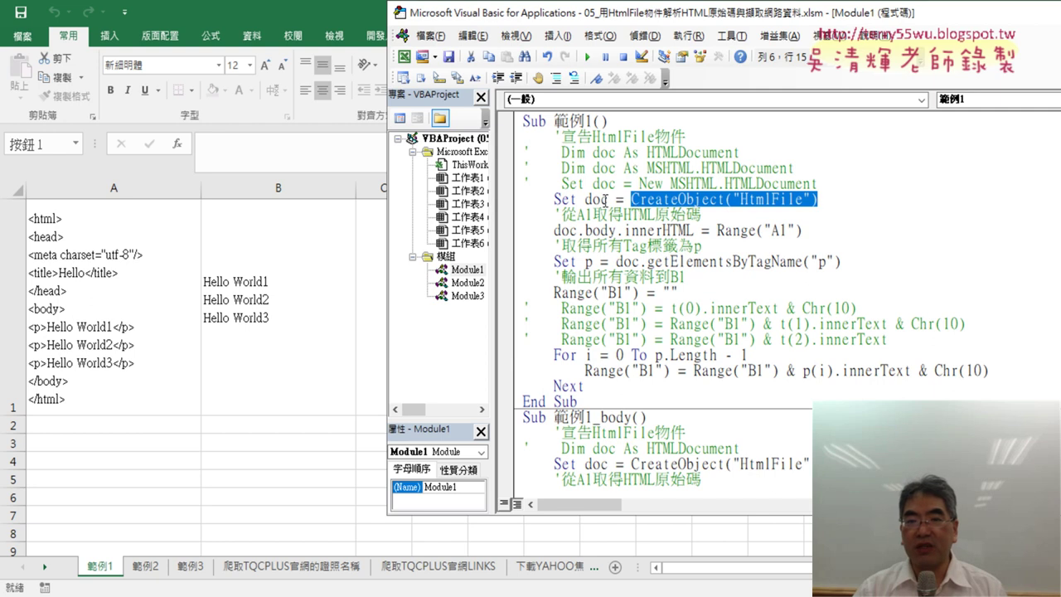
left_click_drag(608, 200, 585, 204)
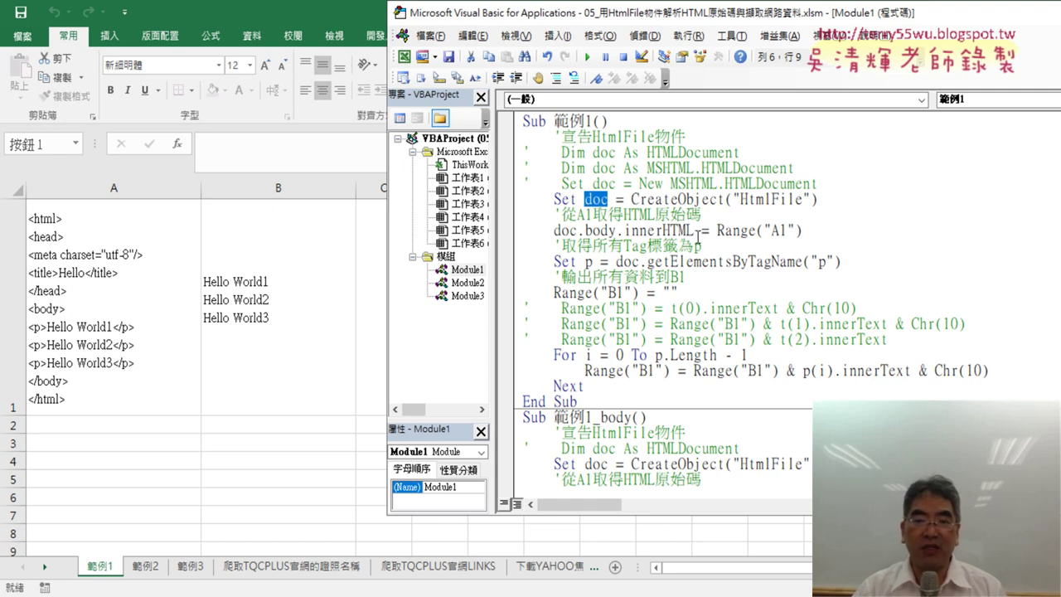
left_click_drag(694, 231, 623, 229)
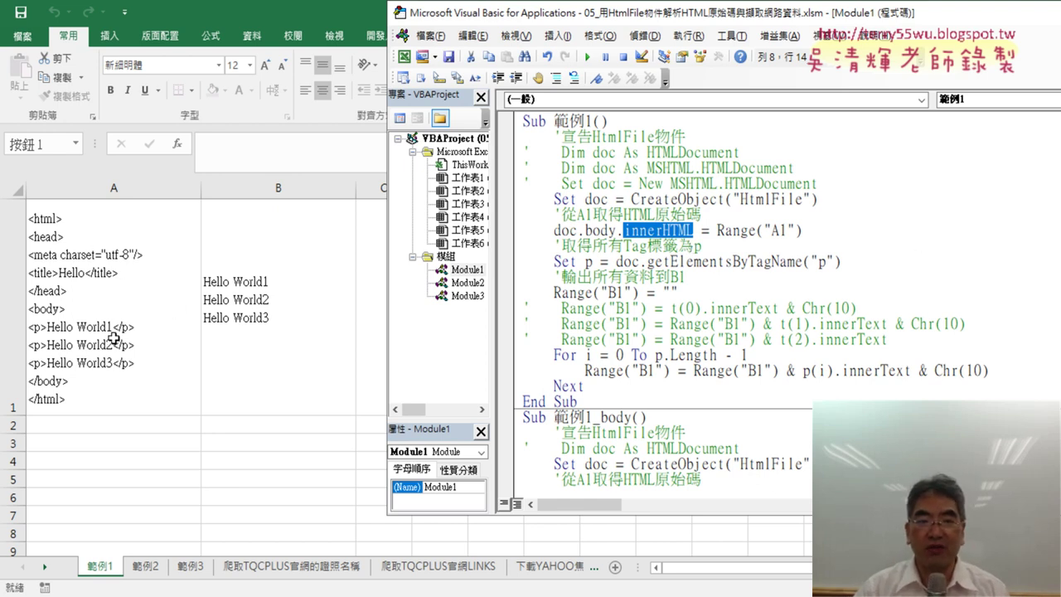
left_click(693, 230)
left_click_drag(693, 229, 553, 233)
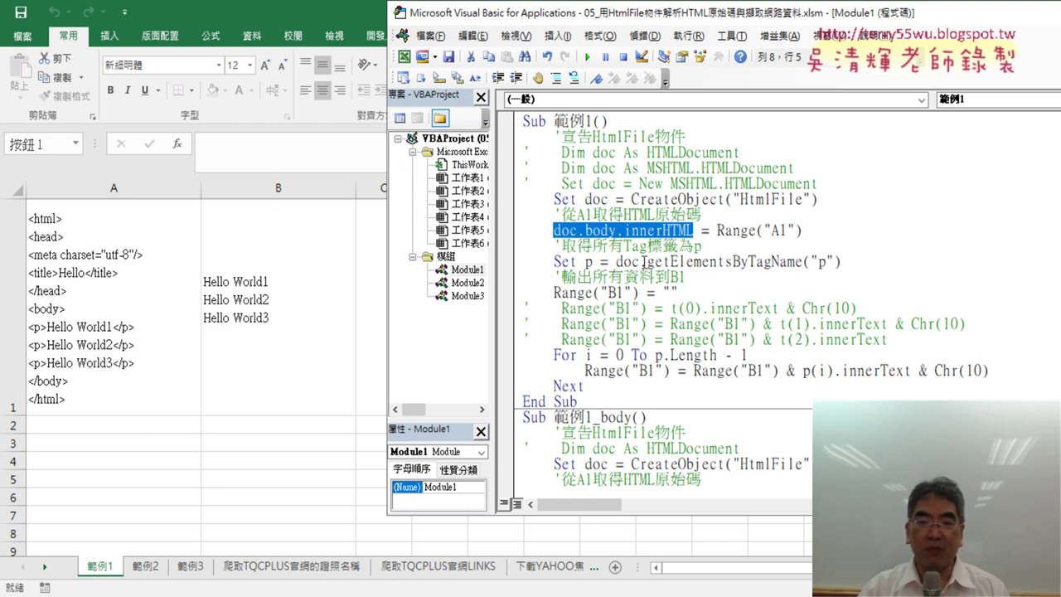
left_click_drag(640, 262, 802, 261)
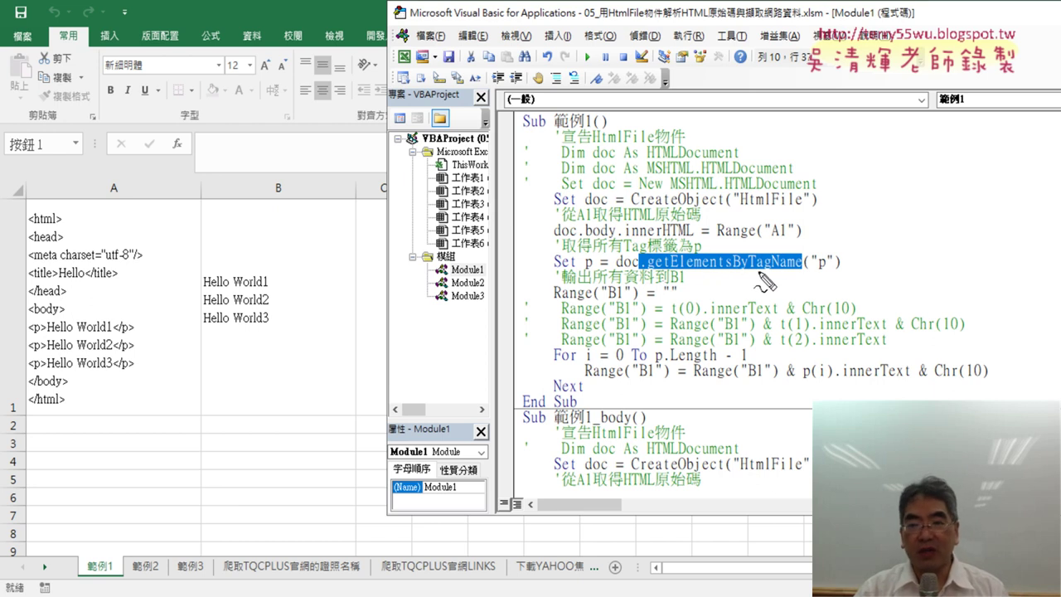
mouse_move(750, 273)
left_mouse_down()
mouse_move(775, 276)
mouse_move(765, 275)
left_mouse_up()
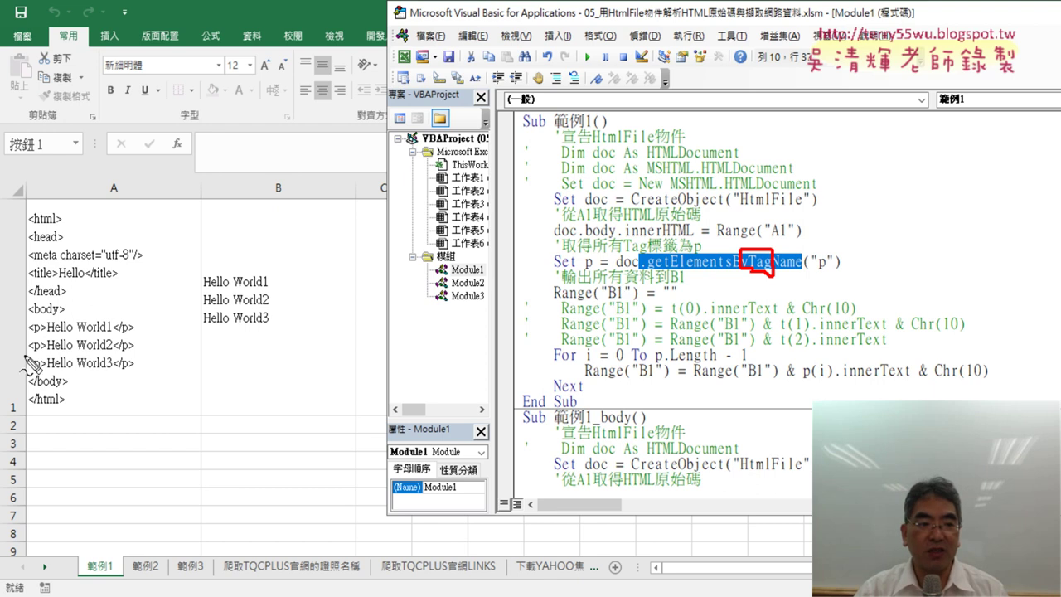
mouse_move(27, 337)
left_mouse_down()
mouse_move(45, 337)
mouse_move(49, 371)
left_mouse_up()
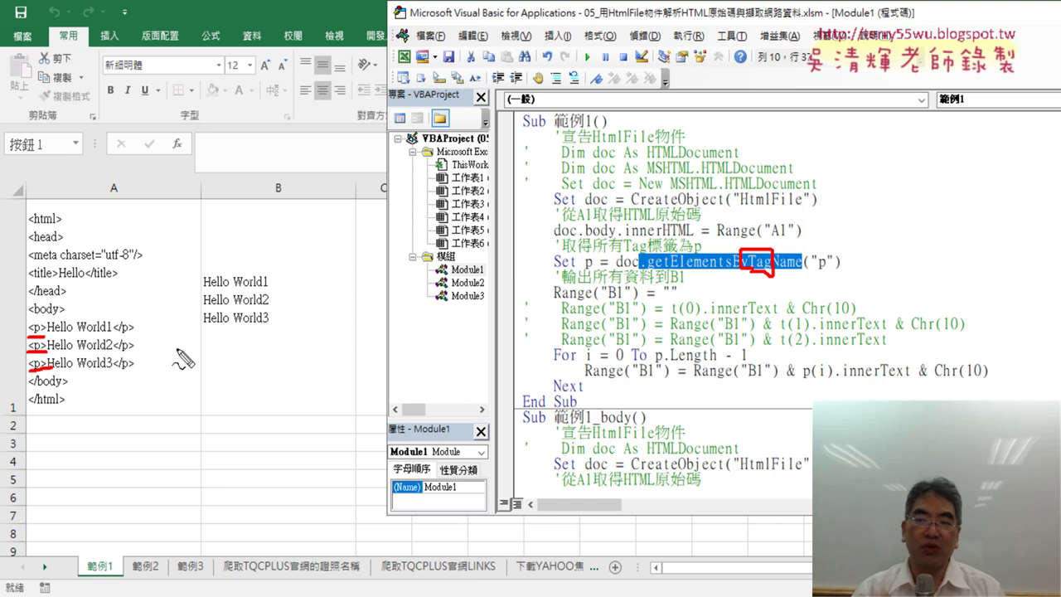
Step: Clear the red annotation marks and place the caret at the end of the For line
key("Escape")
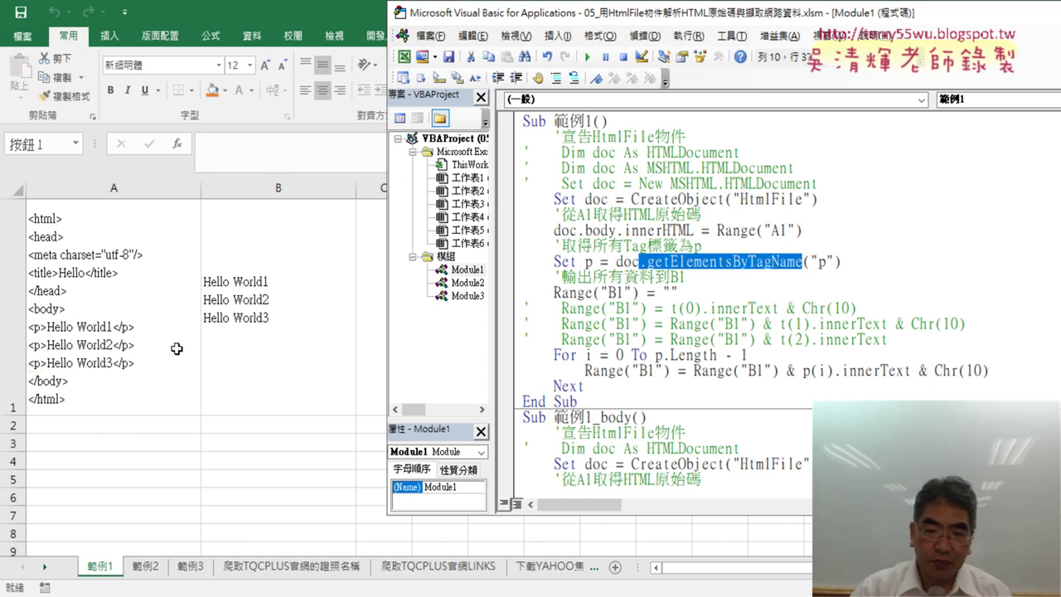
left_click(765, 355)
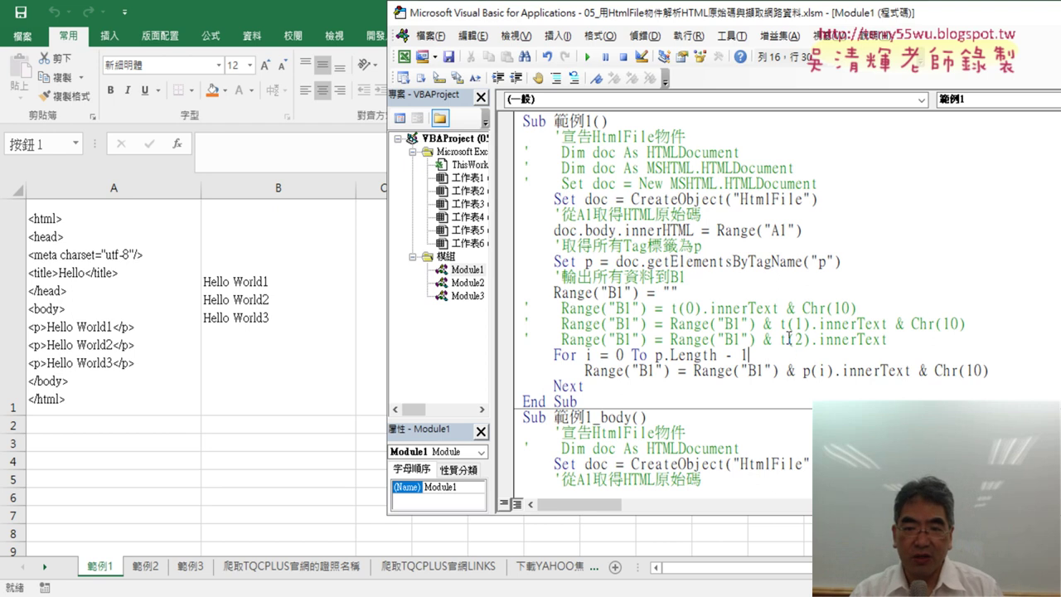
Step: Comment out the For…Next loop and uncomment the t(0).innerText output line
left_click_drag(597, 388, 519, 358)
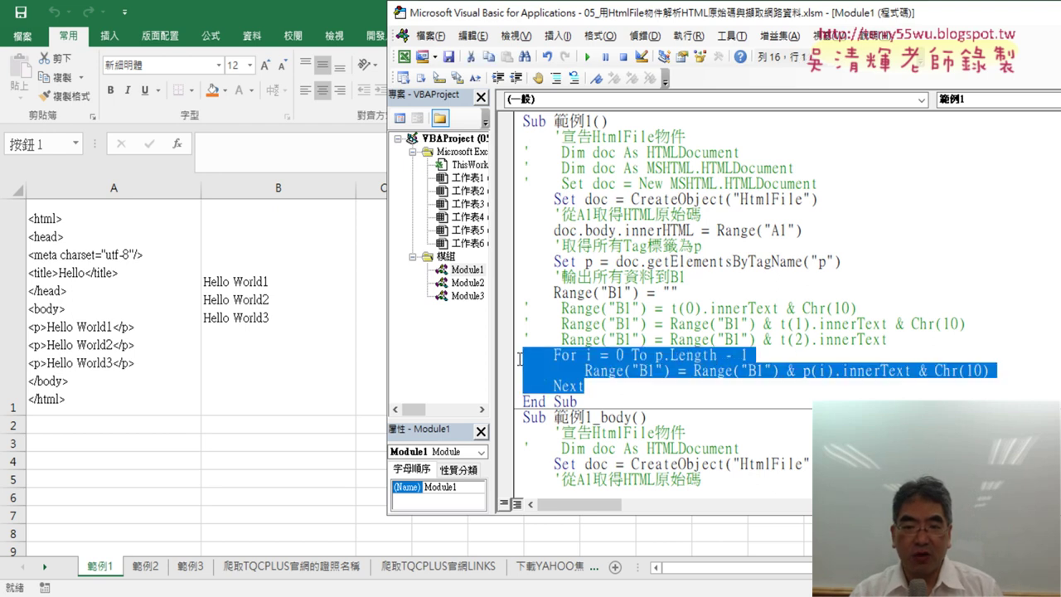
left_click(556, 78)
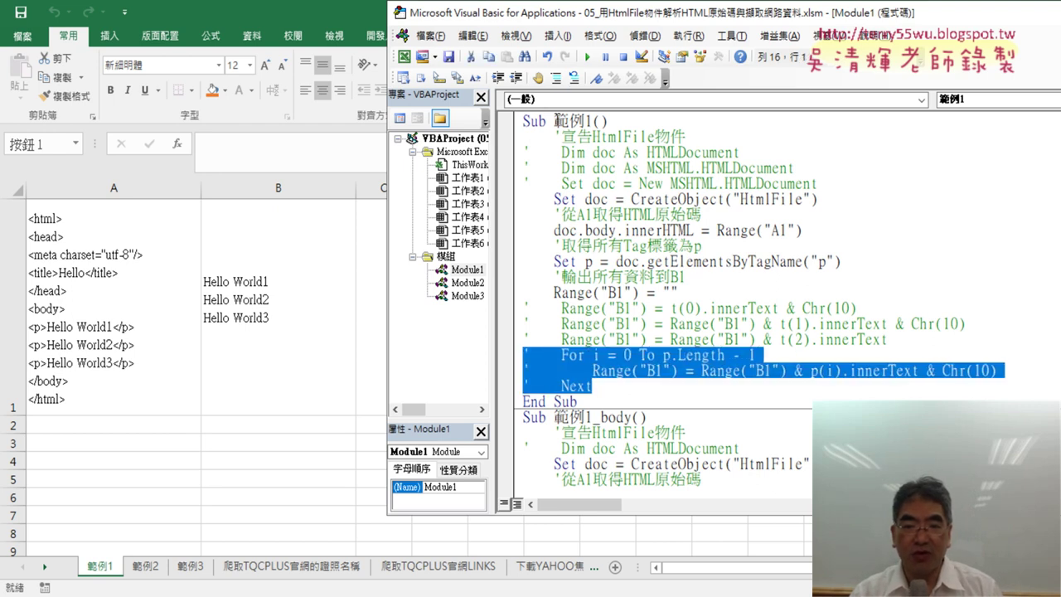
left_click(617, 309)
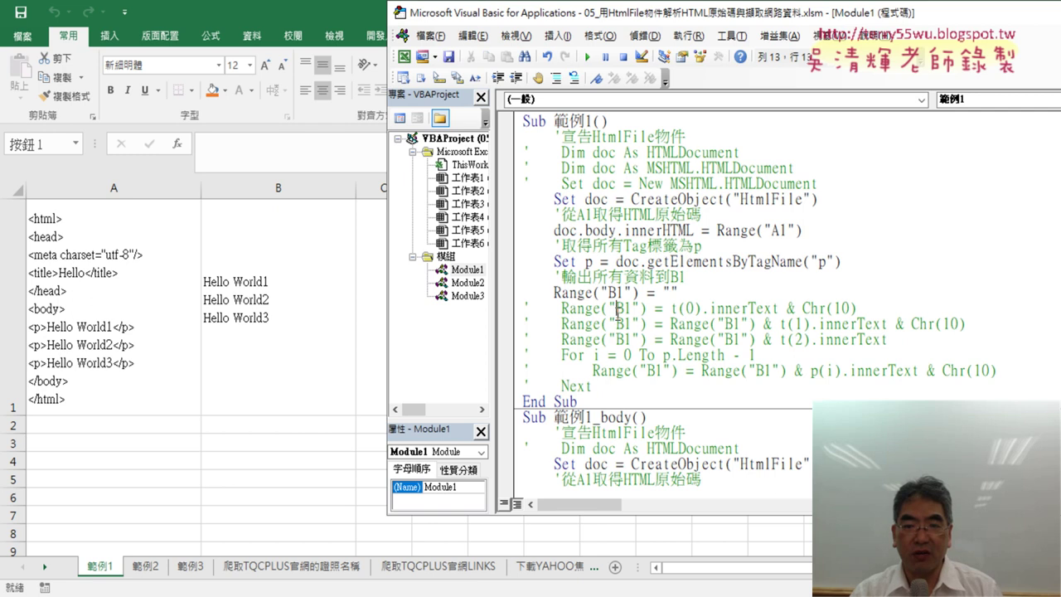
left_click(574, 78)
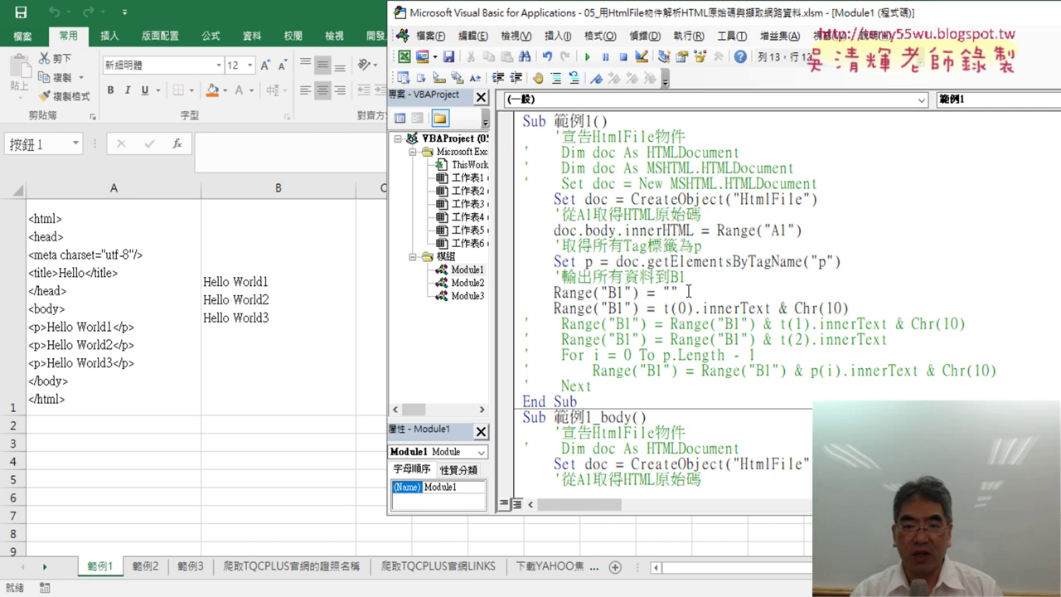
Step: Change t(0) to p(0) in the B1 output line, which uses doc.getElementsByTagName
left_click_drag(678, 293, 559, 291)
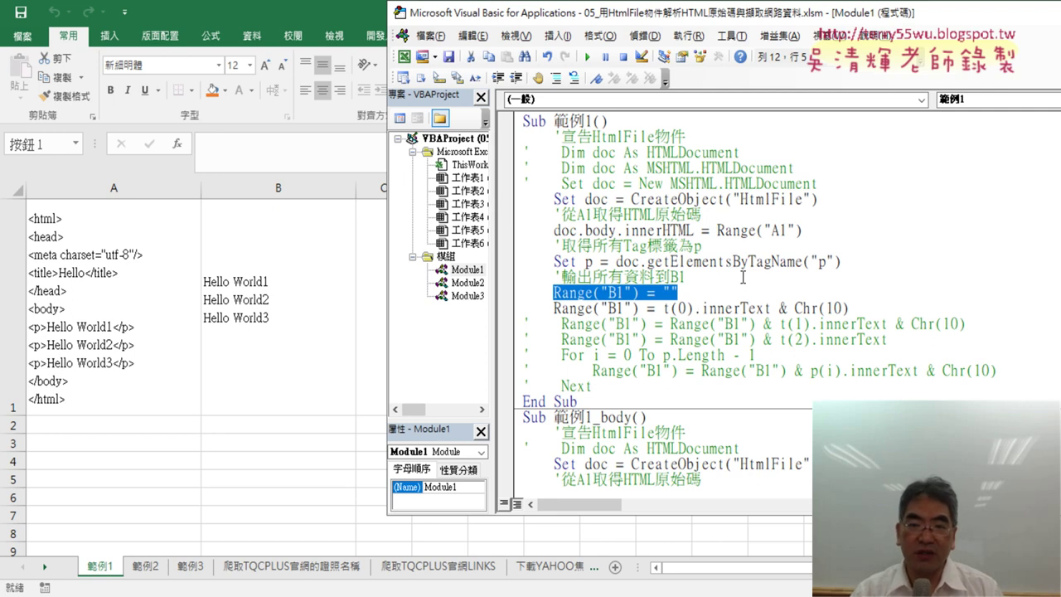
double_click(666, 308)
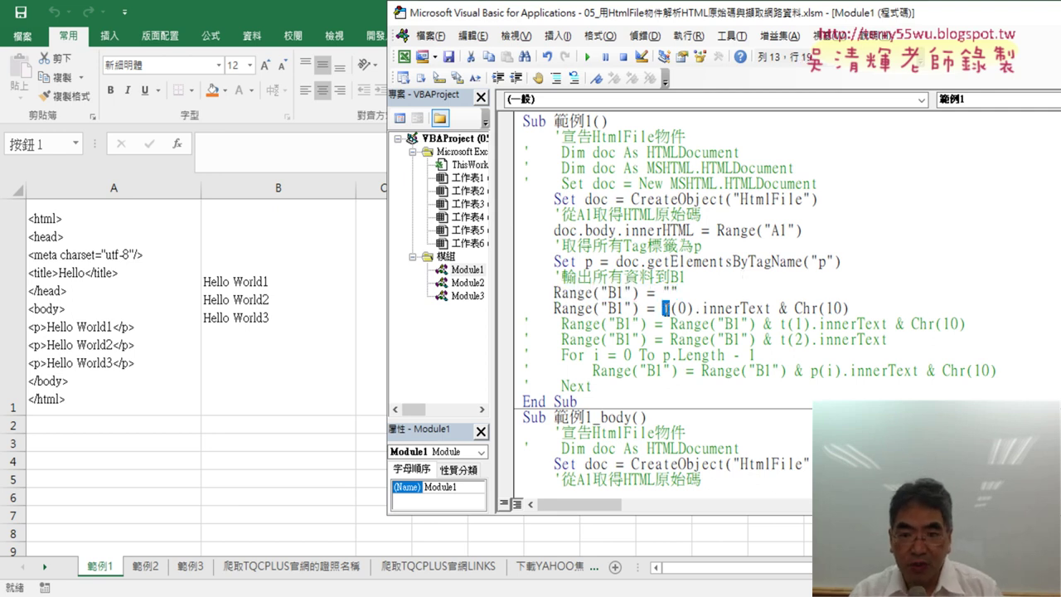
key("BackSpace")
type("p")
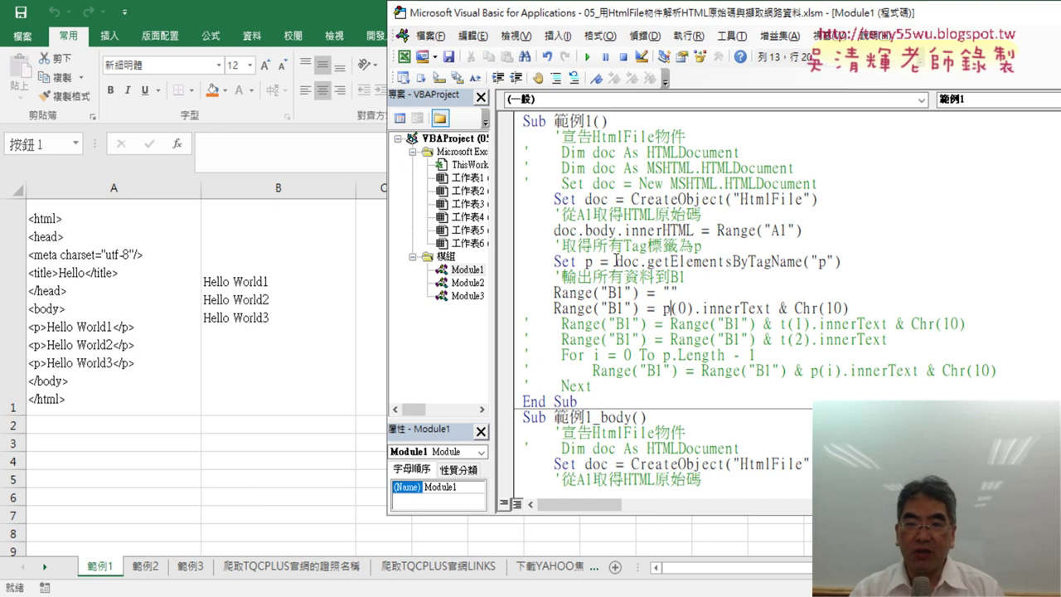
left_click_drag(615, 261, 865, 259)
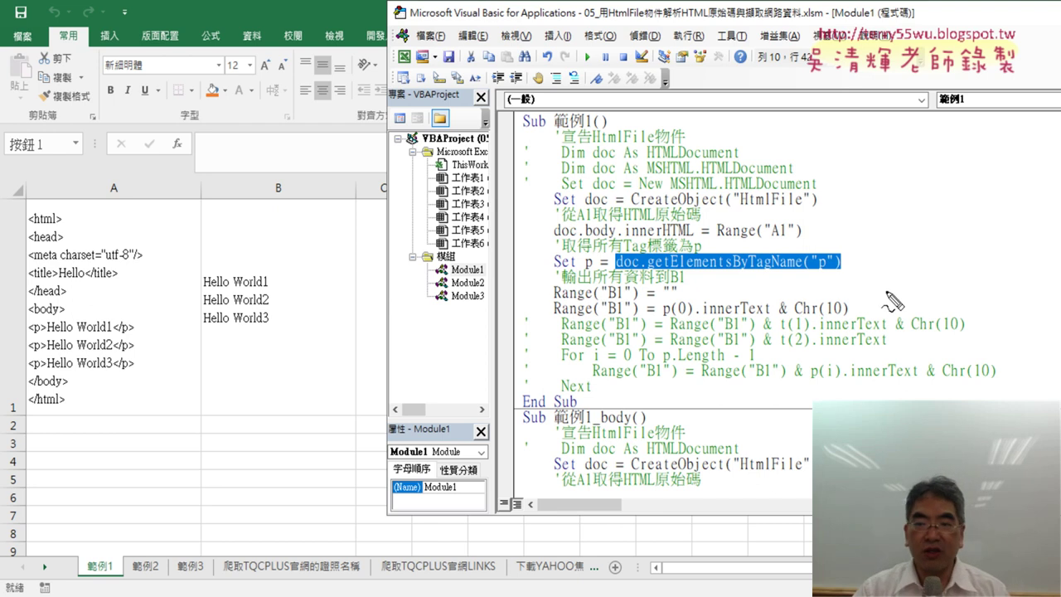
left_click_drag(818, 274, 833, 273)
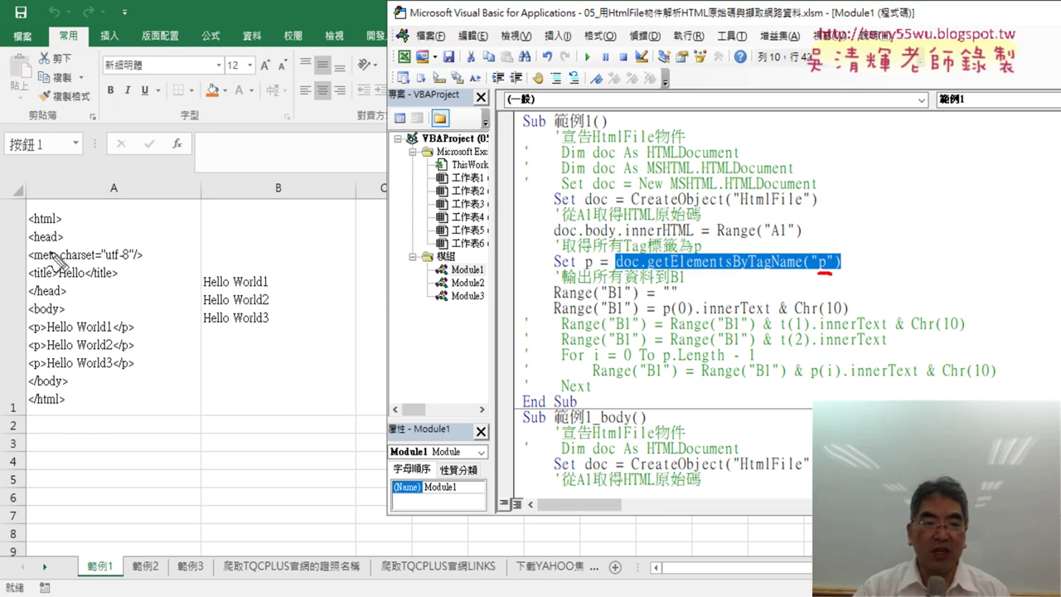
left_click_drag(29, 336, 37, 372)
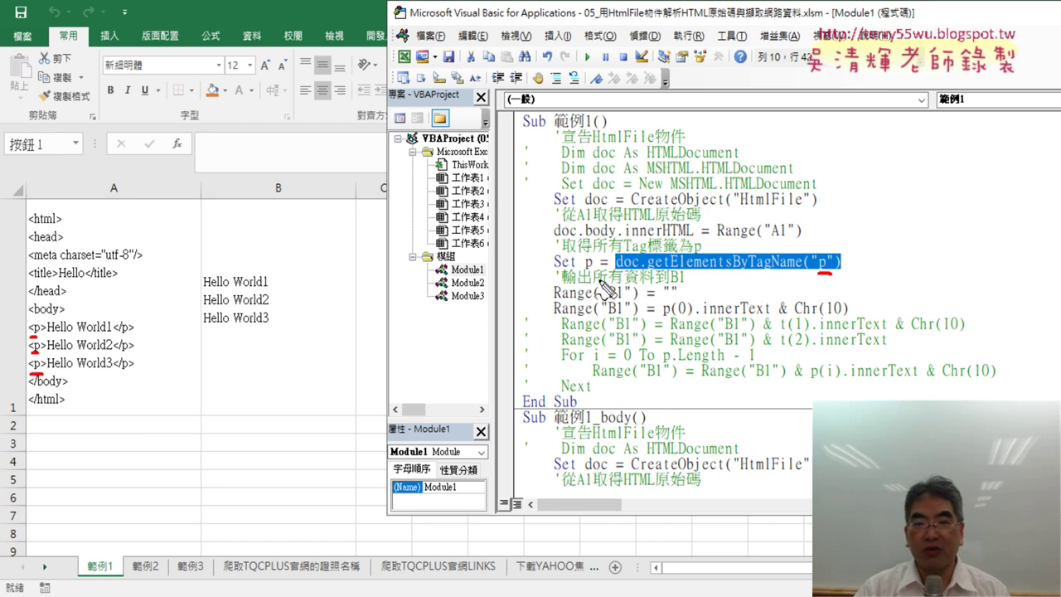
mouse_move(594, 250)
left_mouse_down()
mouse_move(608, 276)
mouse_move(590, 275)
left_mouse_up()
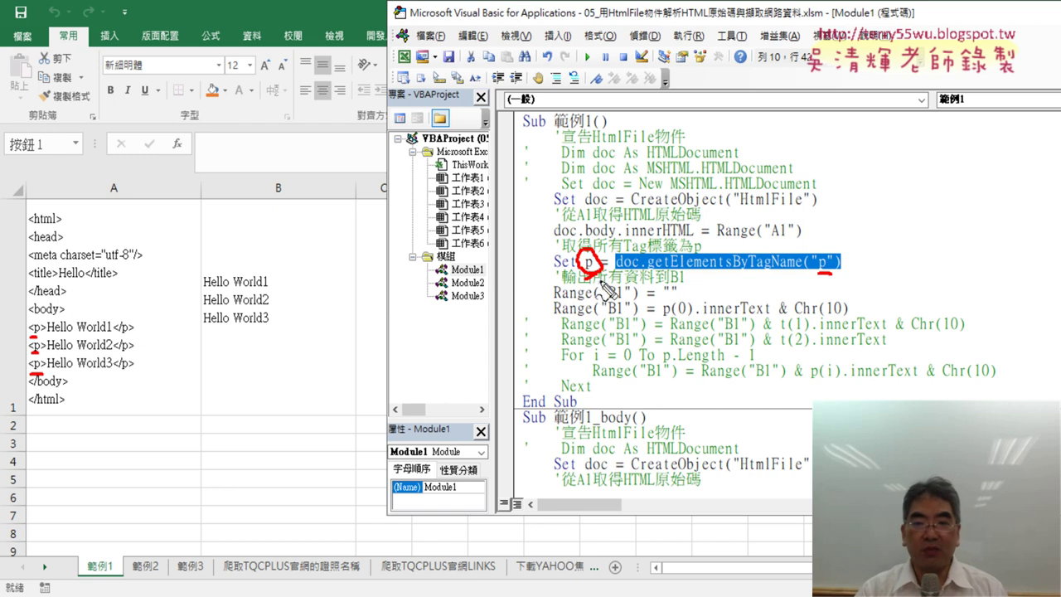
mouse_move(39, 315)
left_mouse_down()
mouse_move(471, 179)
mouse_move(569, 247)
mouse_move(534, 242)
left_mouse_up()
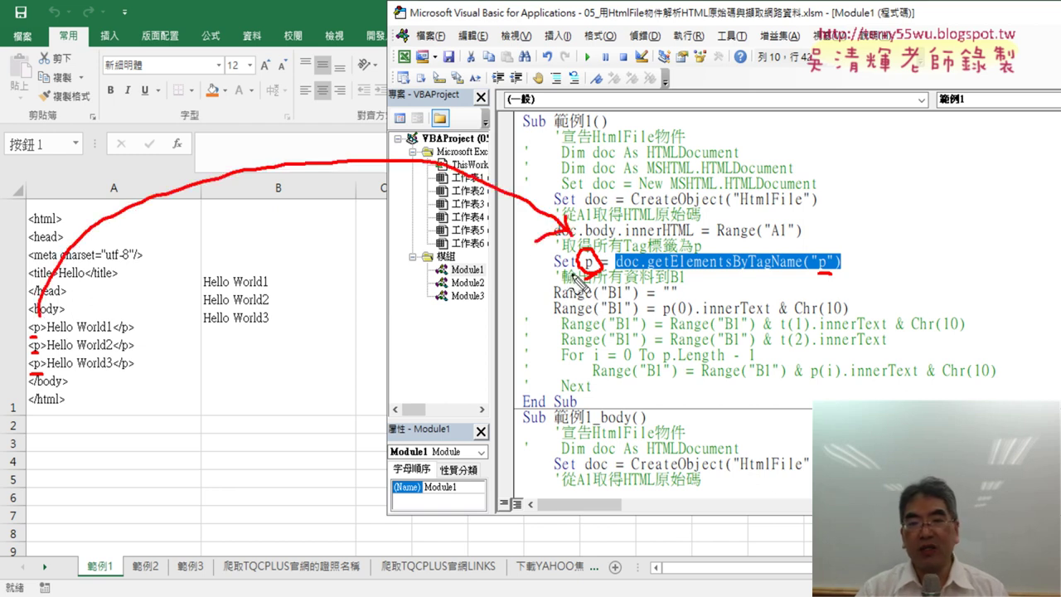
left_click_drag(561, 279, 622, 282)
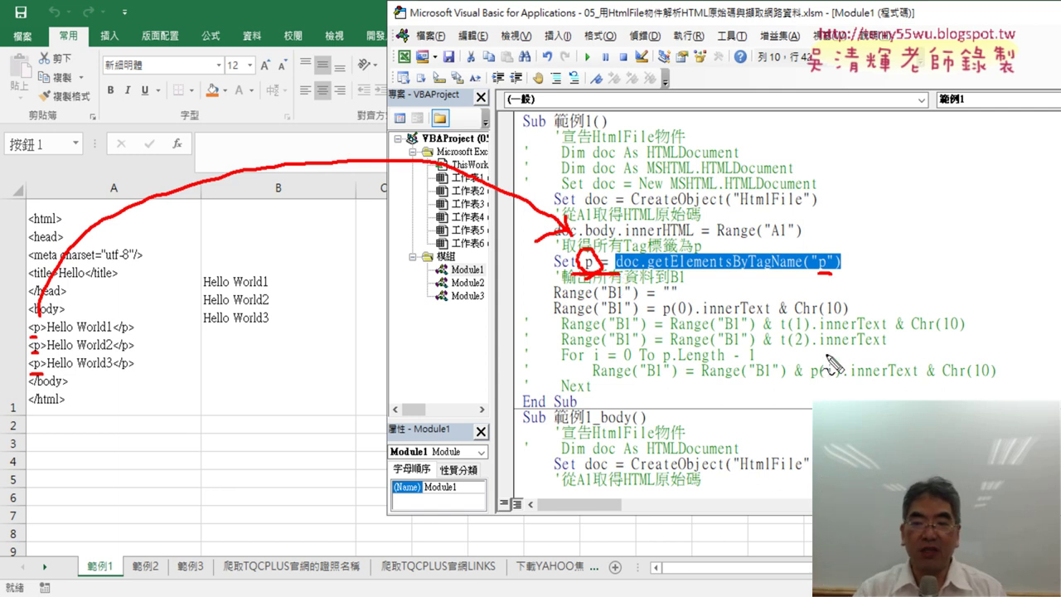
left_click_drag(662, 318, 702, 316)
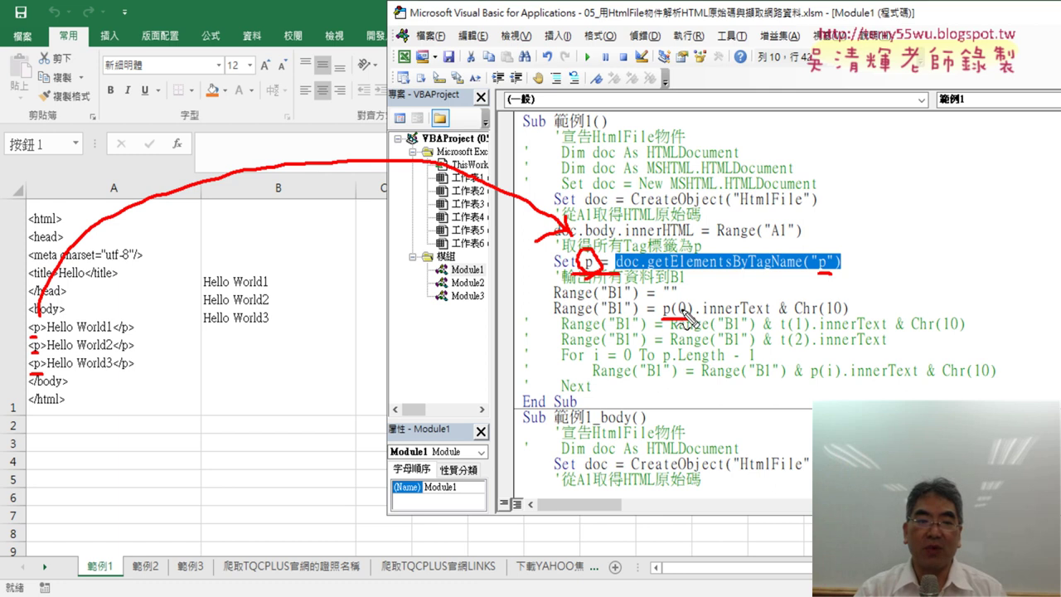
left_click_drag(47, 336, 64, 375)
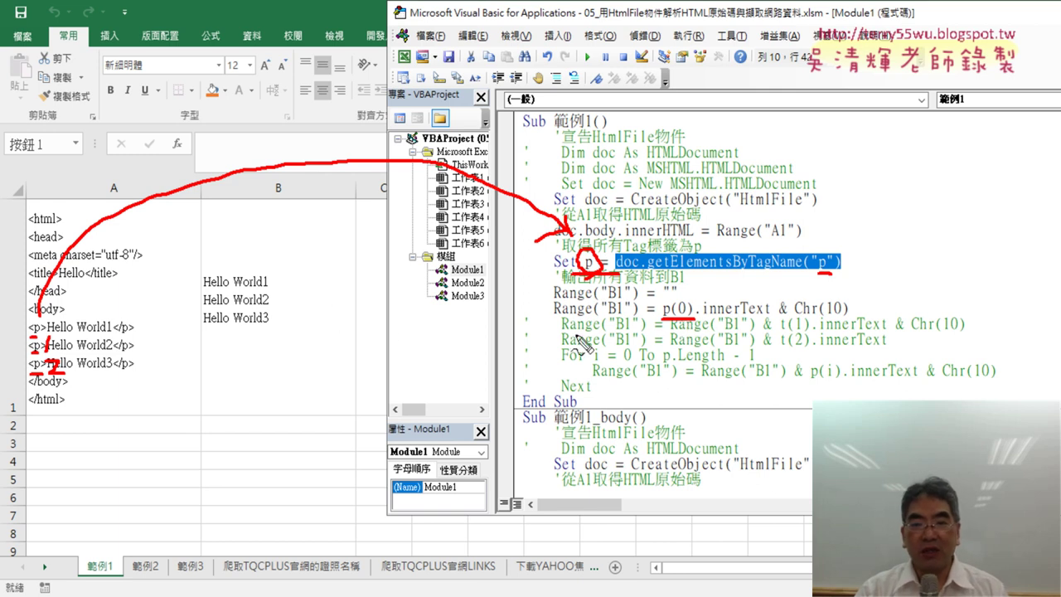
left_click_drag(705, 316, 767, 317)
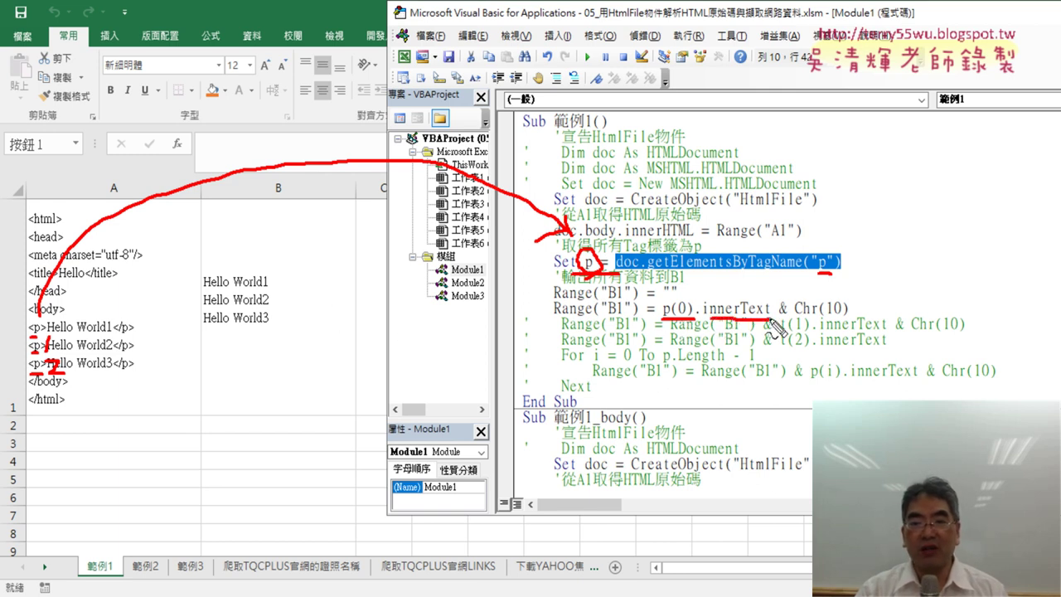
Step: Delete '& Chr(10)' from the p(0) output line and run the macro
key("Escape")
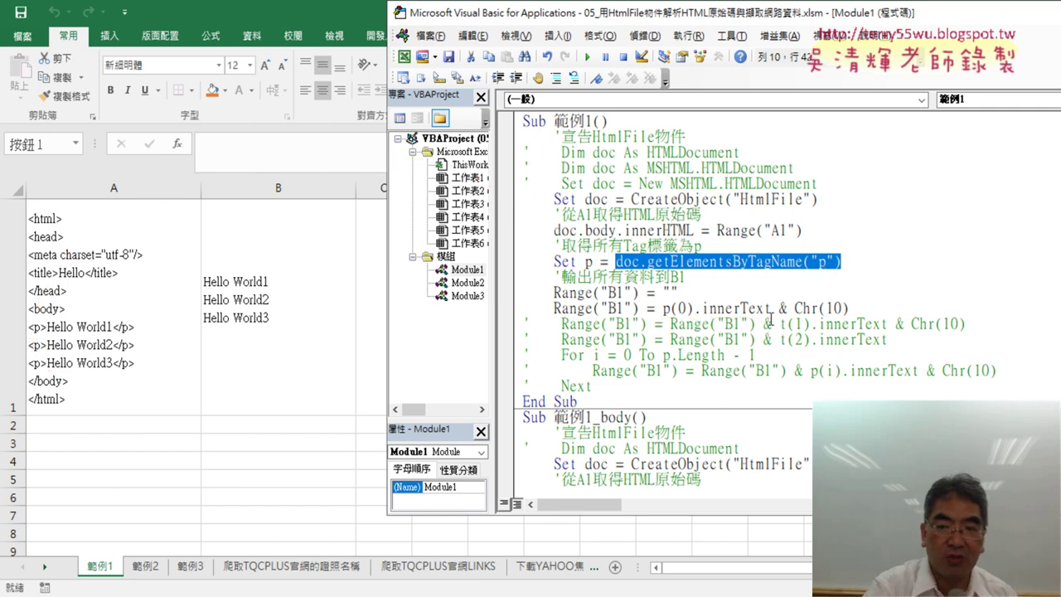
left_click_drag(779, 309, 882, 307)
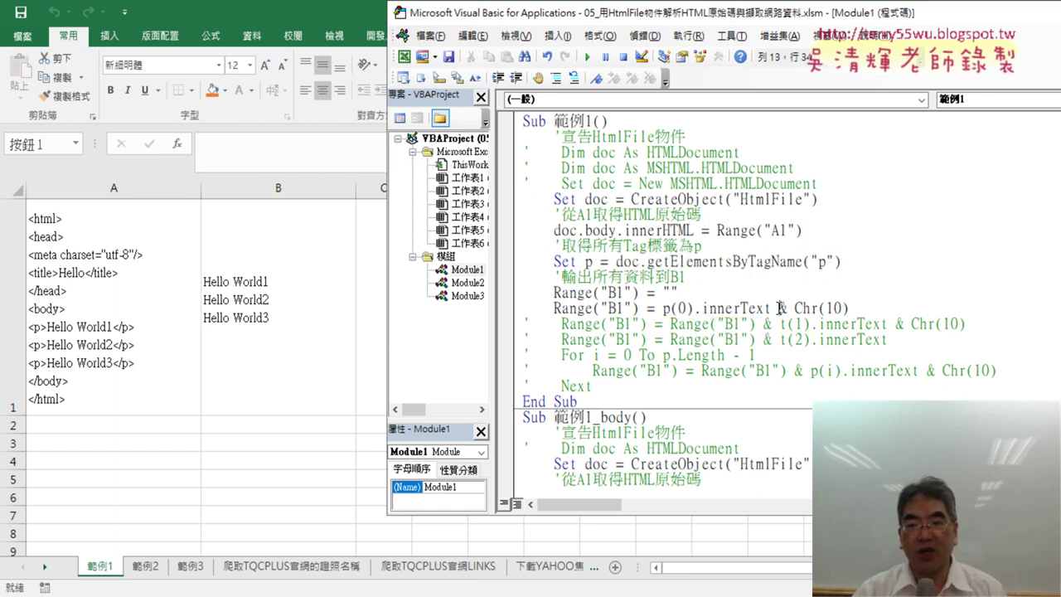
key("Delete")
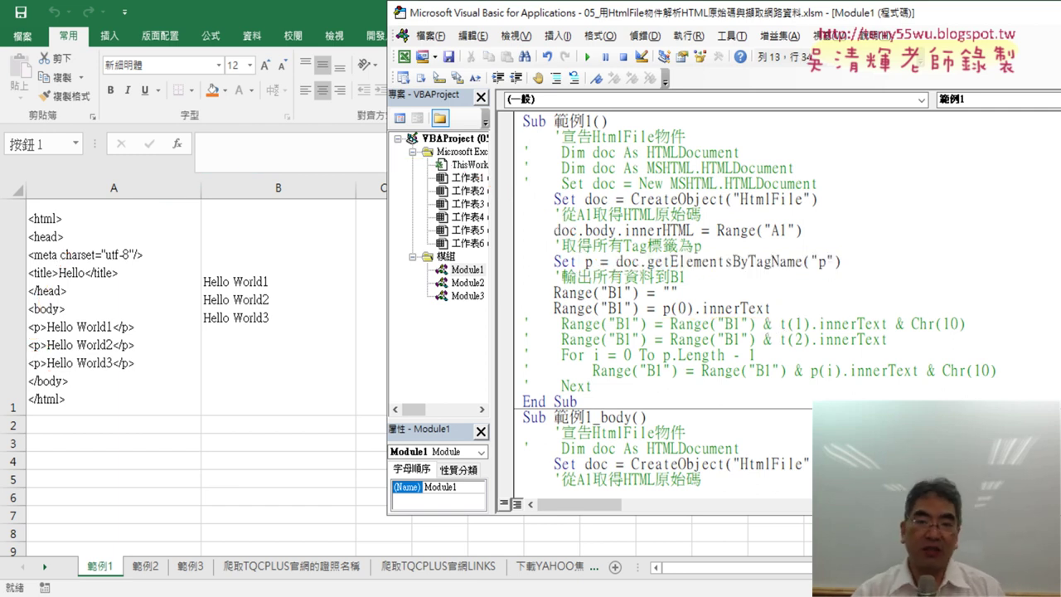
left_click(586, 59)
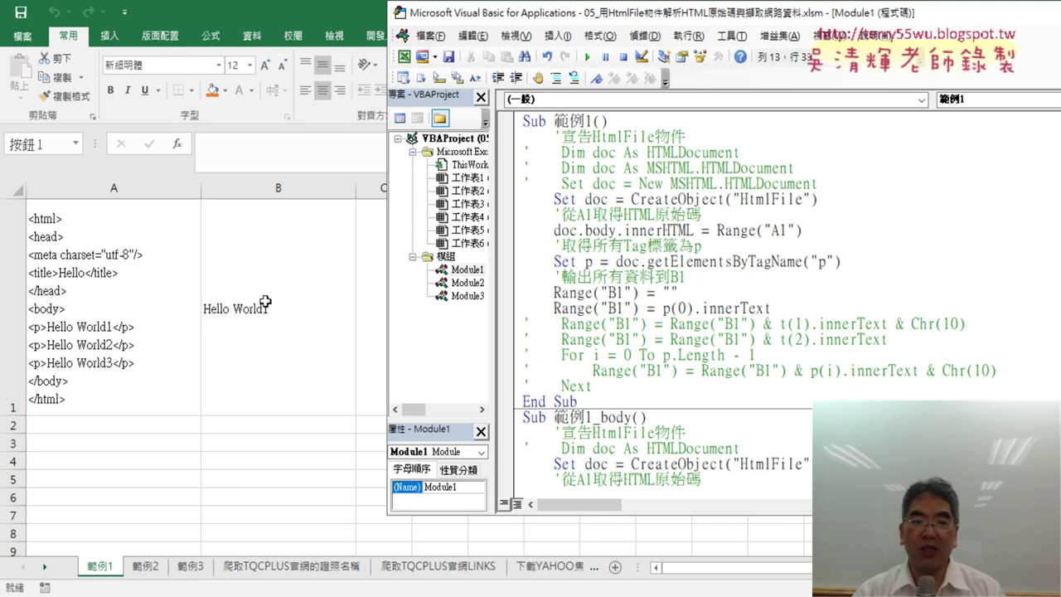
Step: Change the index to p(1), p(2), then p(3), rerunning the macro after each change
double_click(685, 308)
type("1")
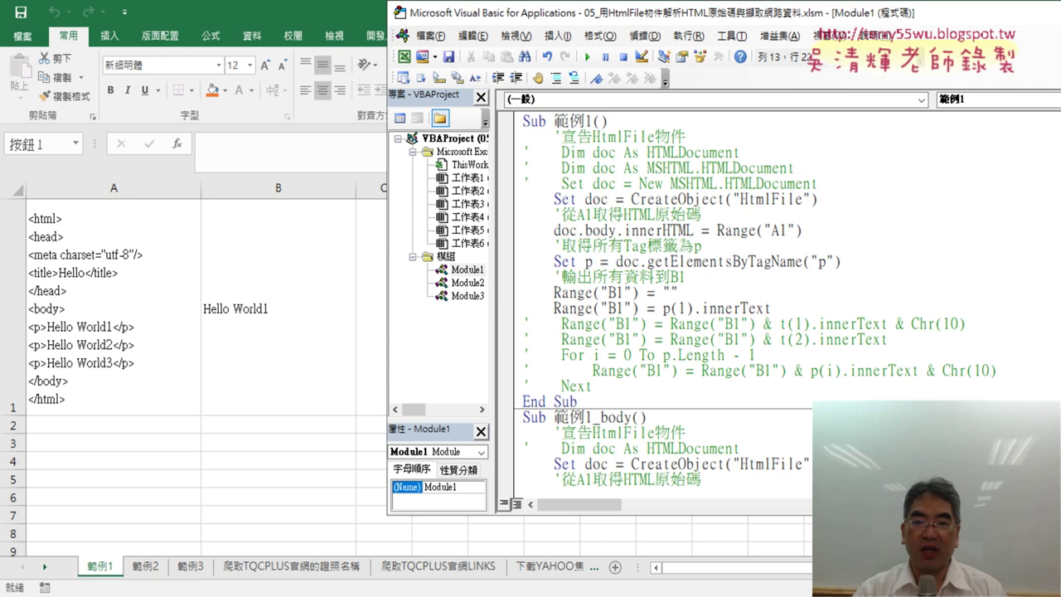
left_click(587, 57)
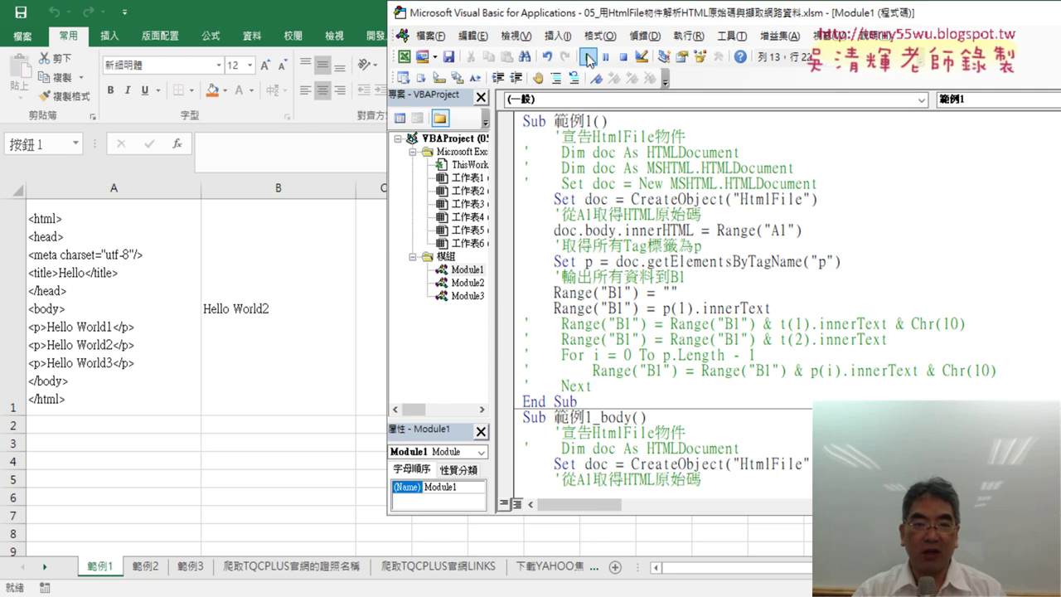
double_click(680, 308)
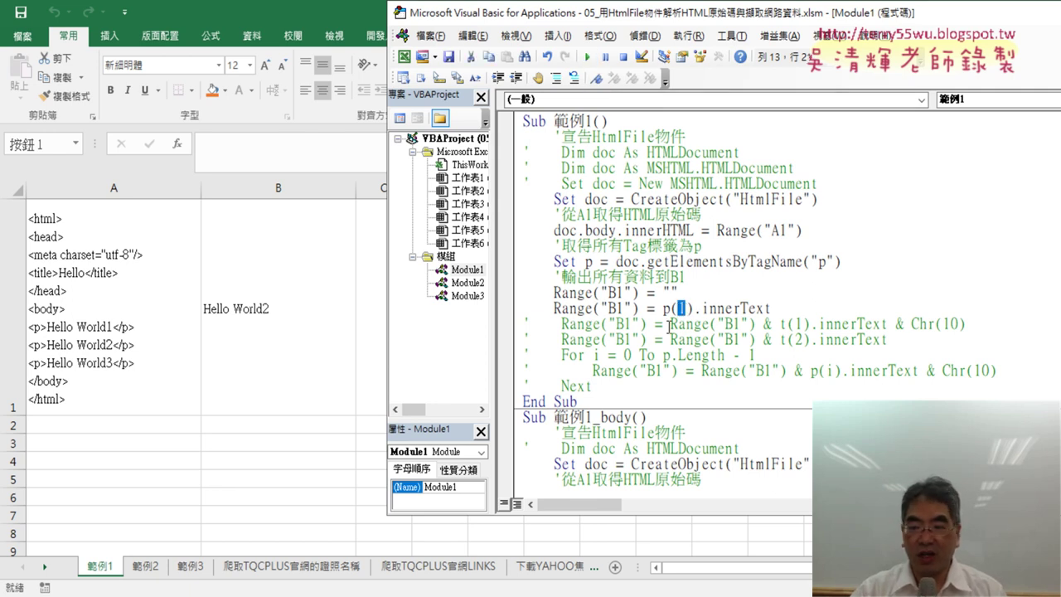
type("2")
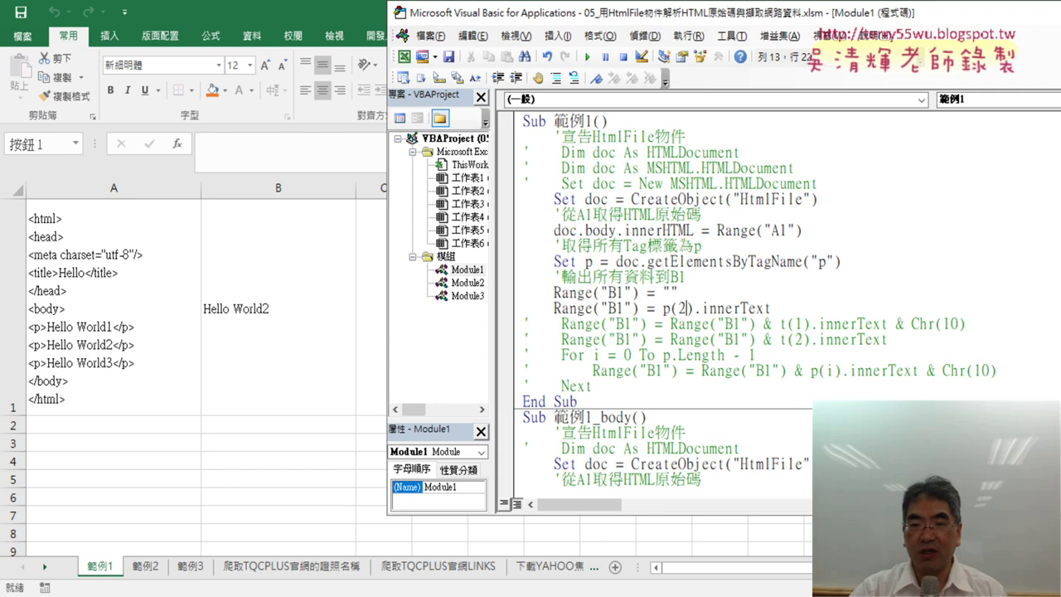
left_click(587, 58)
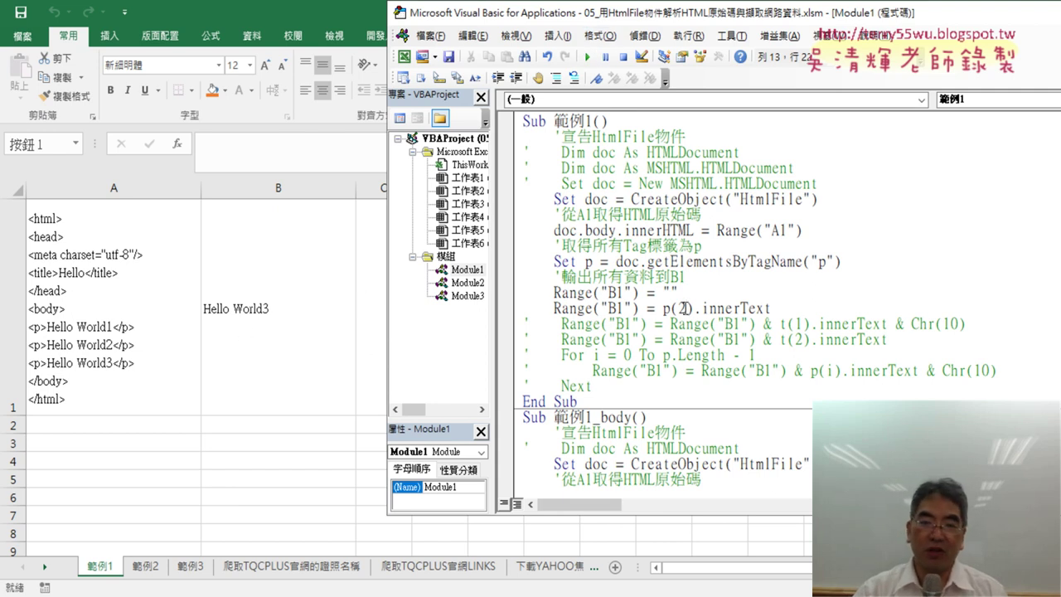
double_click(683, 309)
type("3")
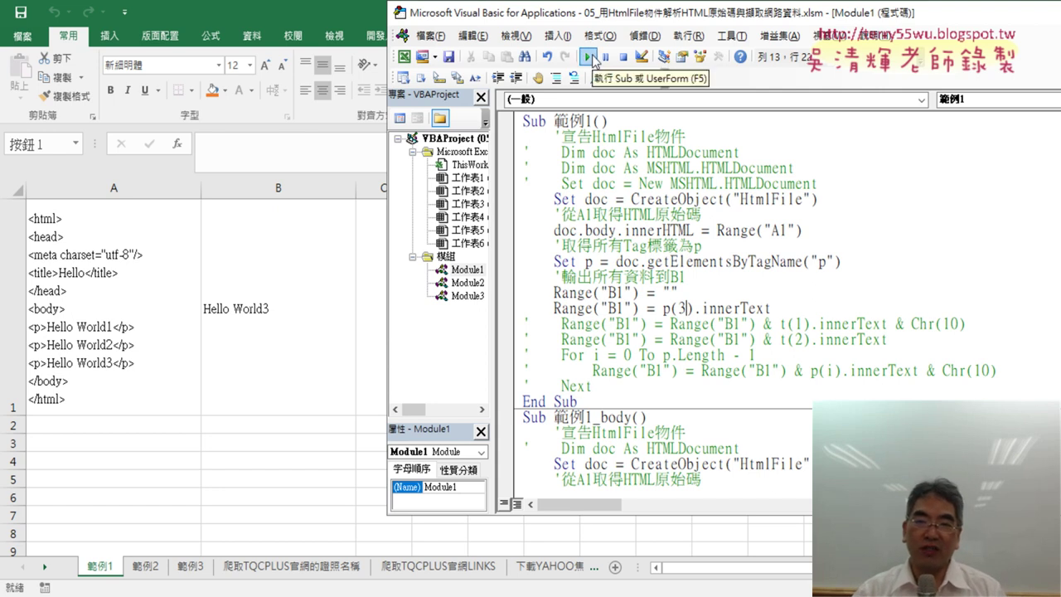
left_click(589, 57)
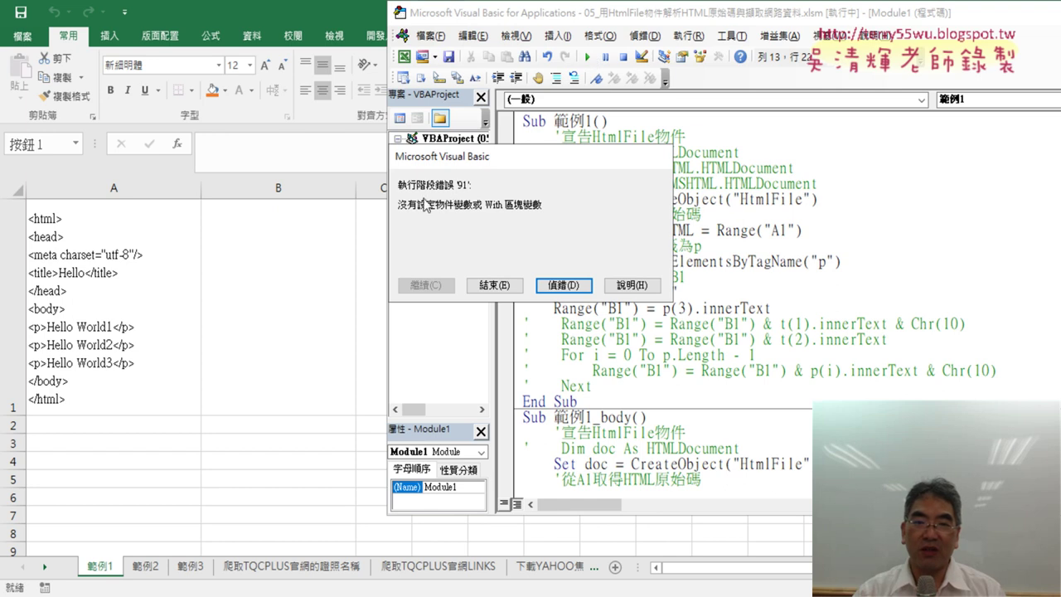
Step: Choose 偵錯 (Debug) in the run-time error 91 dialog to break at the failing line
left_click(549, 284)
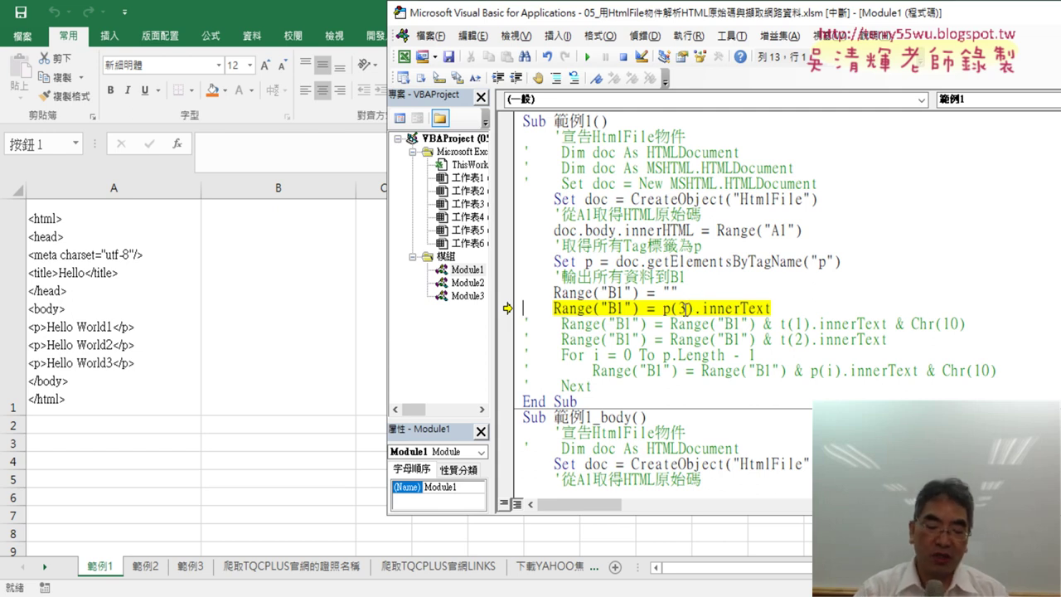
Step: Restore the p(0) & Chr(10) line and uncomment the two following output lines
double_click(682, 308)
type("2")
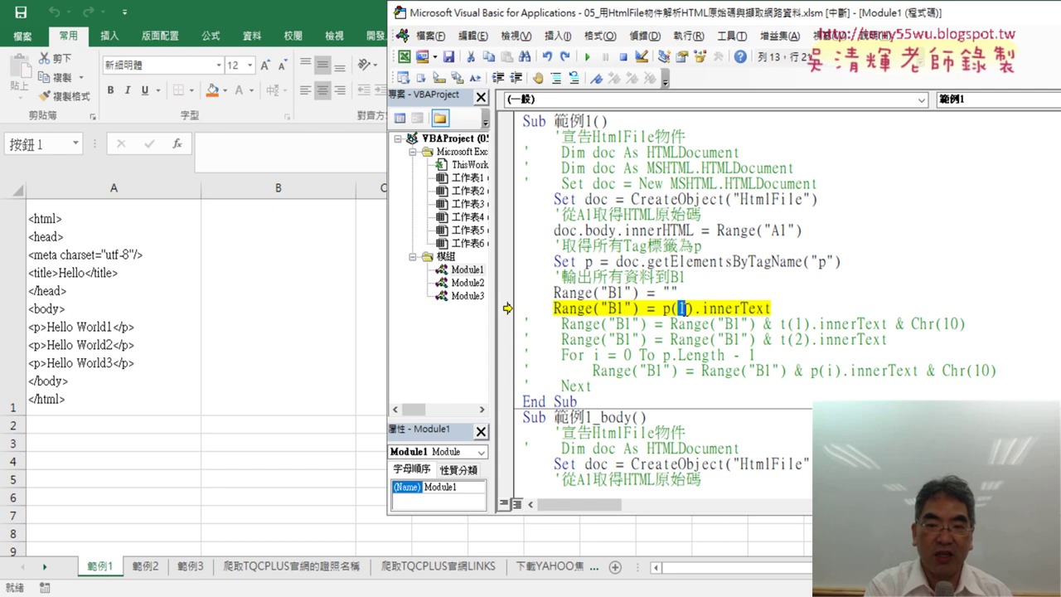
key("ctrl+z")
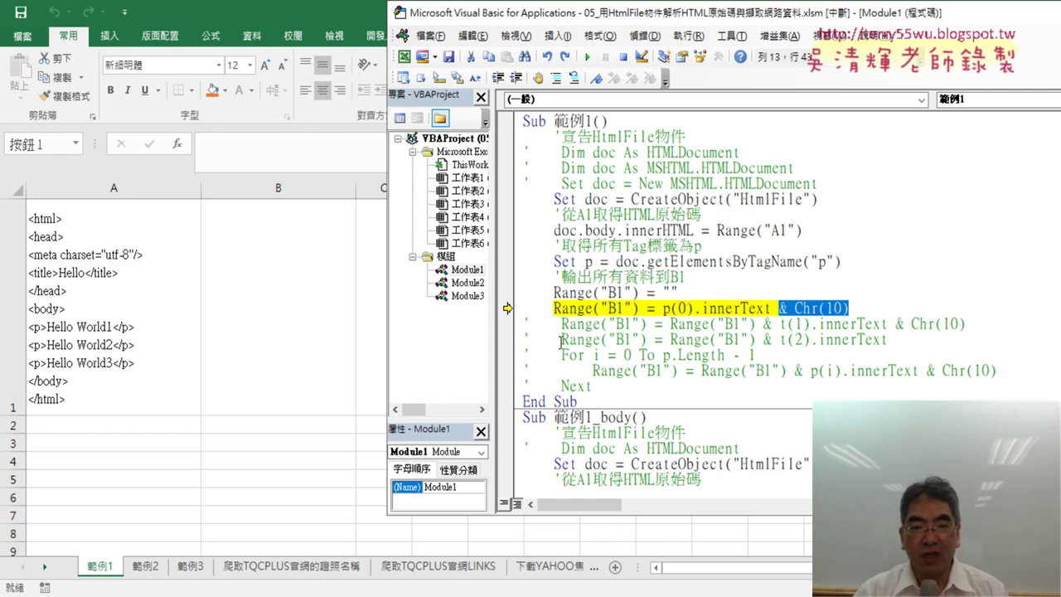
left_click(524, 323)
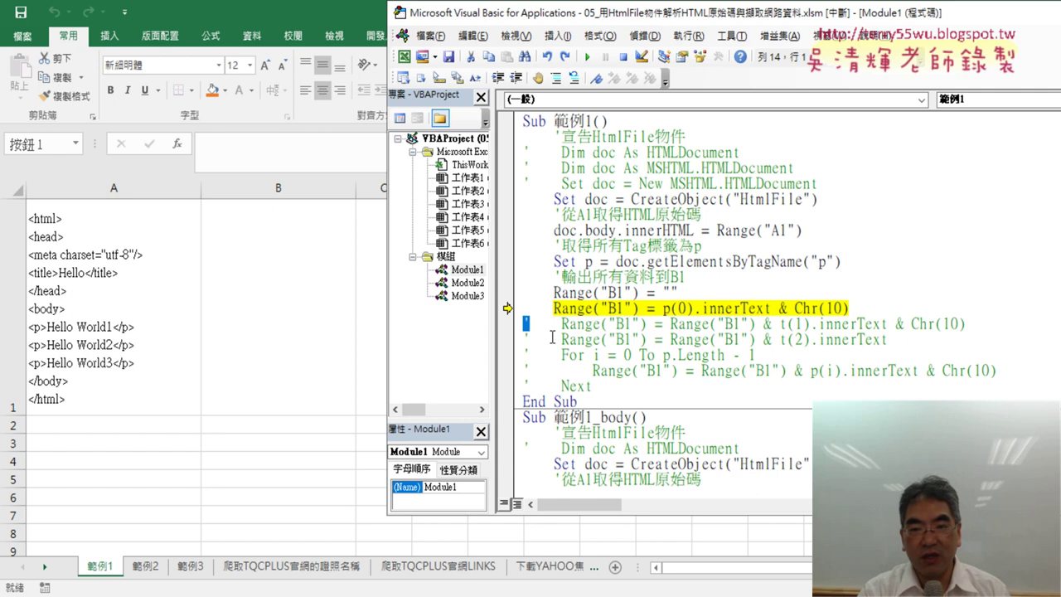
key("Delete")
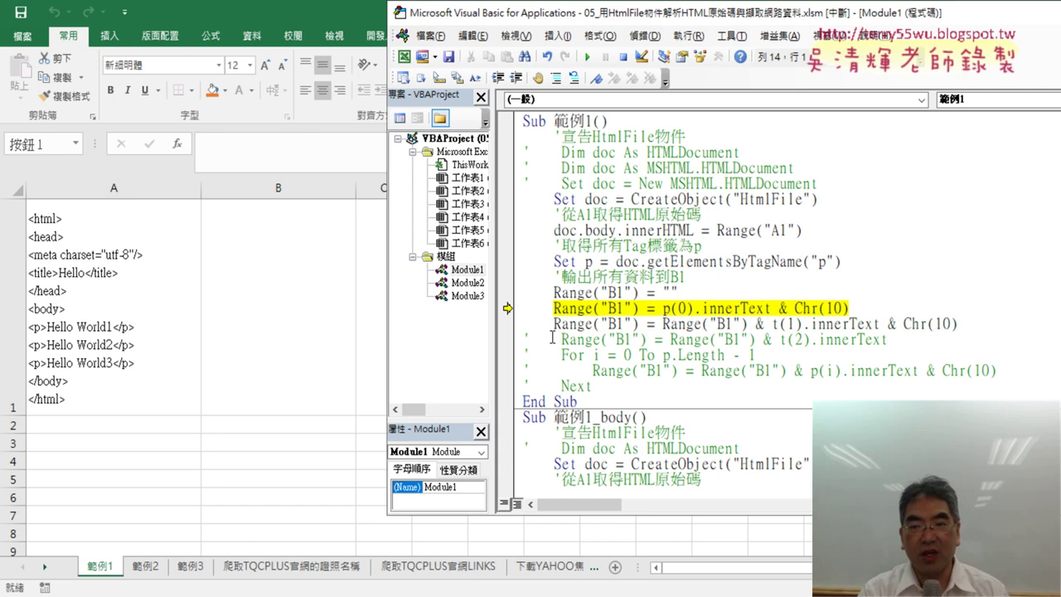
key("Delete")
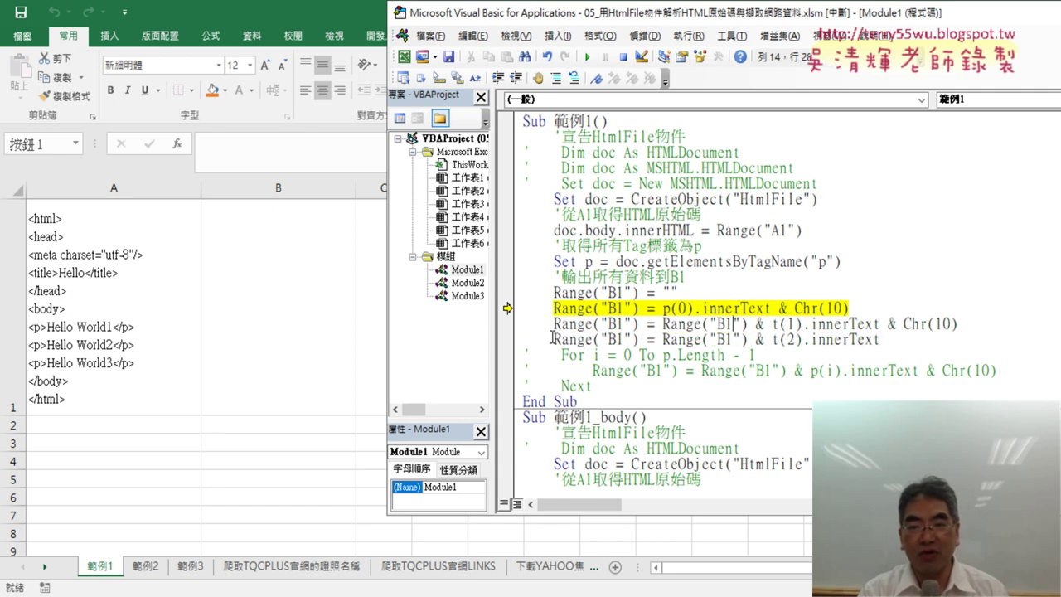
key("shift+Right")
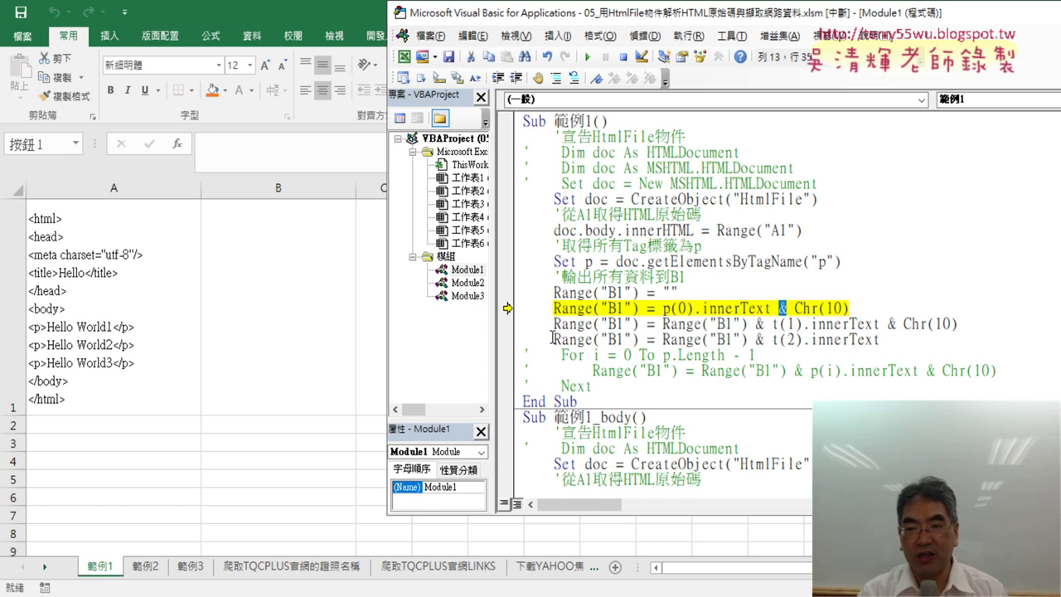
key("shift+Right")
key("shift+Right")
key("shift+Right")
key("shift+Right")
key("shift+Right")
key("shift+Right")
key("shift+Right")
key("shift+Right")
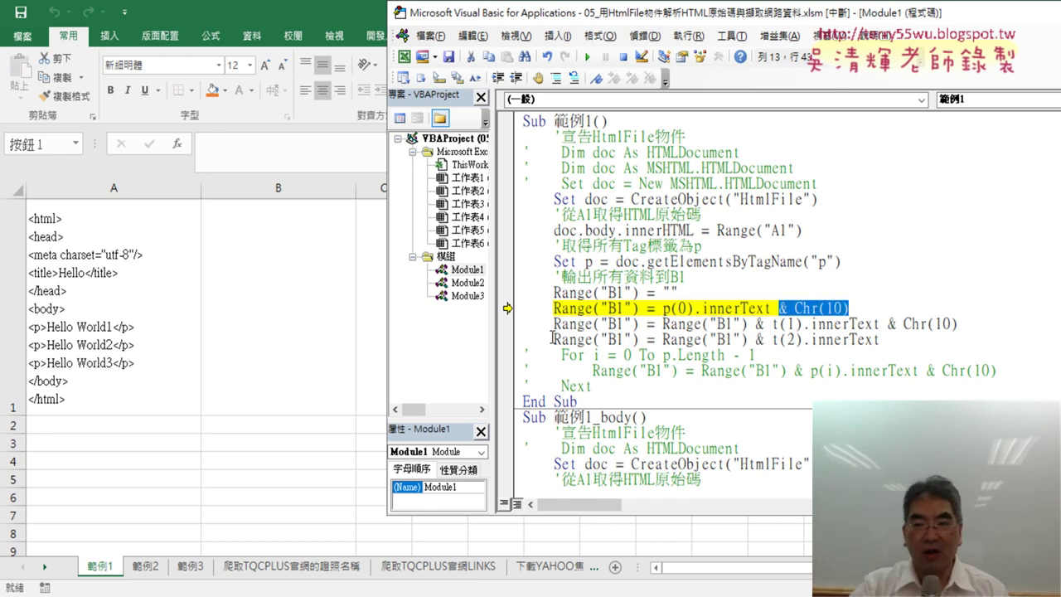
Step: Change t(1) and t(2) to p(1) and p(2), then continue the macro so B1 lists Hello World1–3
key("Down")
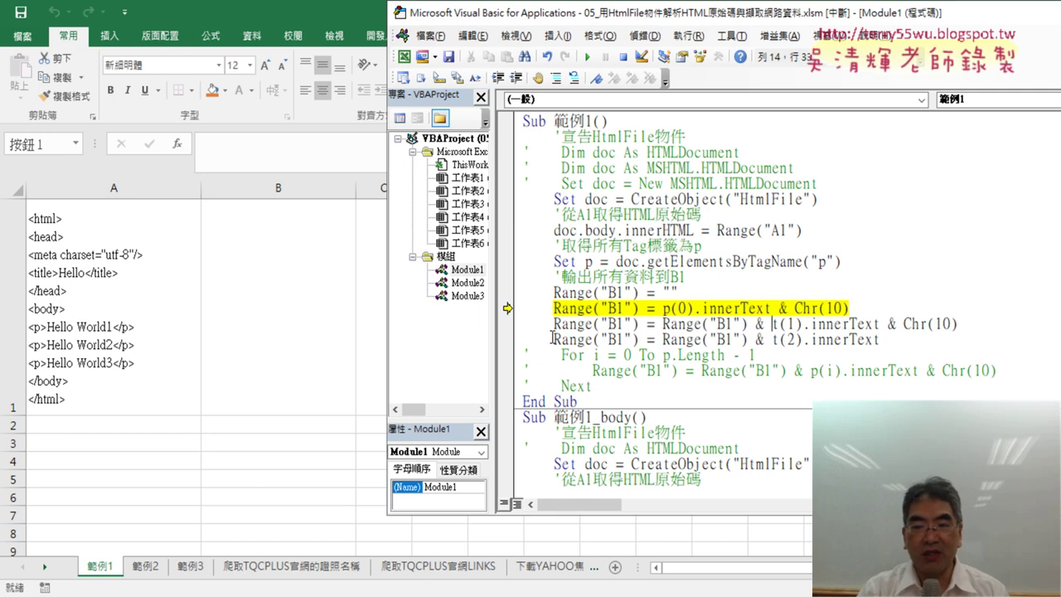
key("Delete")
type("p")
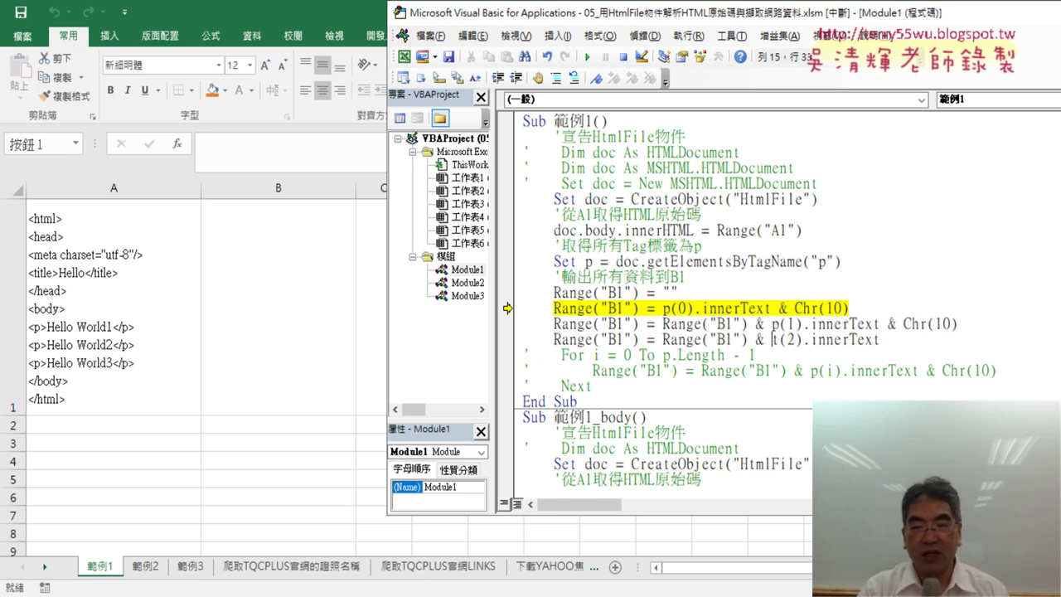
key("Delete")
type("p")
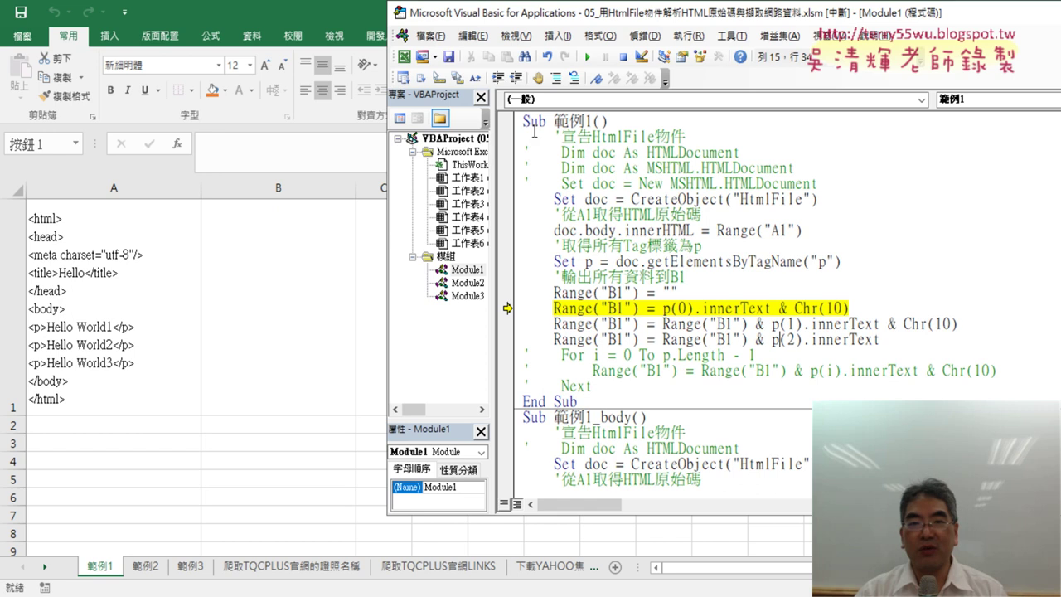
left_click(587, 57)
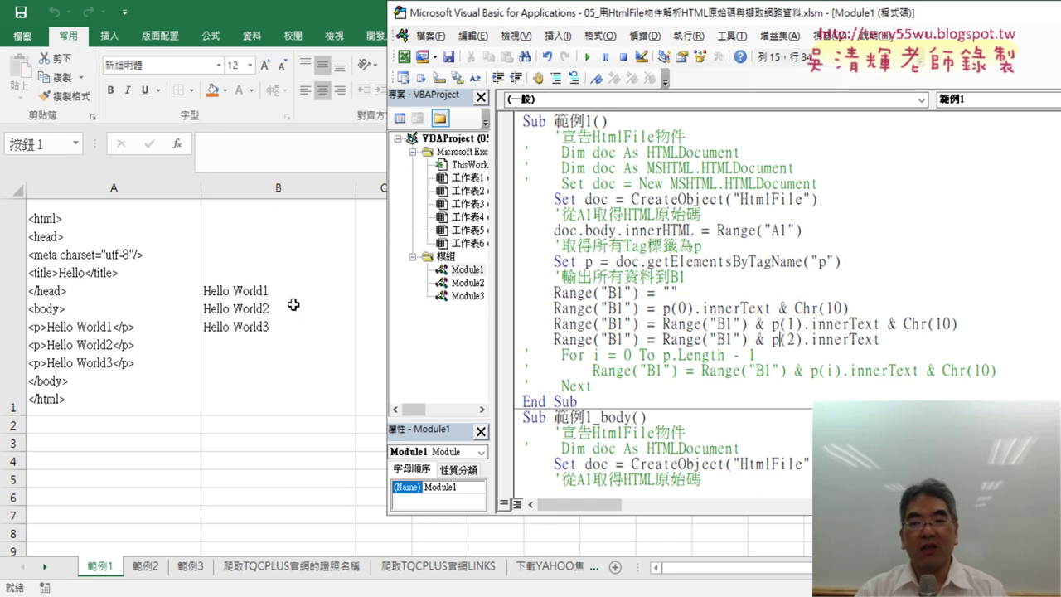
left_click_drag(898, 339, 522, 308)
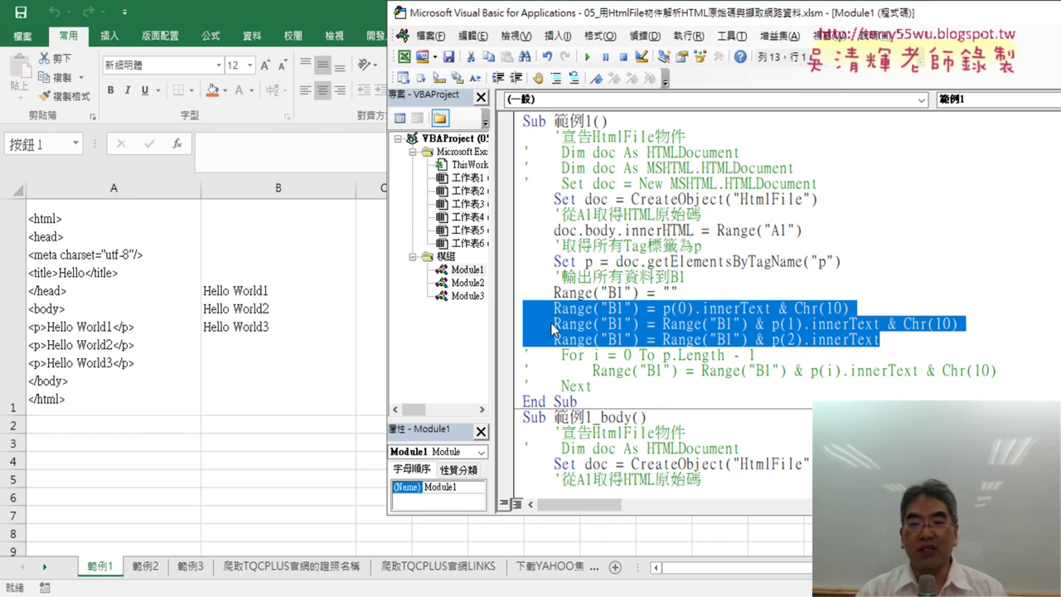
Step: Comment out the three p(n) output lines and uncomment the For…Next loop
left_click(556, 77)
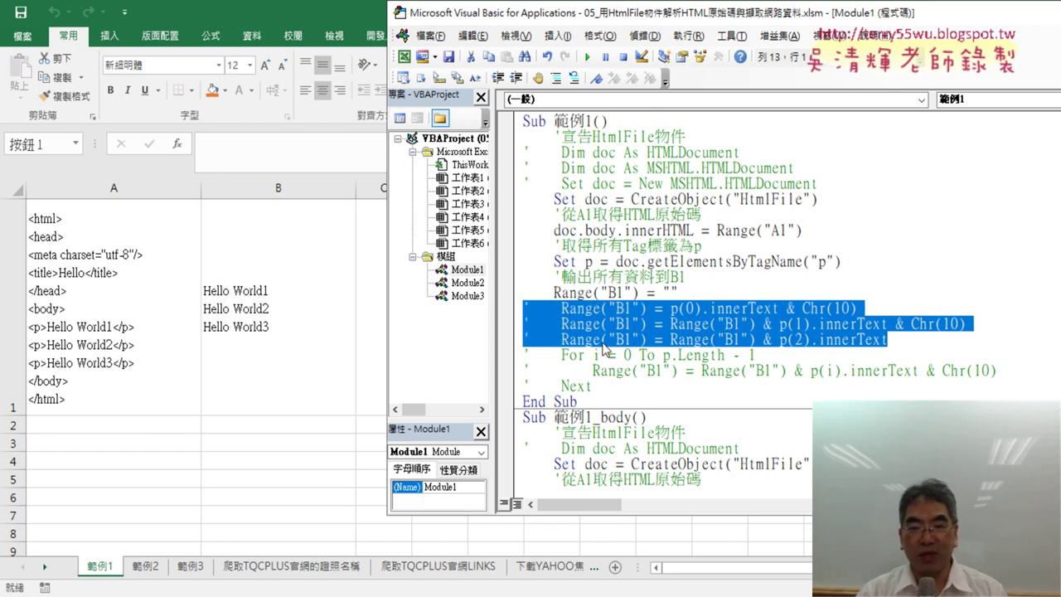
left_click(595, 386)
left_click_drag(596, 386, 514, 358)
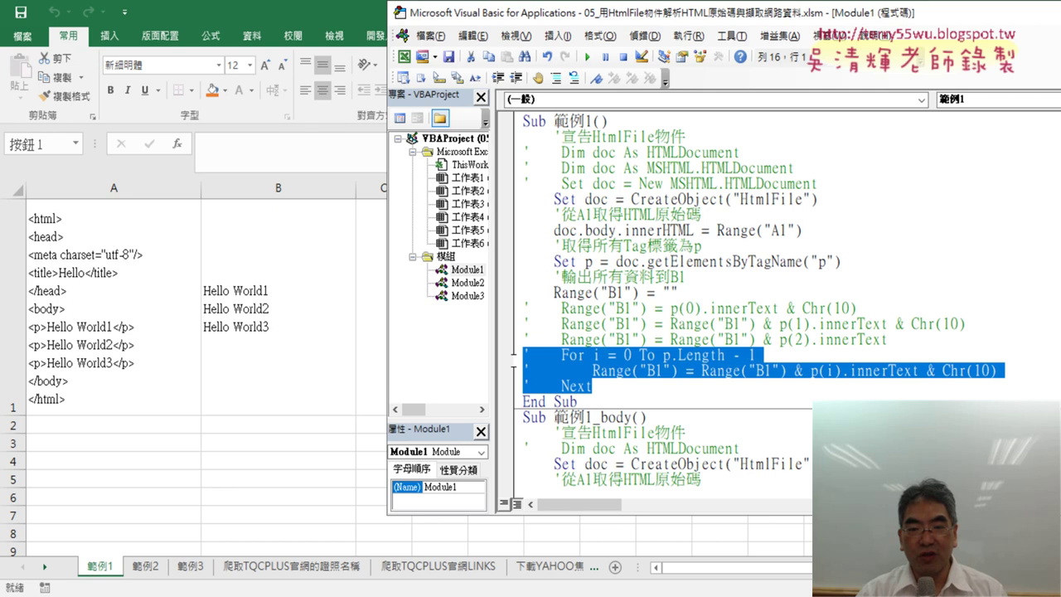
left_click(574, 77)
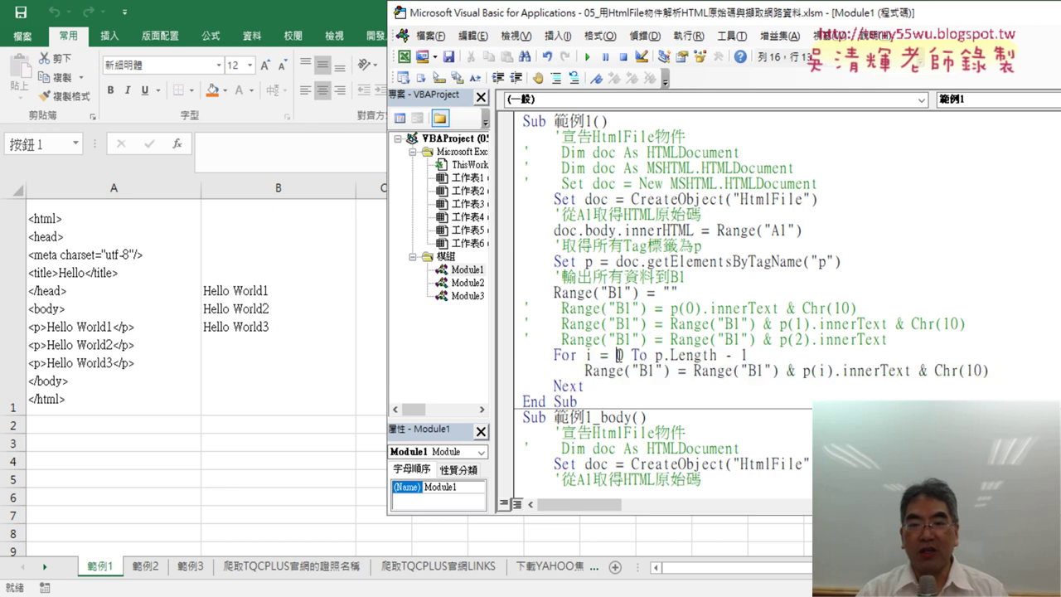
Step: Highlight the loop's start value 0, p.Length, index i and the loop block, then return to the worksheet
double_click(620, 355)
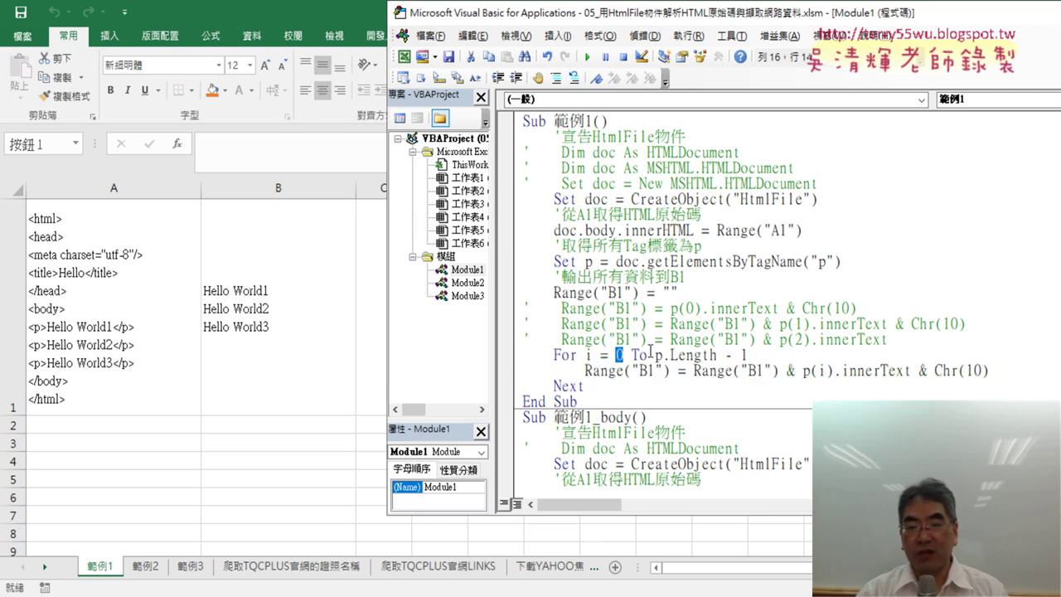
left_click_drag(655, 355, 716, 355)
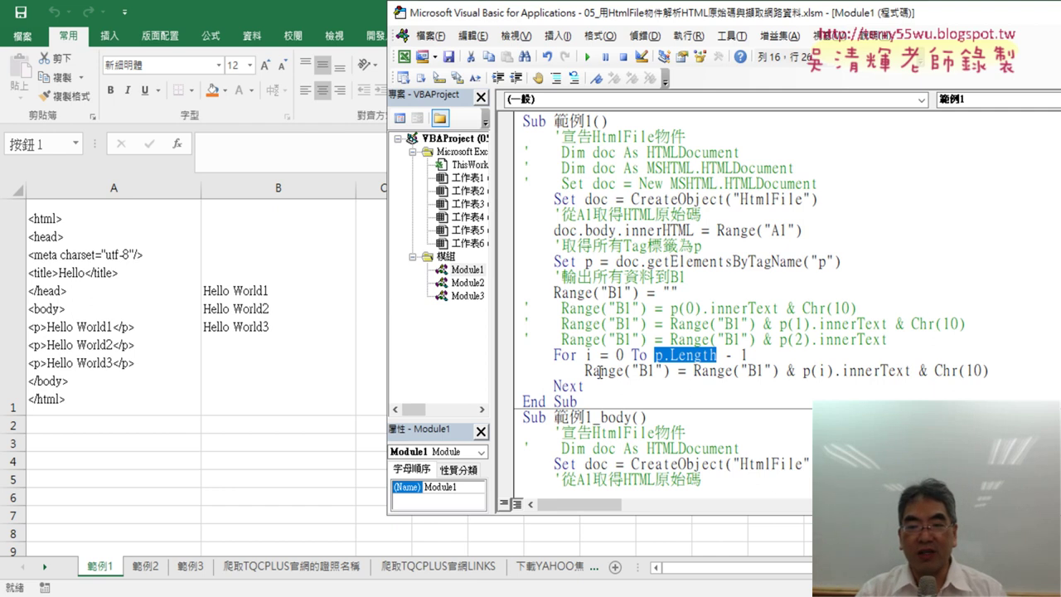
double_click(822, 370)
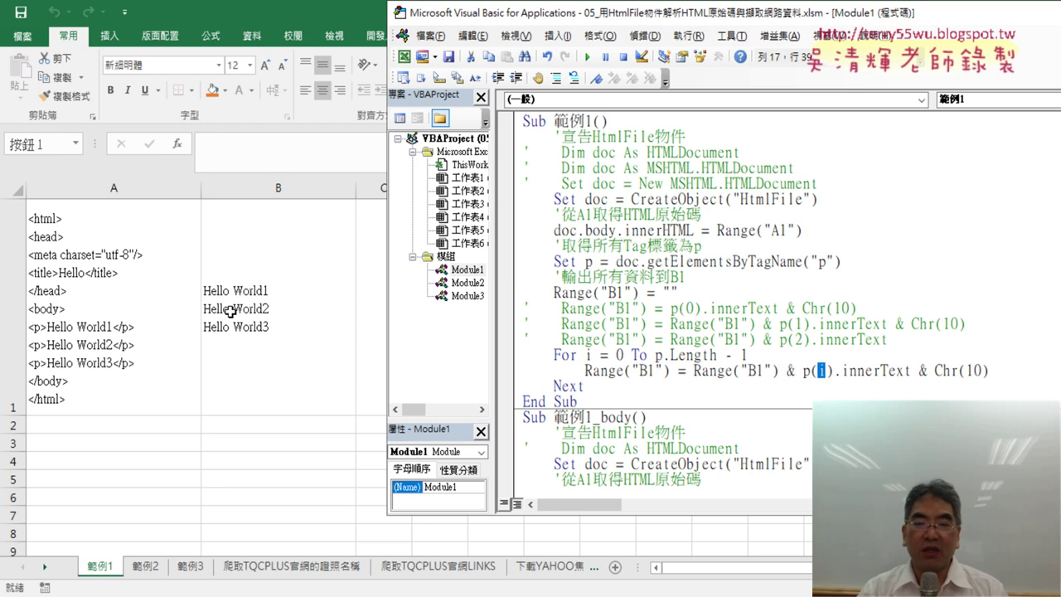
left_click_drag(596, 386, 505, 357)
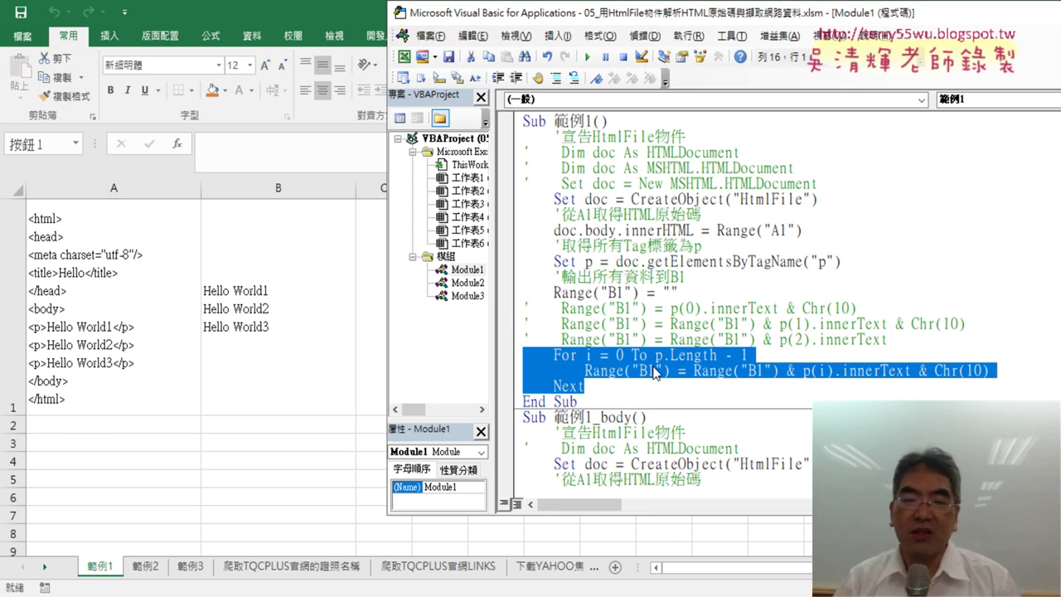
left_click(68, 336)
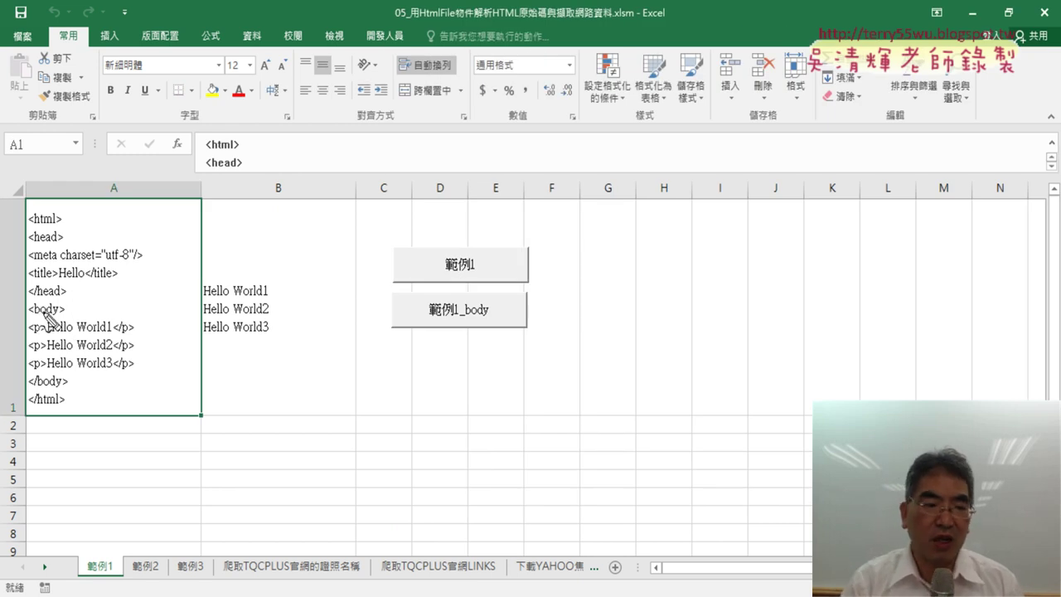
Step: Circle the <body> and </body> tags in cell A1, then erase the annotations
left_click_drag(67, 323, 60, 317)
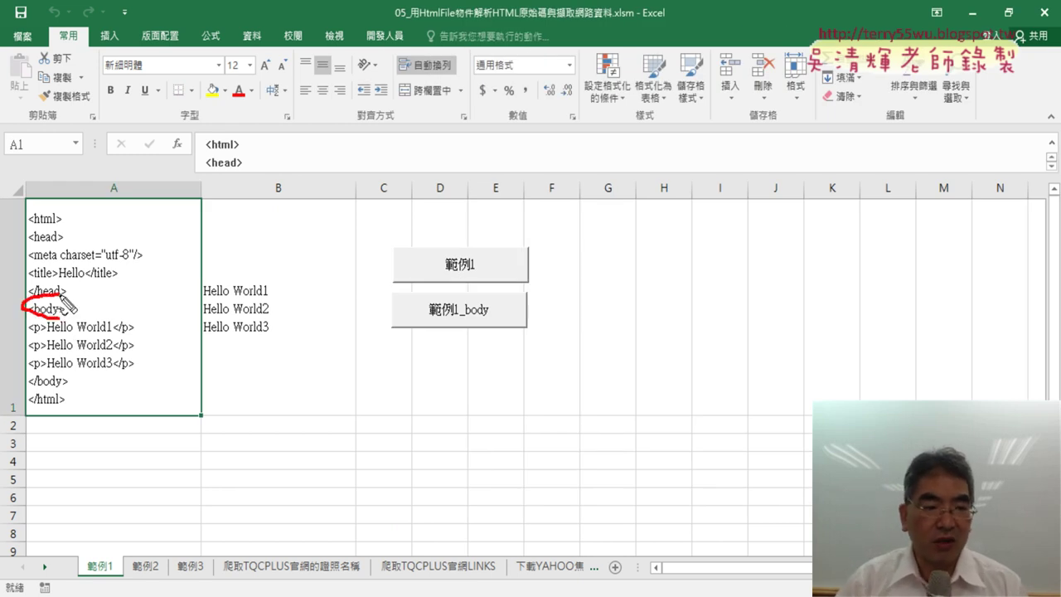
left_click_drag(70, 386, 66, 402)
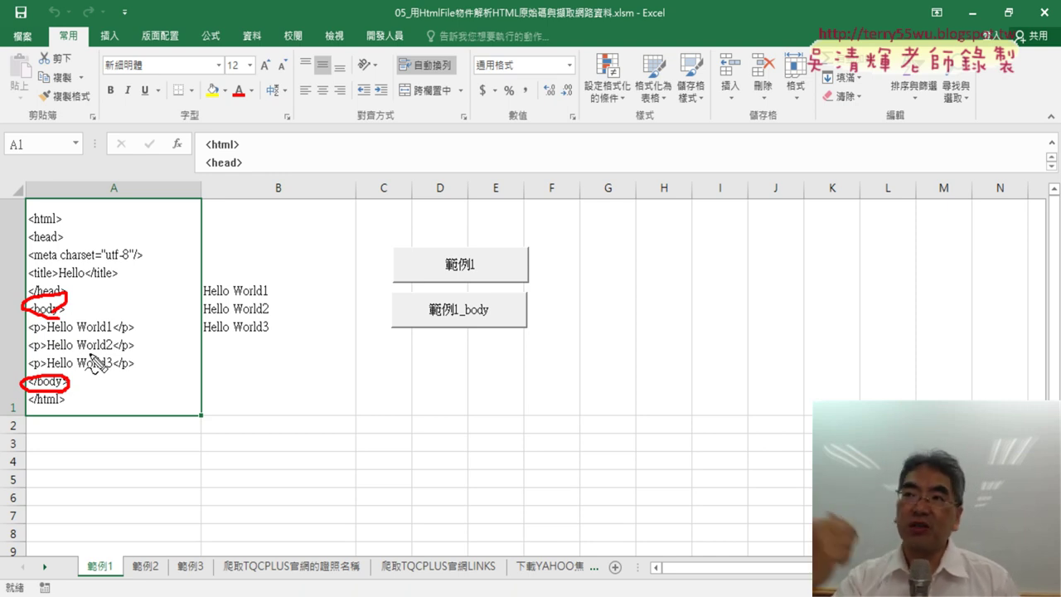
key("Escape")
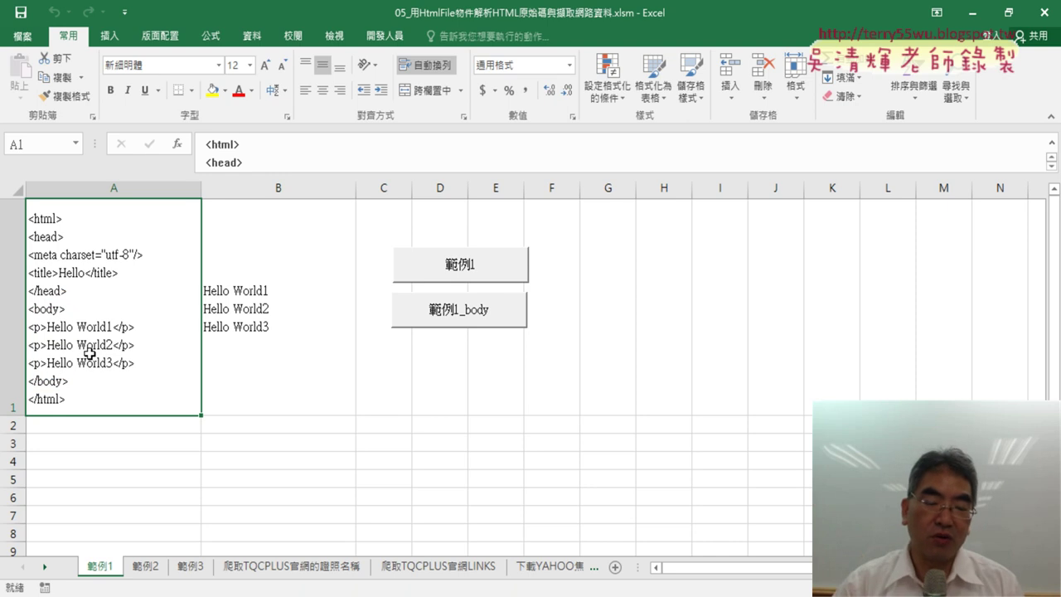
Step: Clear B1, rerun the 範例1_body button, and bring up its 指定巨集 option
left_click(274, 354)
key("Delete")
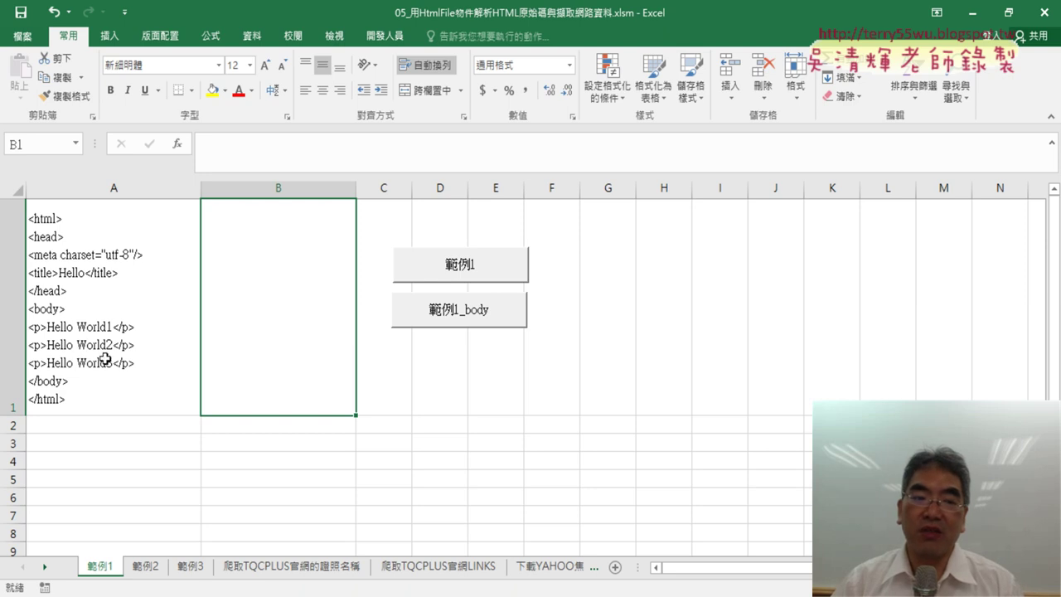
left_click(470, 319)
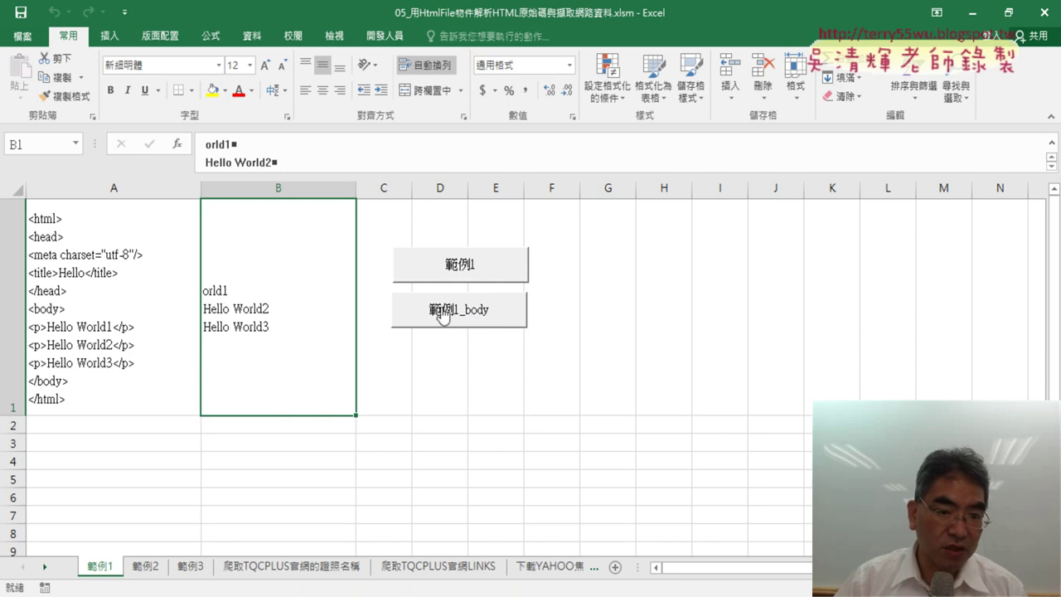
right_click(506, 310)
Step: Open 範例1_body's code from Assign Macro and shift the editor window left
left_click(580, 440)
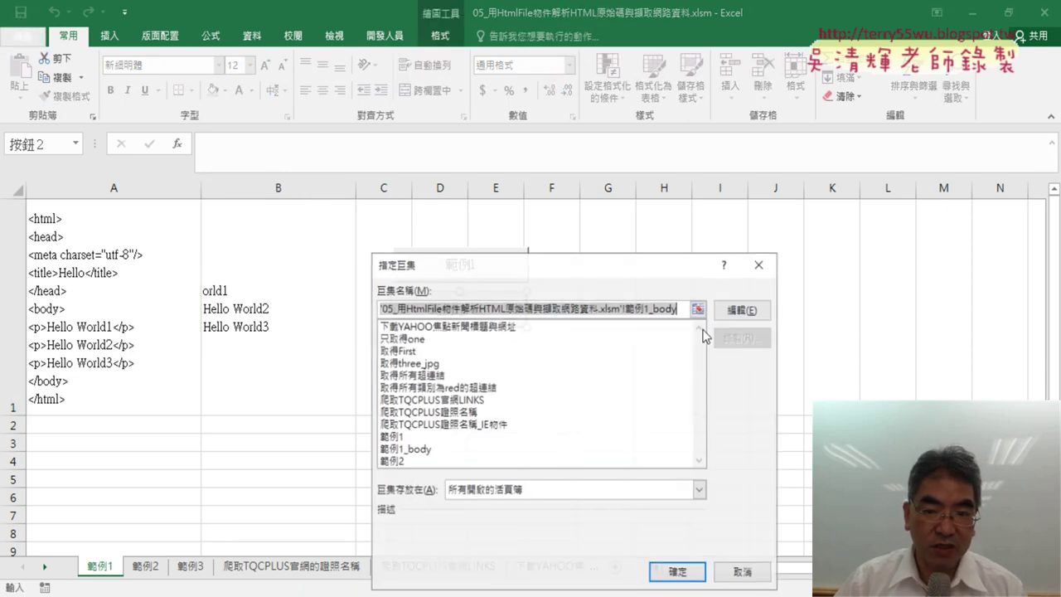
left_click(741, 310)
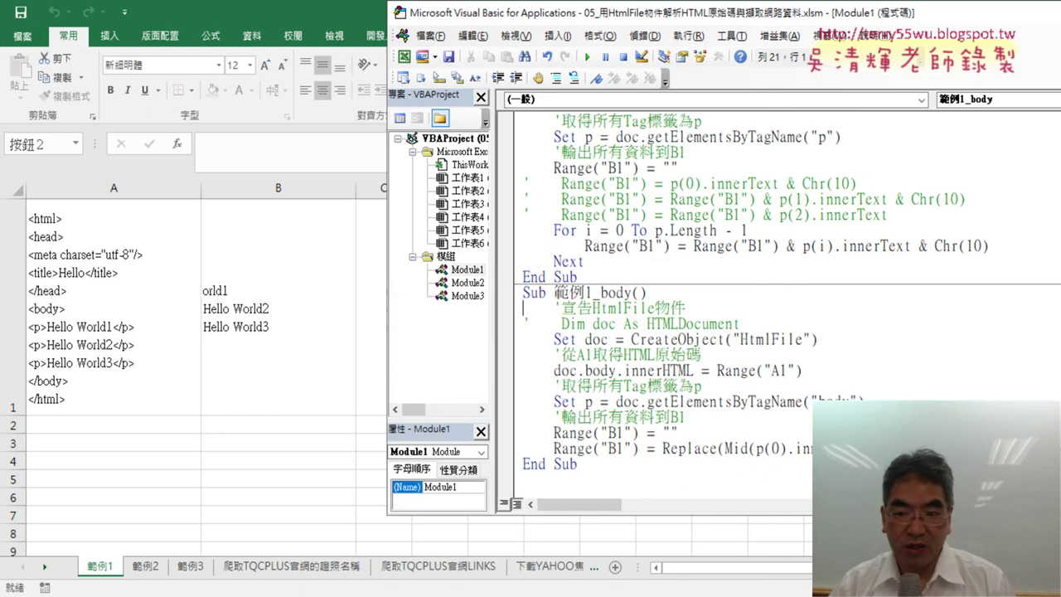
double_click(879, 449)
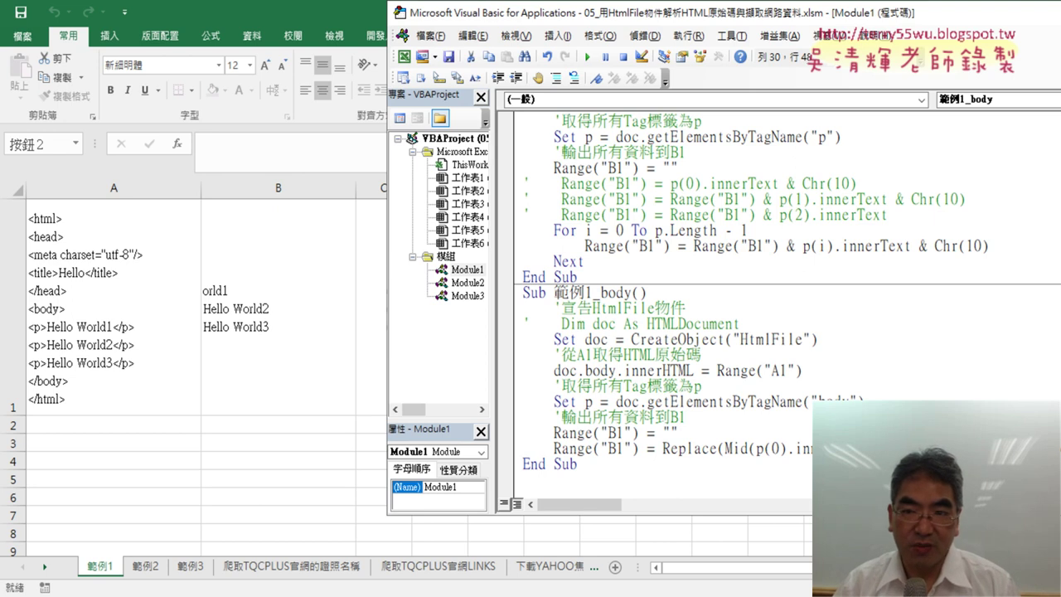
left_click_drag(786, 20, 521, 20)
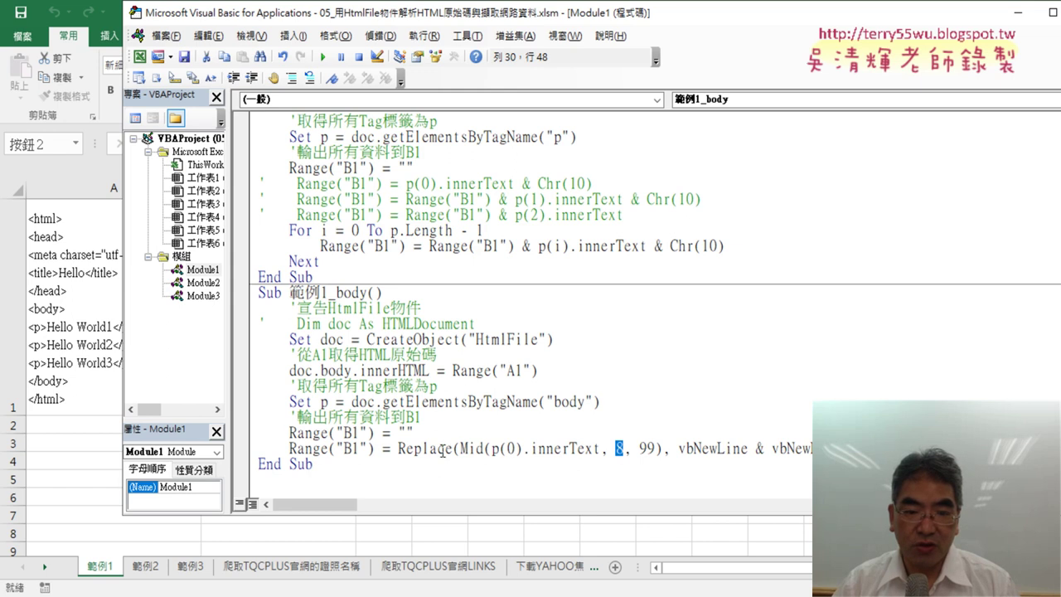
Step: Delete the Replace(Mid( prefix from the B1 line and dismiss the compile error
left_click_drag(395, 449, 492, 448)
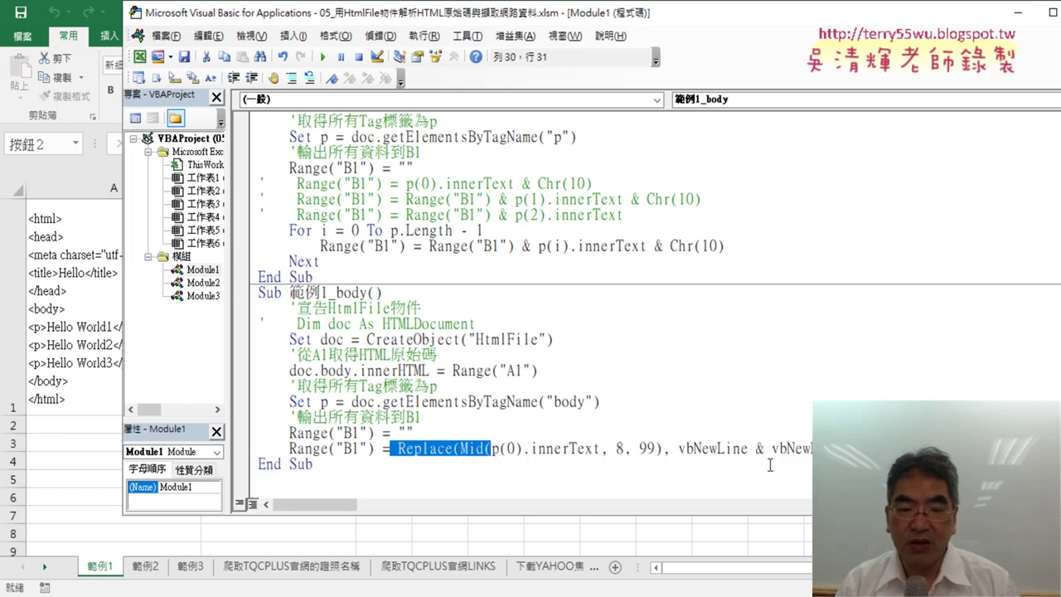
key("Delete")
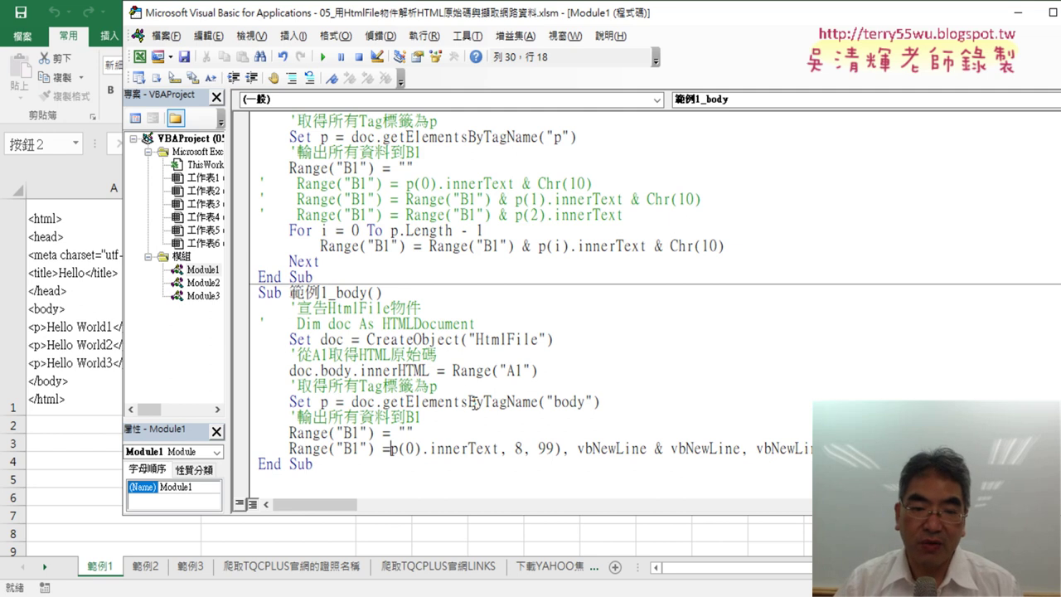
left_click(578, 407)
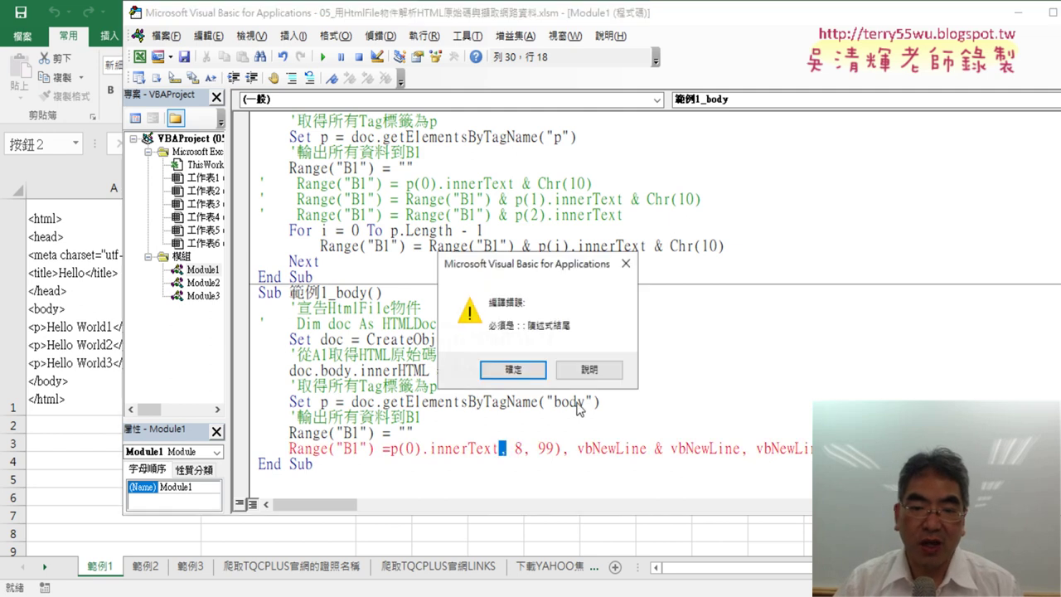
left_click(512, 371)
Step: Delete the leftover arguments so the line reads Range("B1") = p(0).innerText
left_click(514, 447)
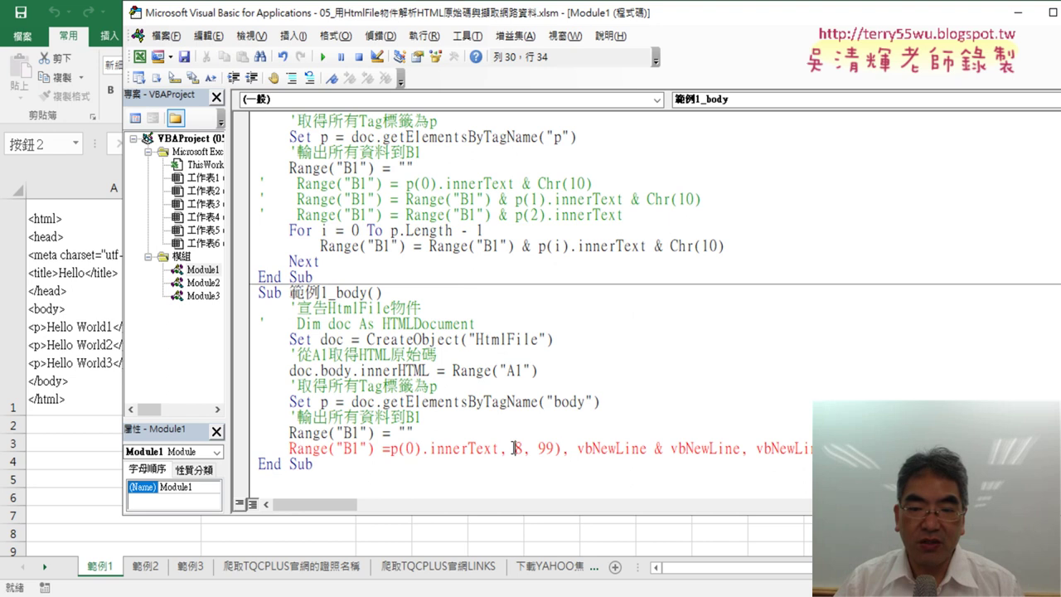
left_click_drag(838, 448, 498, 449)
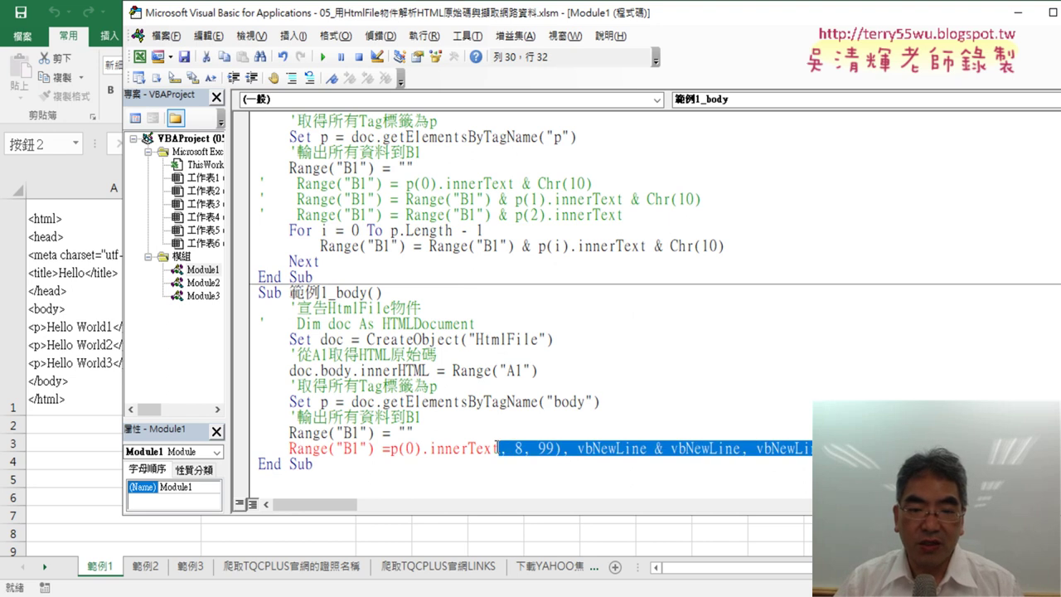
key("Delete")
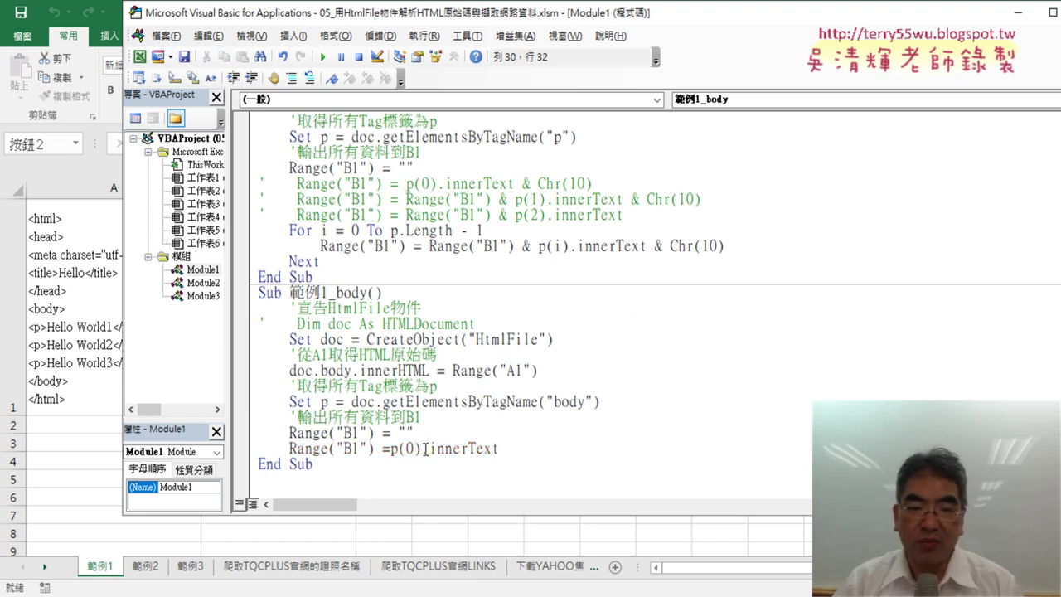
left_click_drag(424, 448, 390, 449)
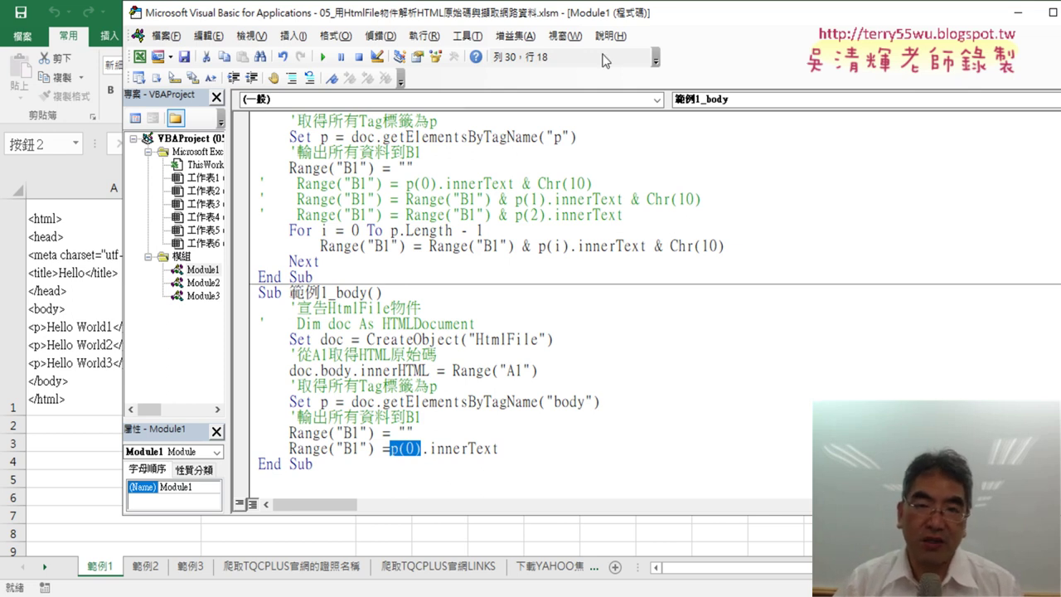
left_click_drag(599, 23, 801, 32)
Step: Rerun 範例1_body from the VBA editor and review the p(0).innerText line
left_click(594, 427)
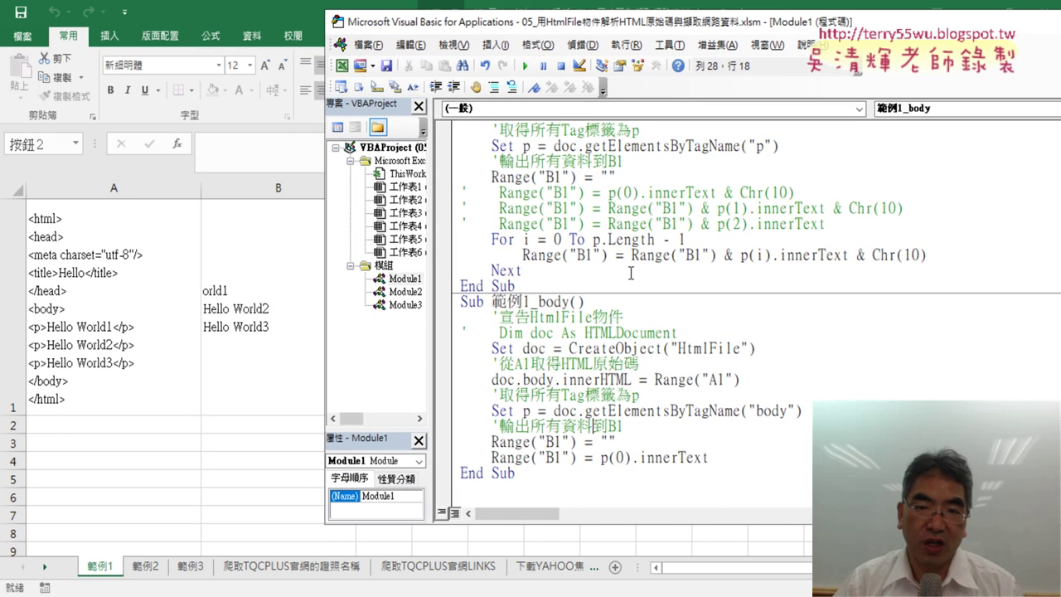
left_click(525, 65)
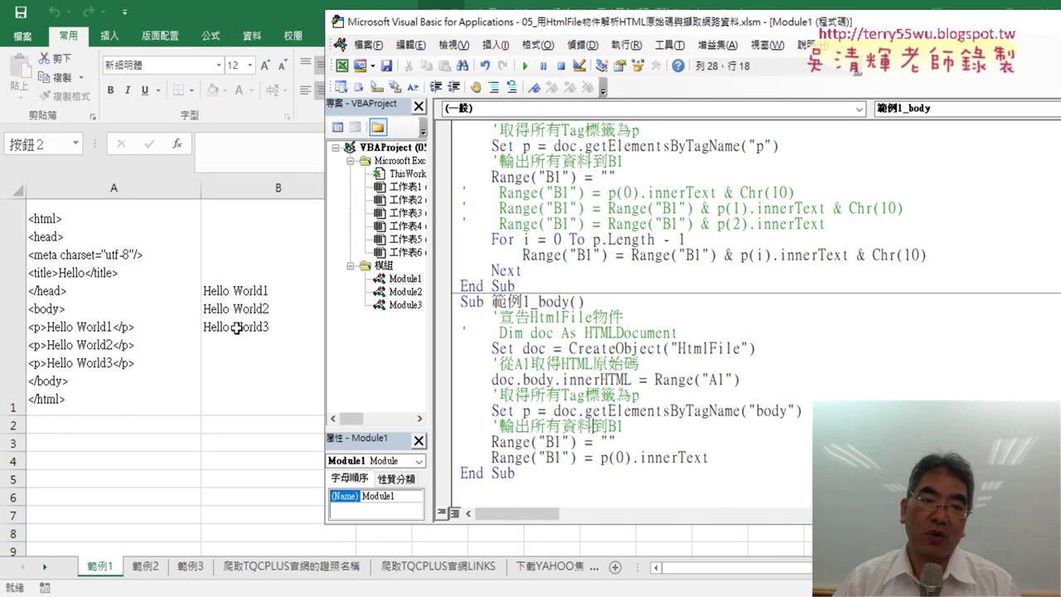
left_click_drag(712, 458, 601, 457)
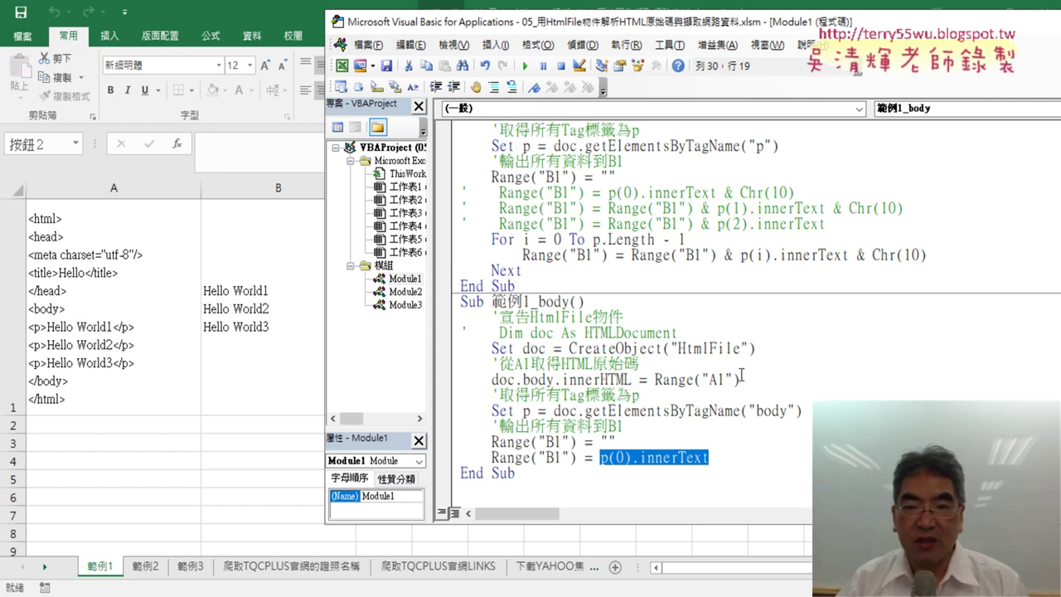
scroll(742, 375, "up", 3)
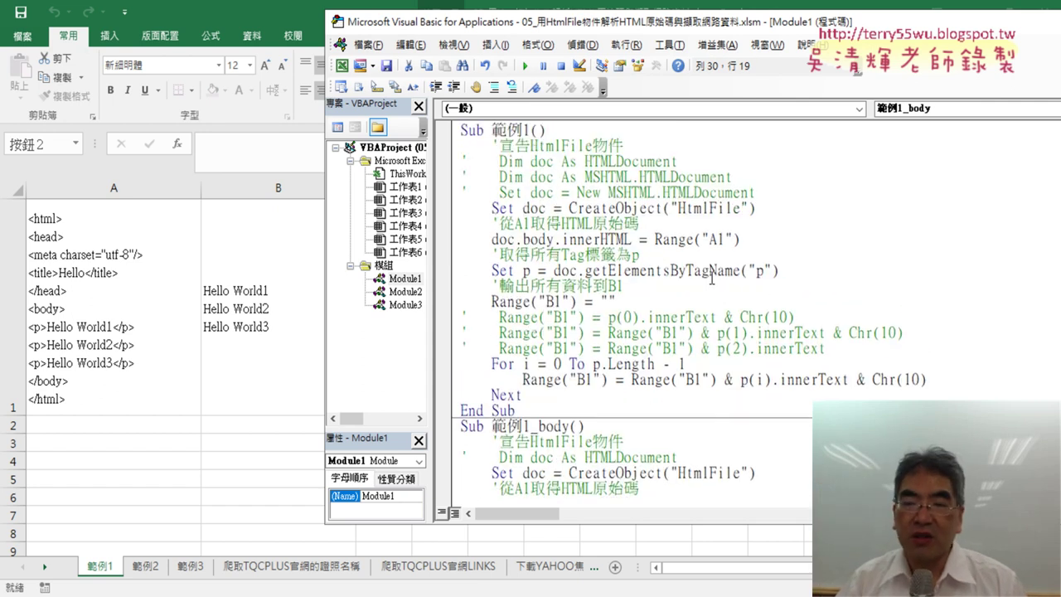
left_click_drag(578, 271, 777, 272)
key("ctrl+c")
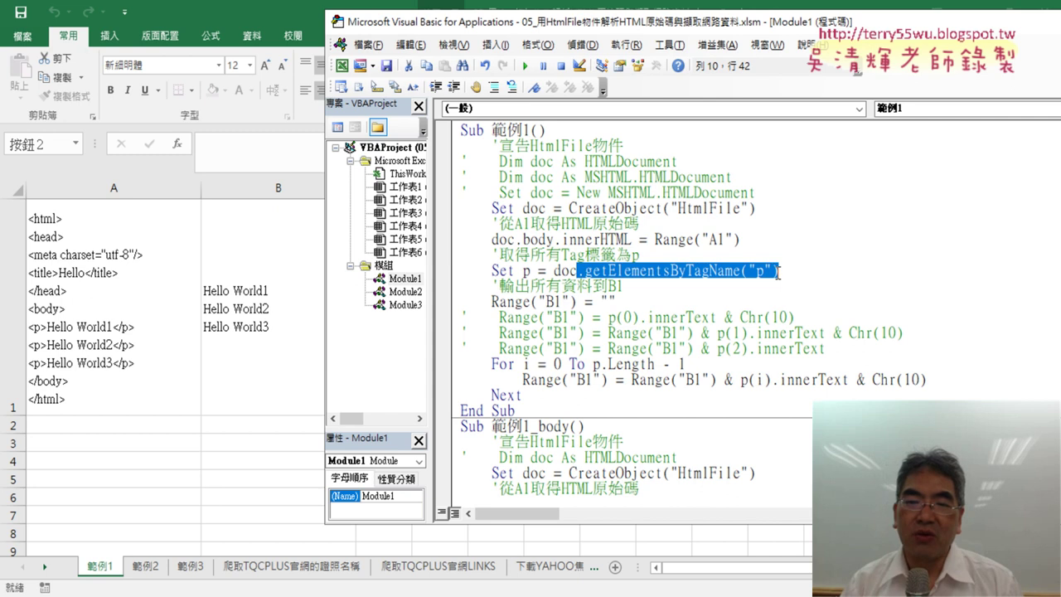
type(".")
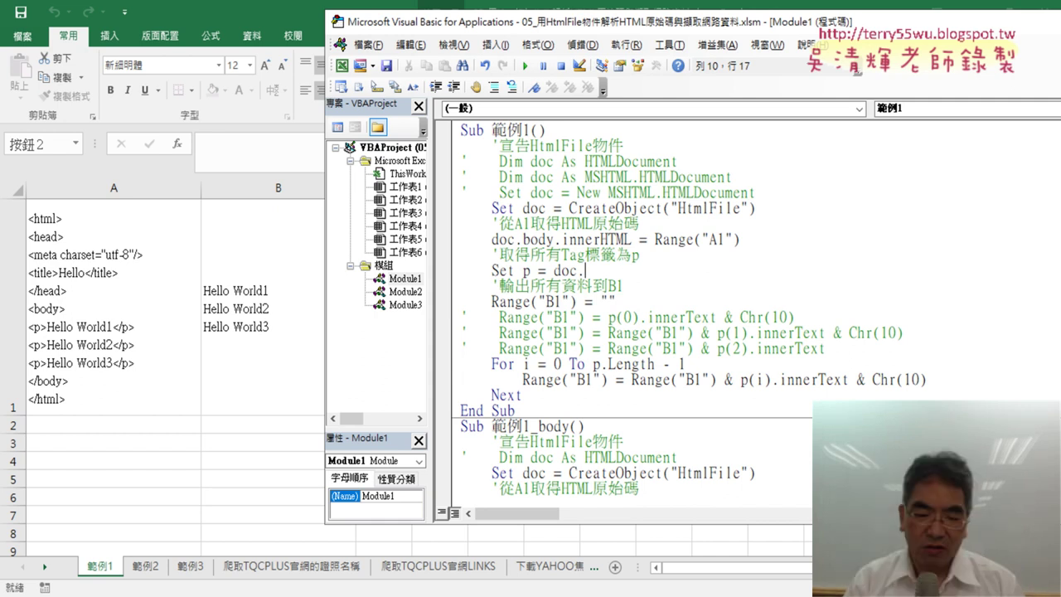
key("ctrl+v")
left_click_drag(577, 270, 777, 273)
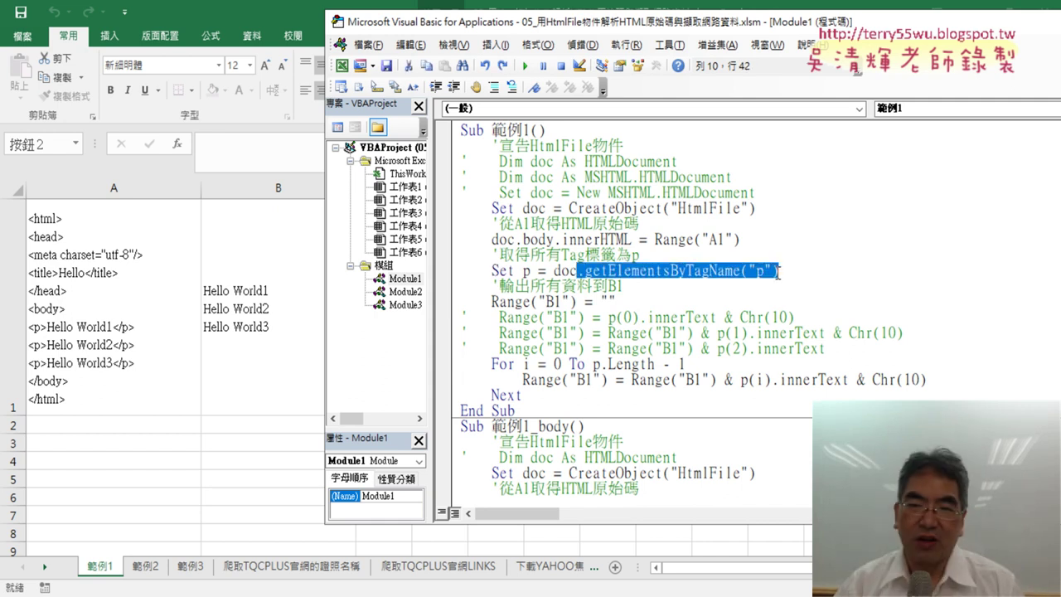
left_click(680, 208)
left_click_drag(680, 208, 744, 208)
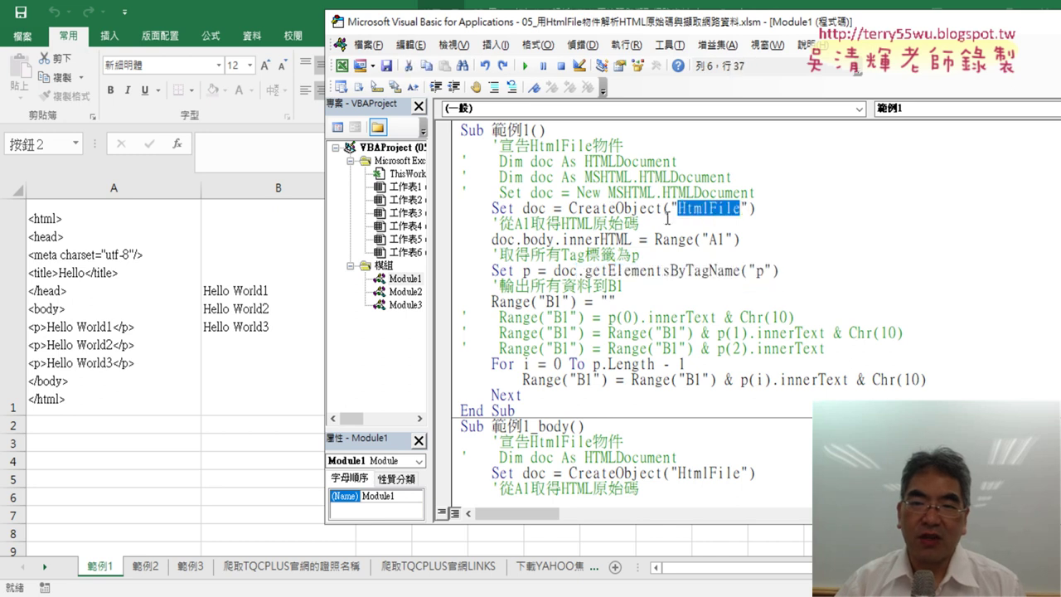
left_click_drag(569, 208, 662, 208)
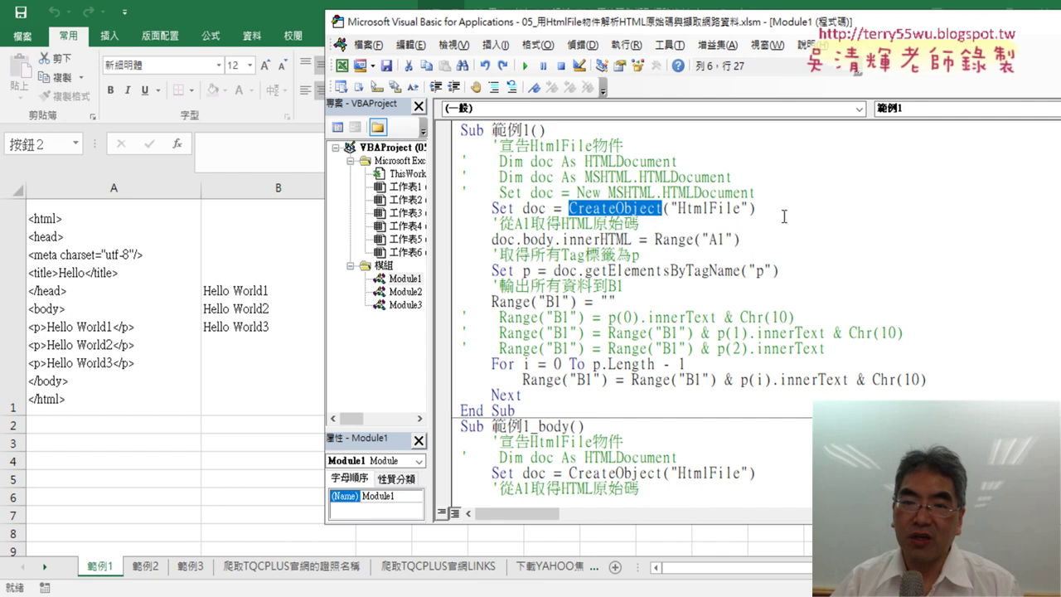
left_click_drag(578, 267, 781, 270)
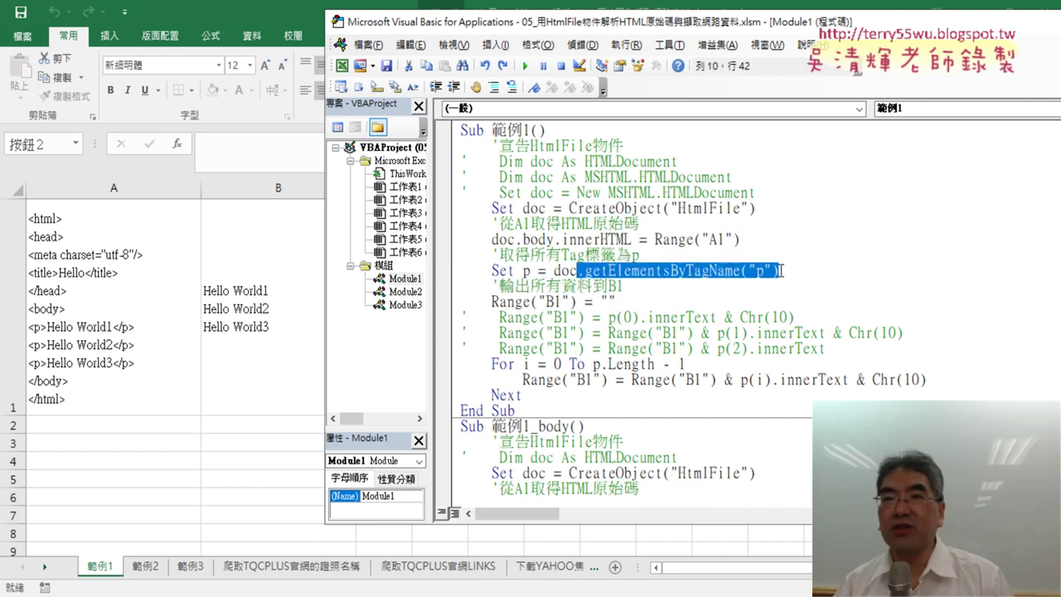
type(".")
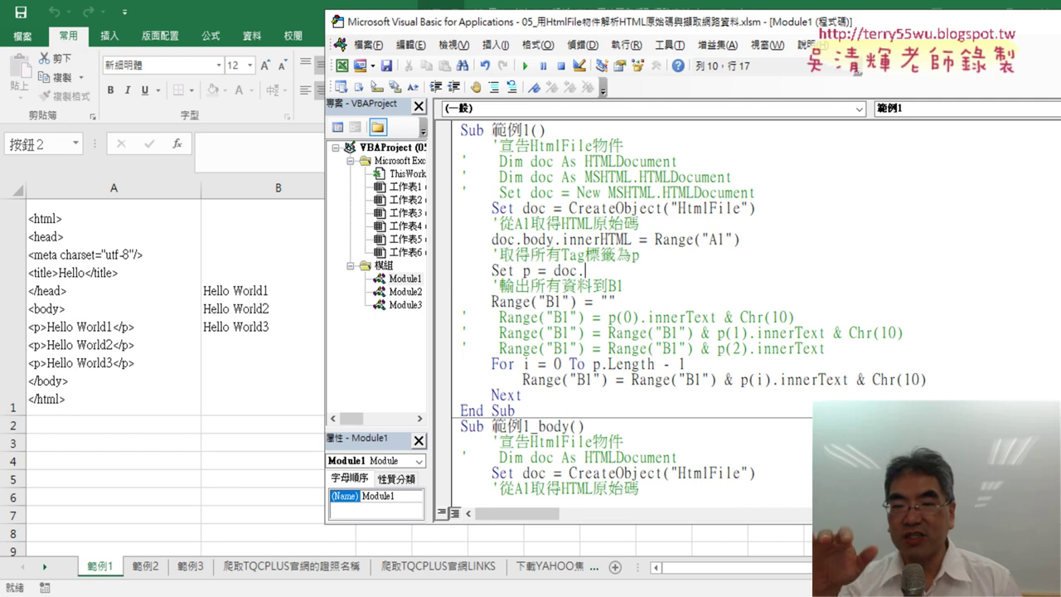
key("ctrl+v")
left_click_drag(578, 270, 780, 270)
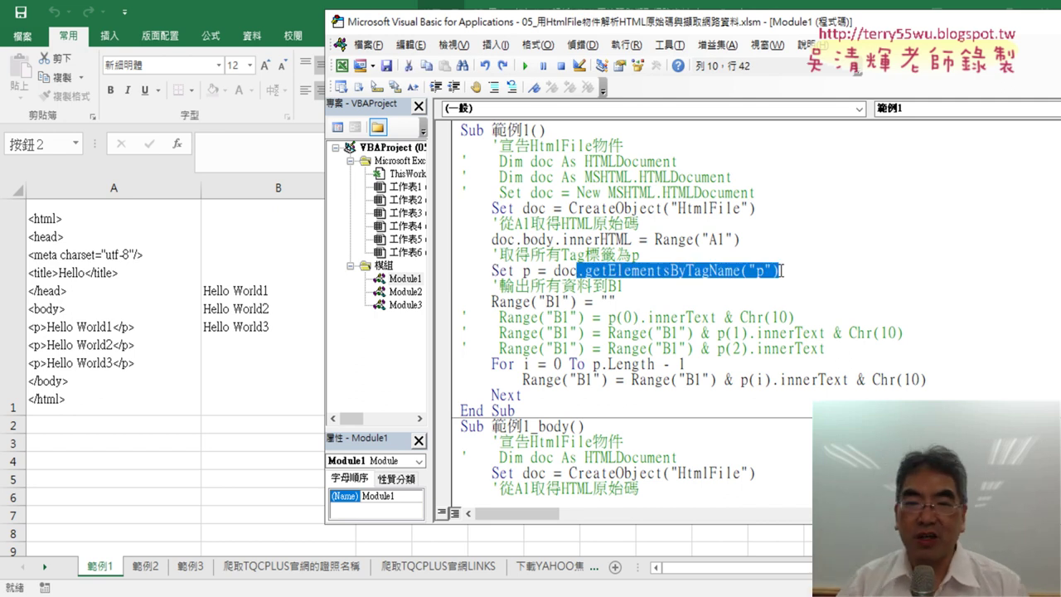
mouse_move(571, 208)
left_mouse_down()
mouse_move(756, 208)
mouse_move(491, 208)
left_mouse_up()
left_click(774, 208)
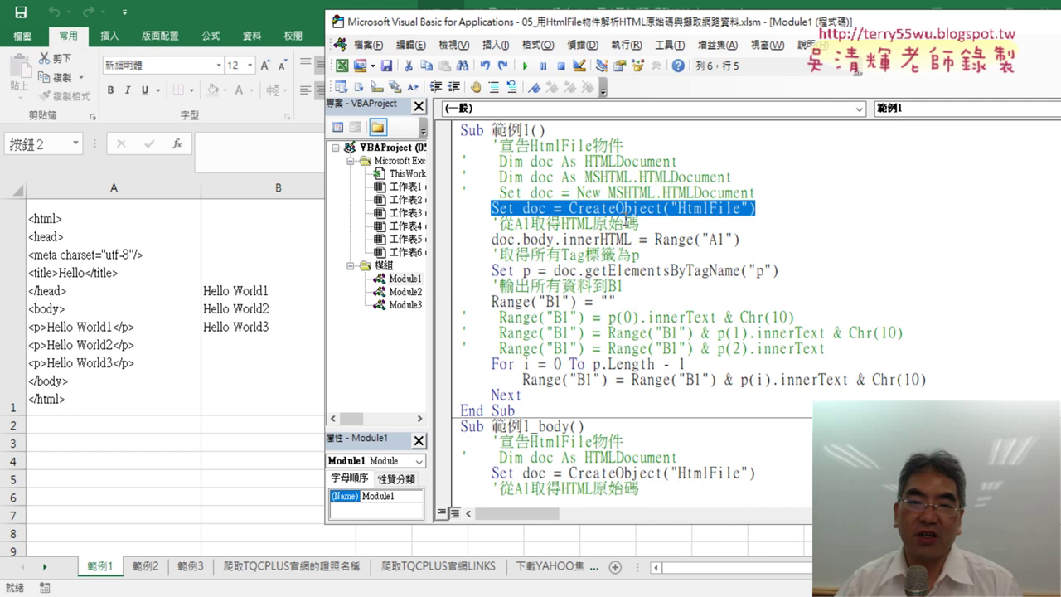
left_click(767, 194)
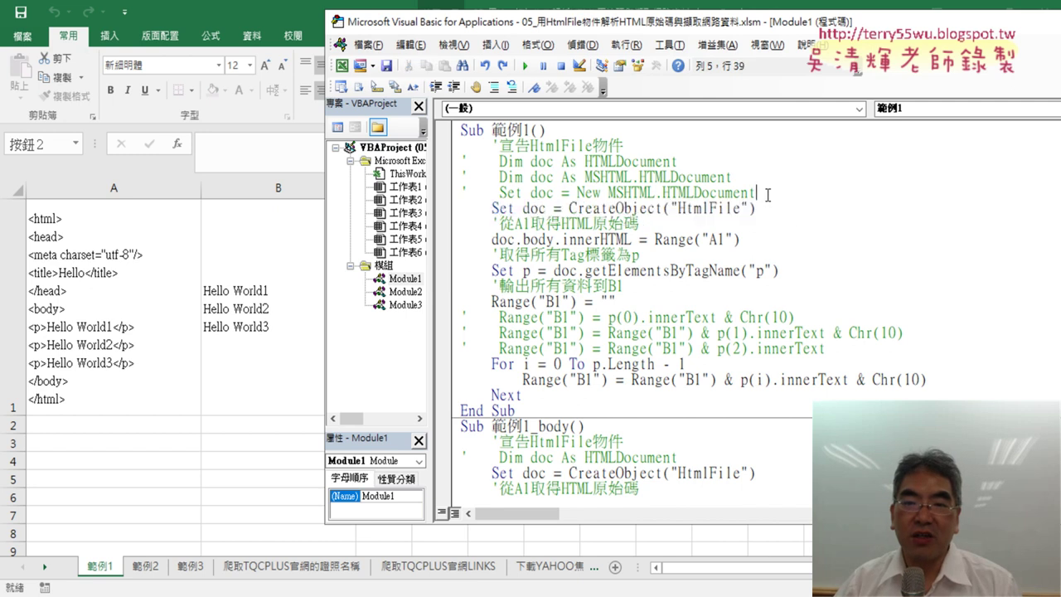
left_click_drag(767, 194, 538, 194)
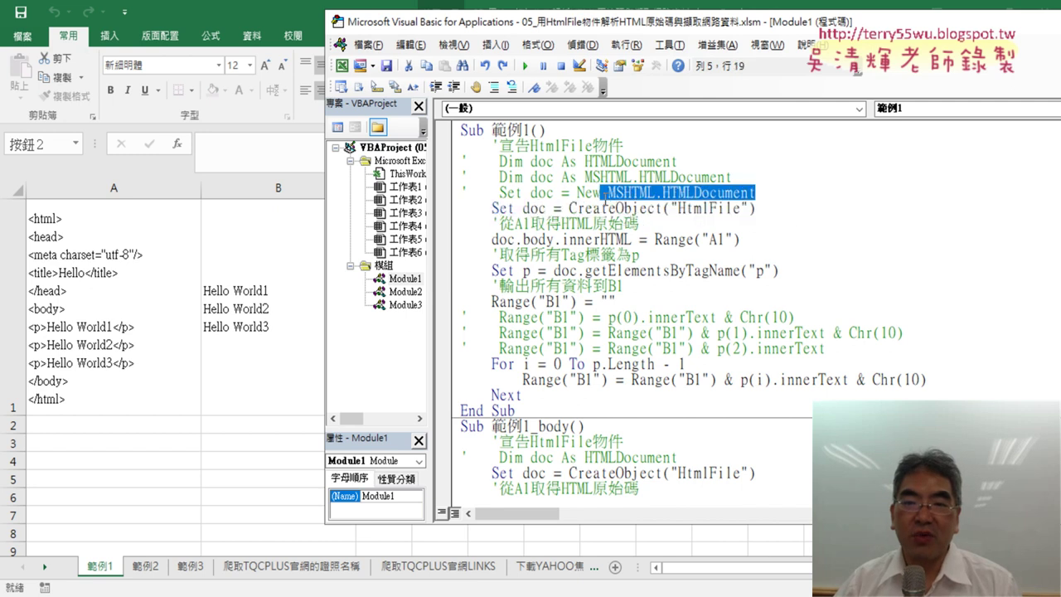
left_click(493, 209)
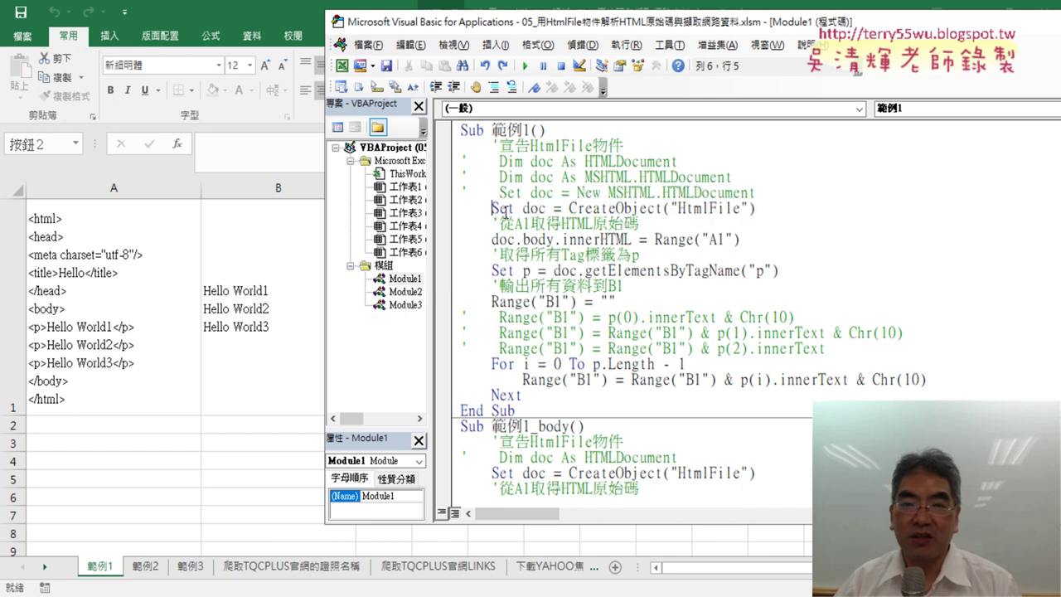
Step: Comment out the CreateObject("HtmlFile") line and uncomment the Dim doc / Set doc = New lines
left_click(495, 88)
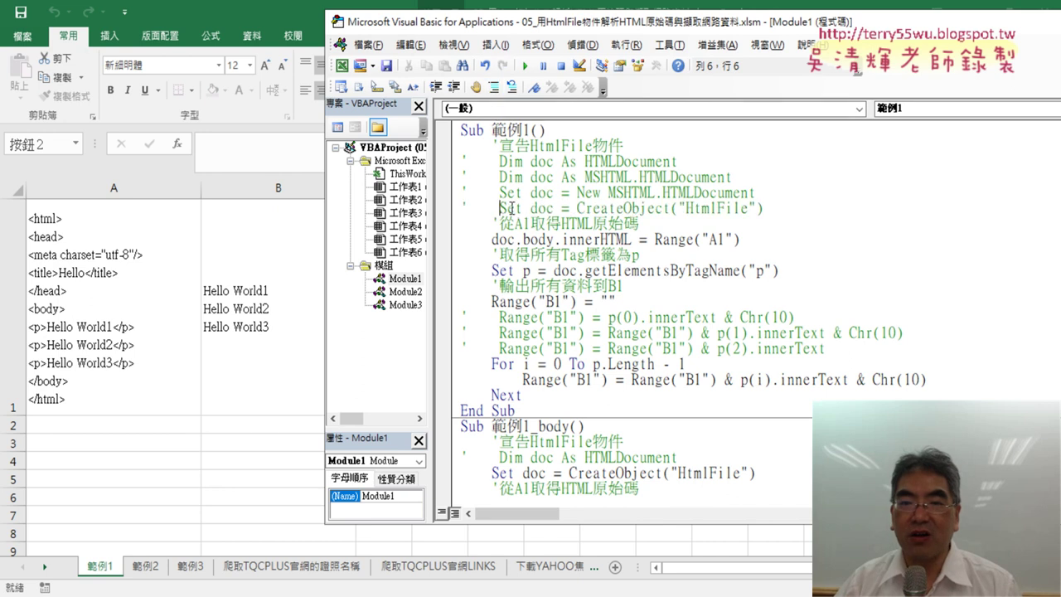
mouse_move(502, 207)
left_mouse_down()
mouse_move(769, 207)
mouse_move(455, 177)
left_mouse_up()
left_click(768, 197)
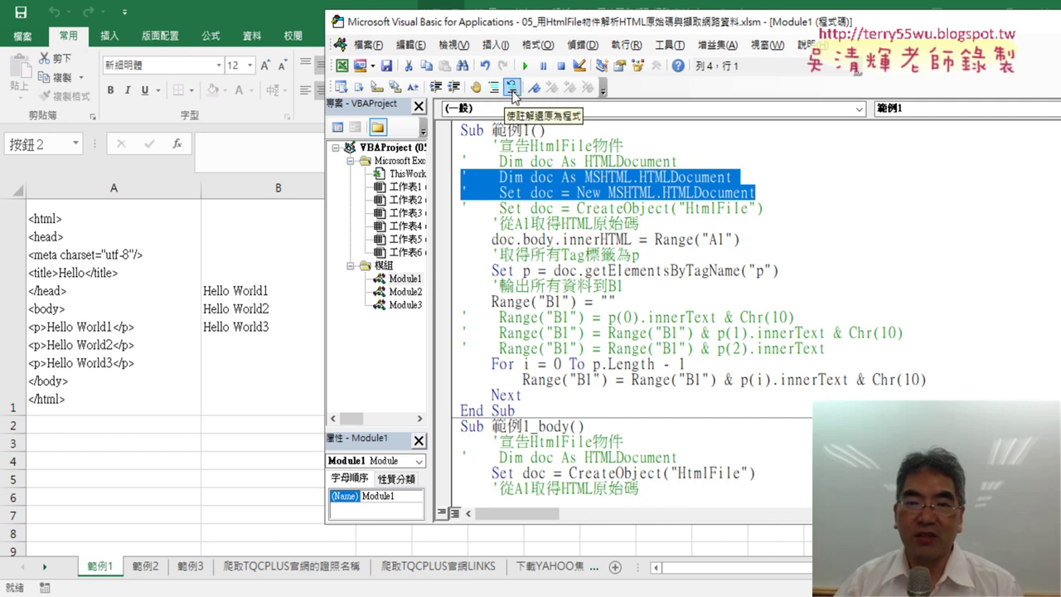
left_click(511, 86)
left_click(562, 193)
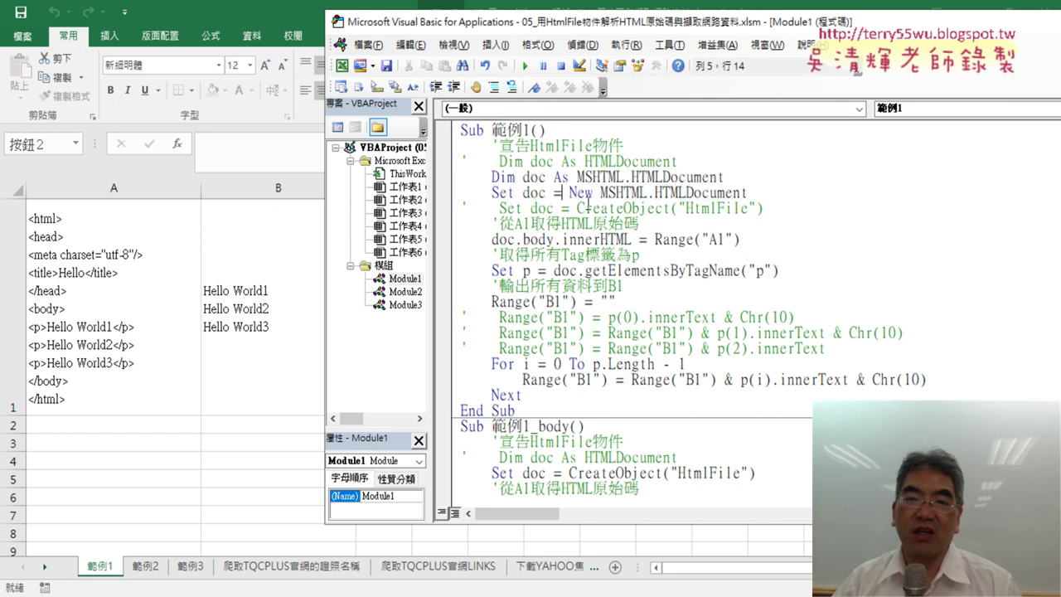
Step: Highlight Dim, doc, MSHTML.HTMLDocument and New in the early-bound declaration lines
double_click(494, 176)
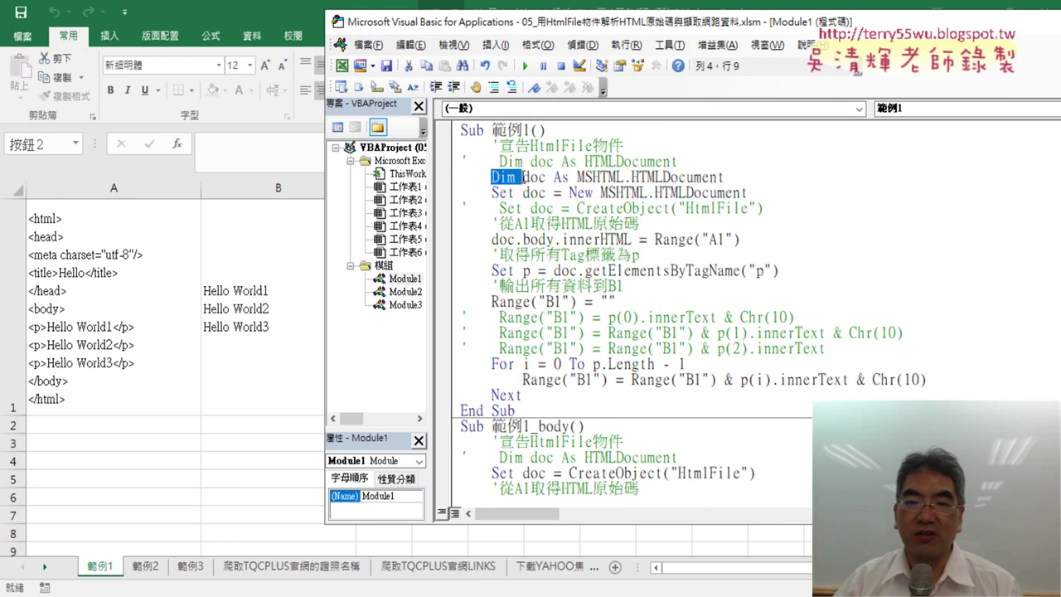
left_click_drag(548, 177, 521, 177)
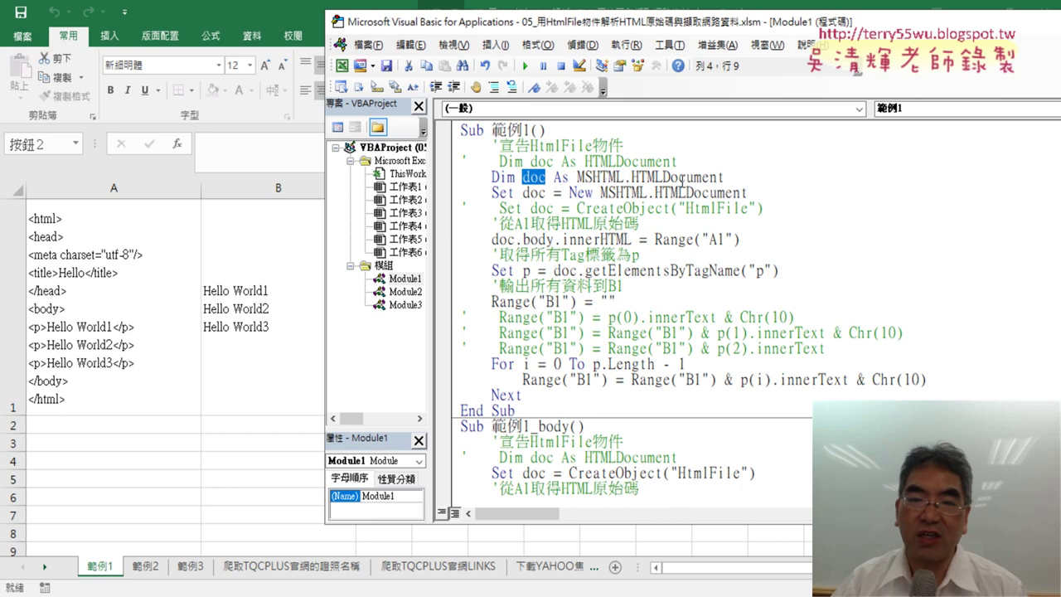
left_click_drag(724, 177, 577, 176)
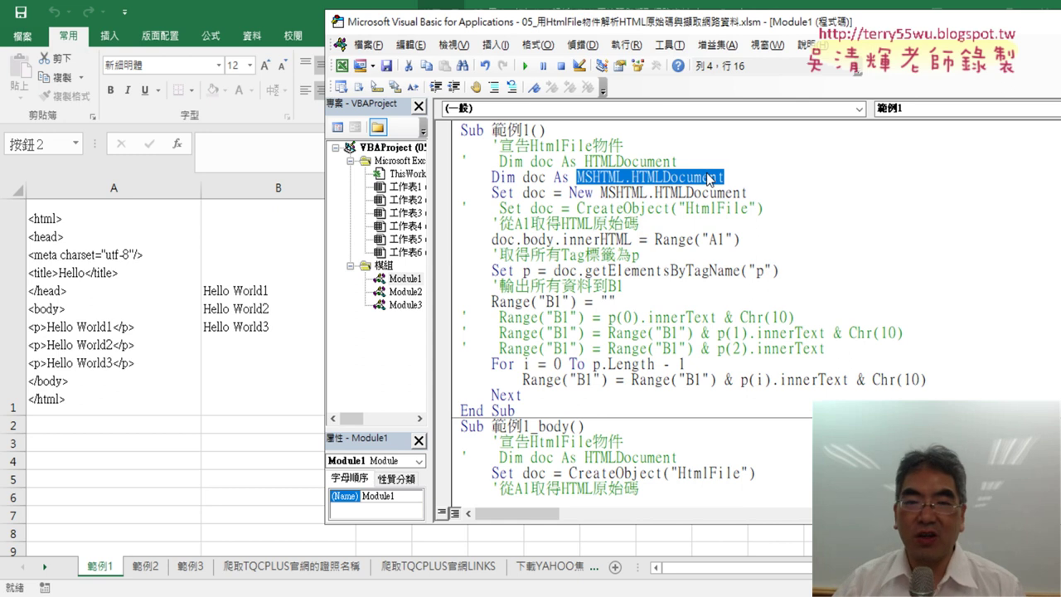
left_click(507, 177)
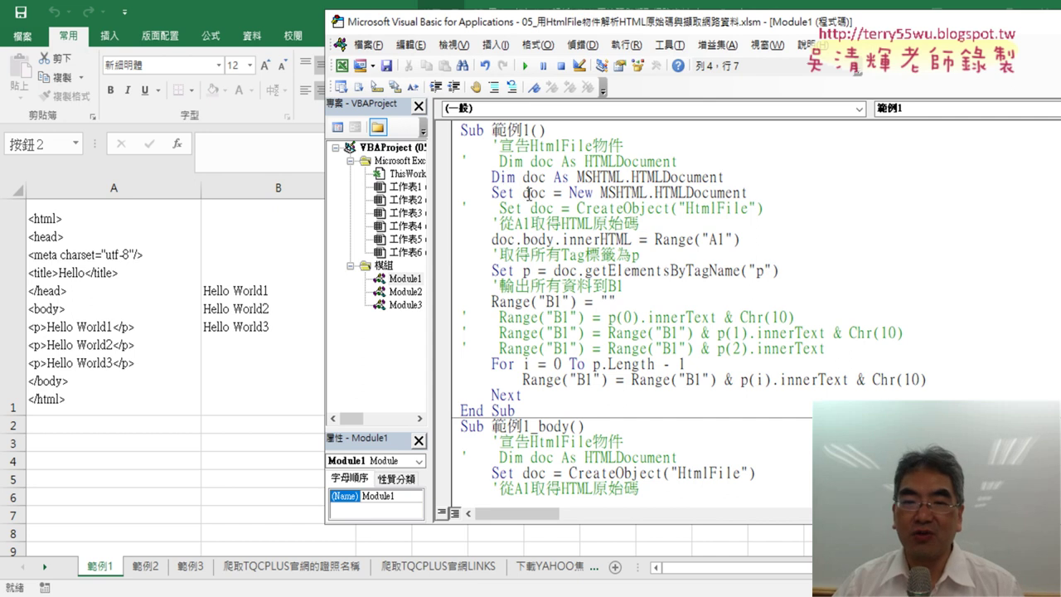
left_click(530, 193)
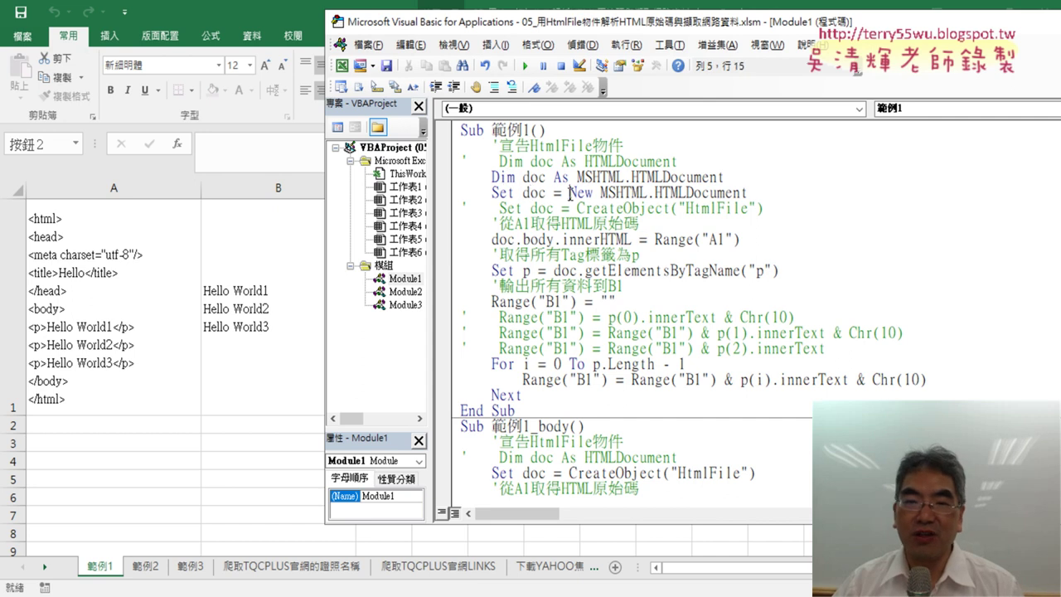
left_click_drag(569, 192, 594, 193)
left_click_drag(747, 193, 431, 179)
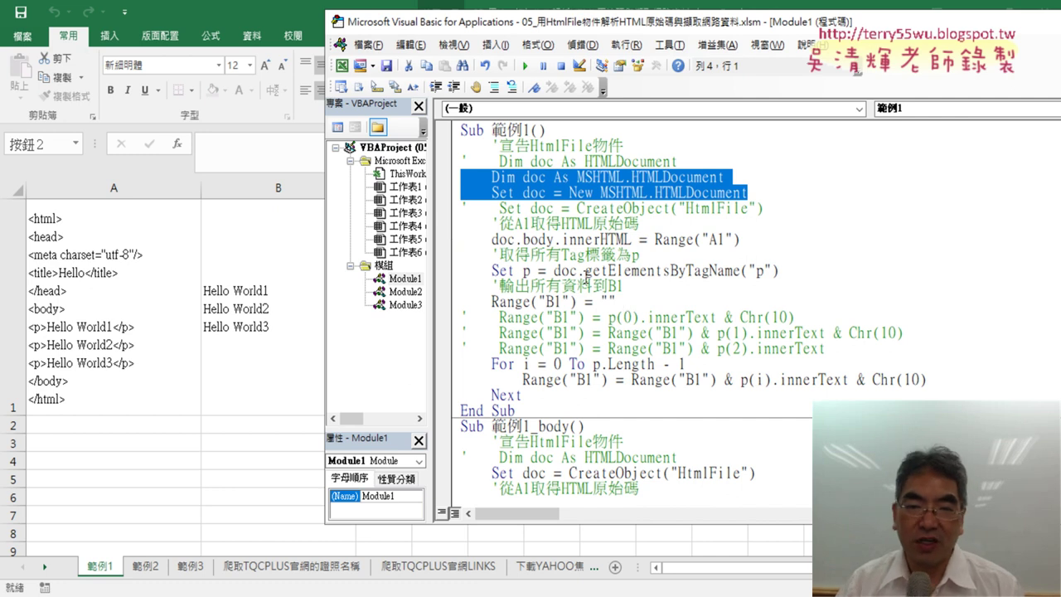
Step: Retype the Set p call as doc.getElementsByTagName("p") using the IntelliSense member list
left_click_drag(578, 273, 803, 271)
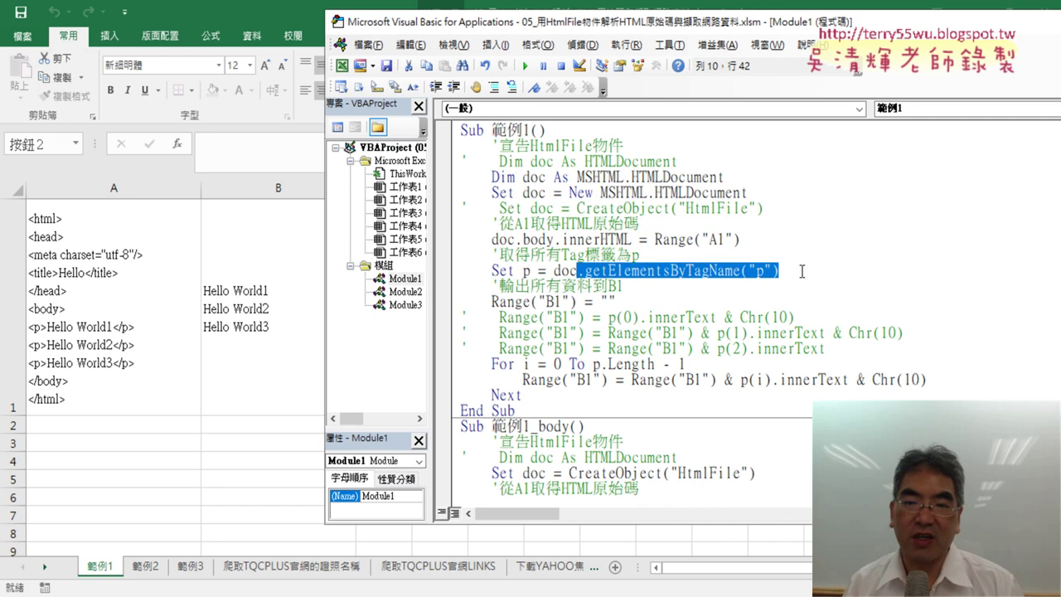
type(".")
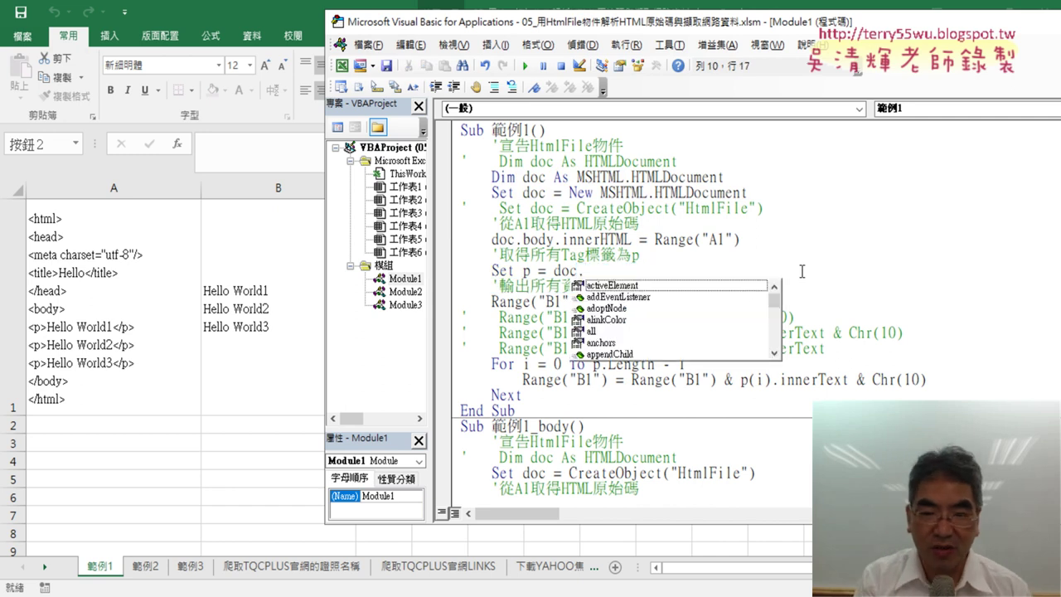
type("get")
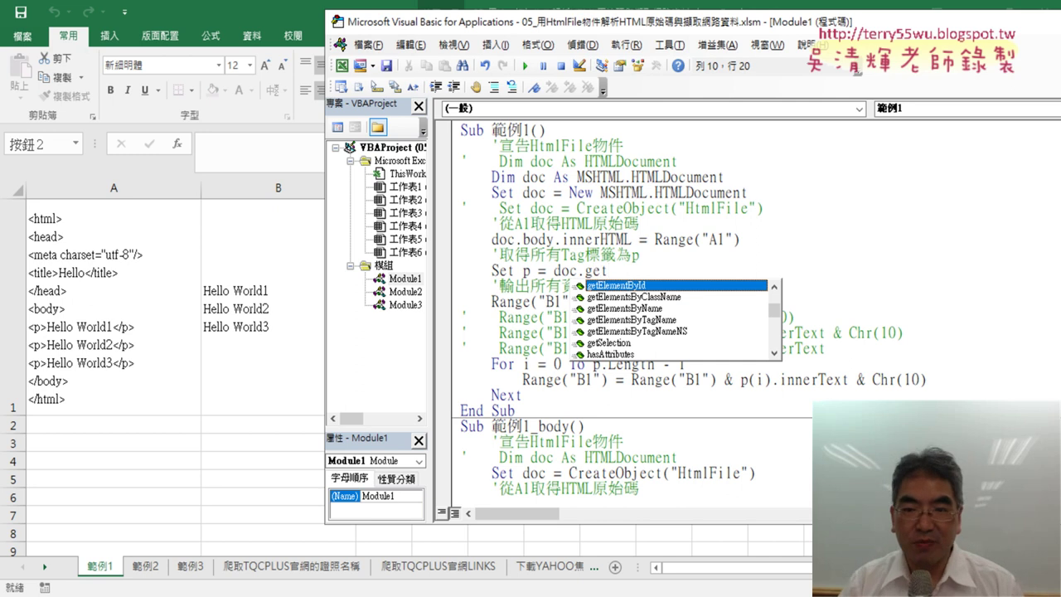
key("Down")
key("Down")
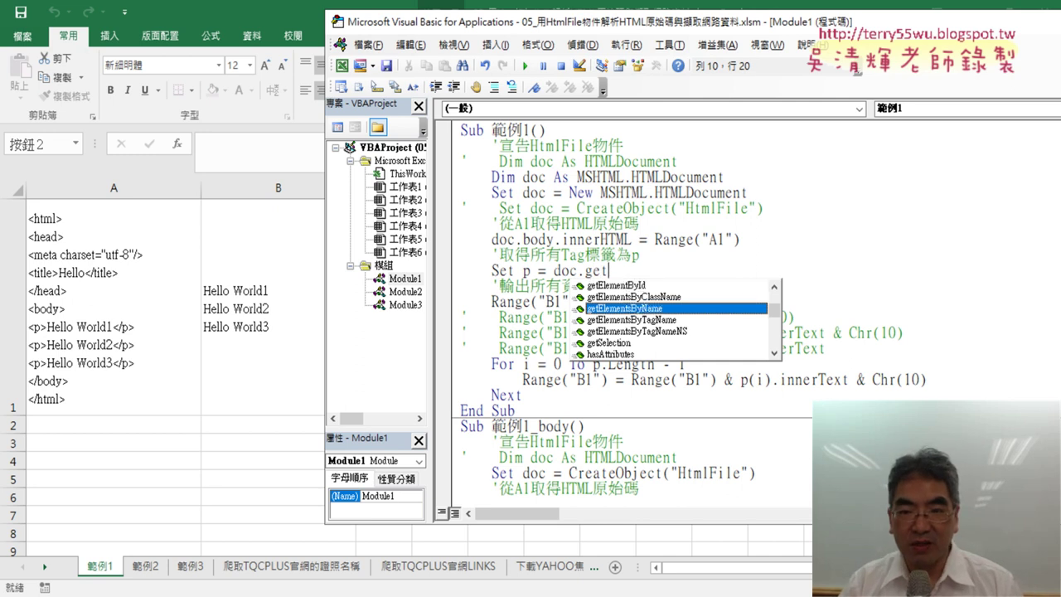
key("Down")
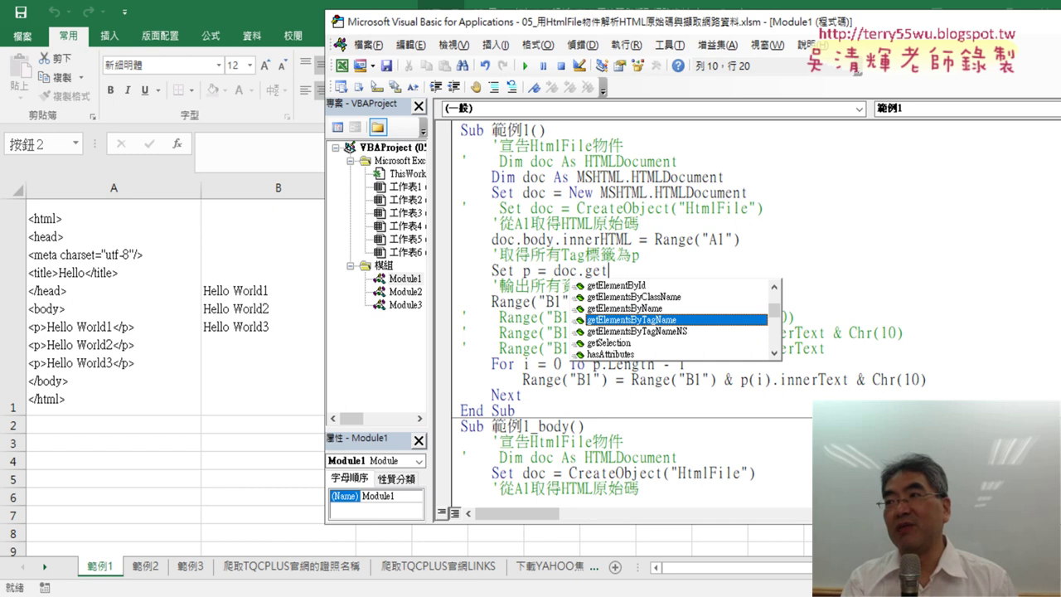
key("Up")
key("Up")
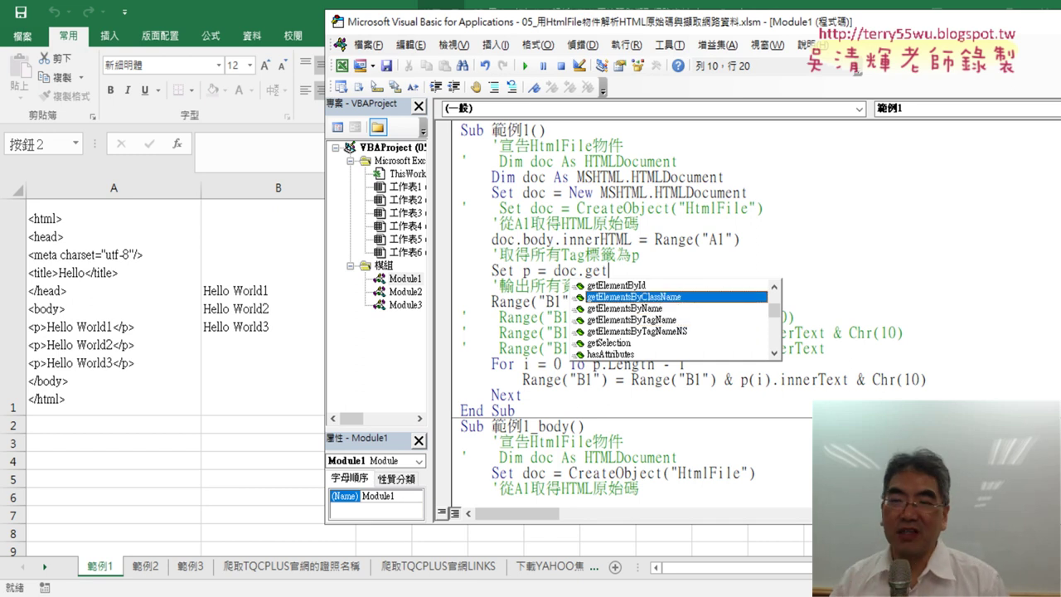
key("Up")
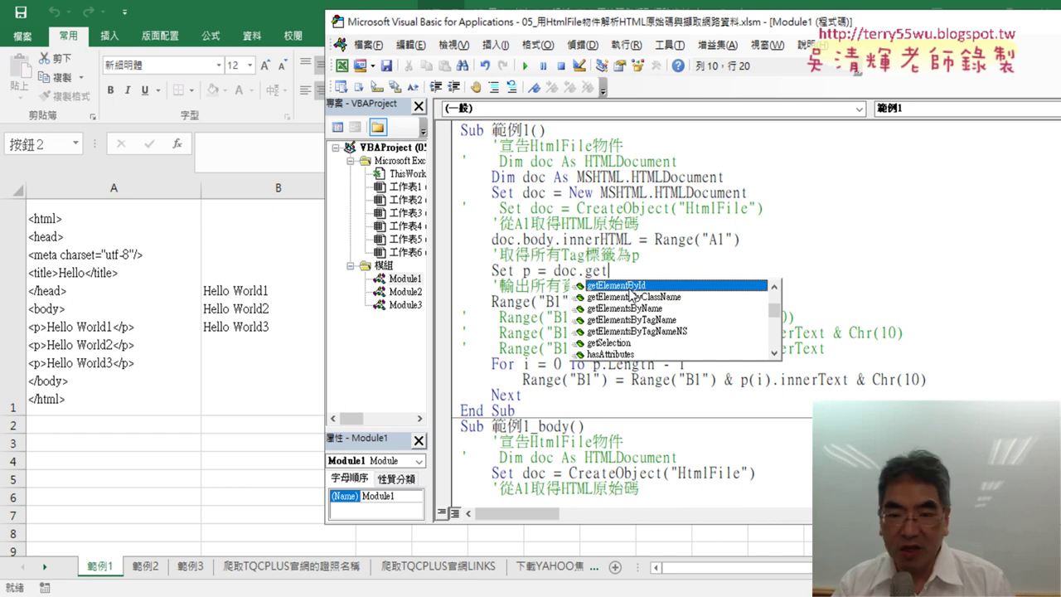
key("Down")
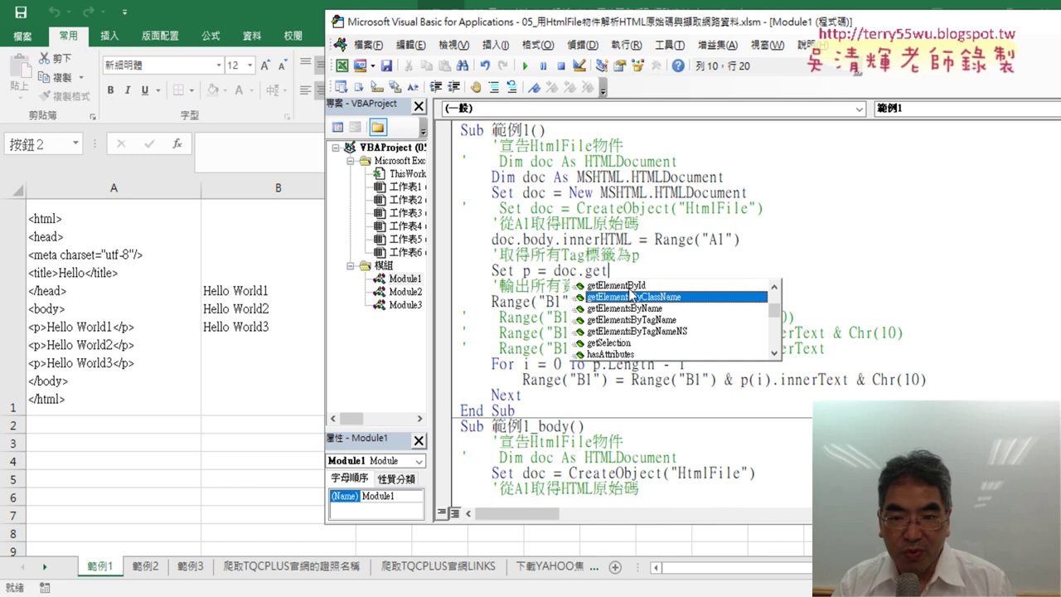
key("Down")
key("Down")
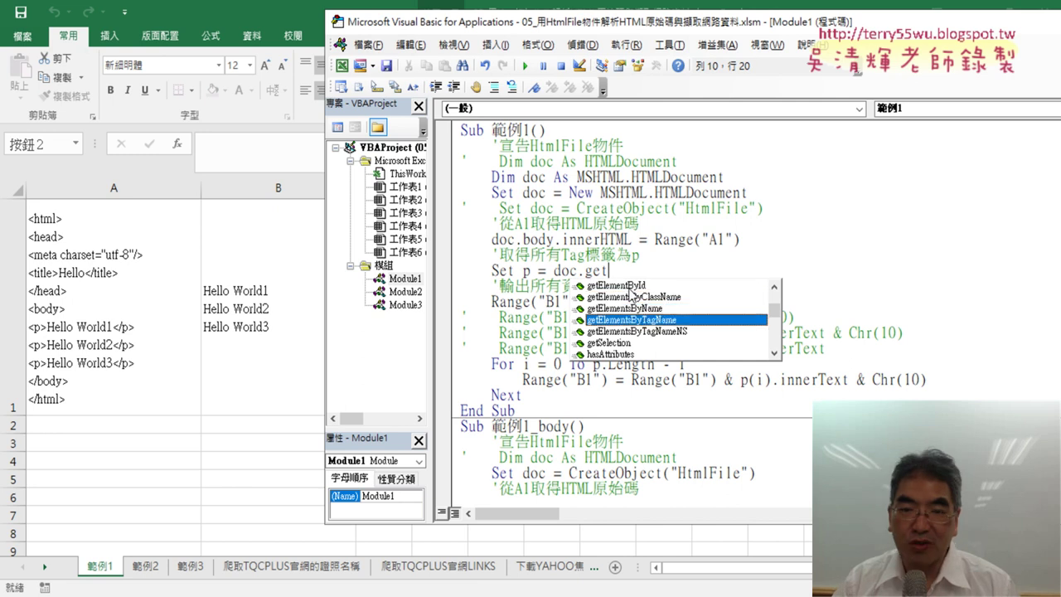
double_click(639, 319)
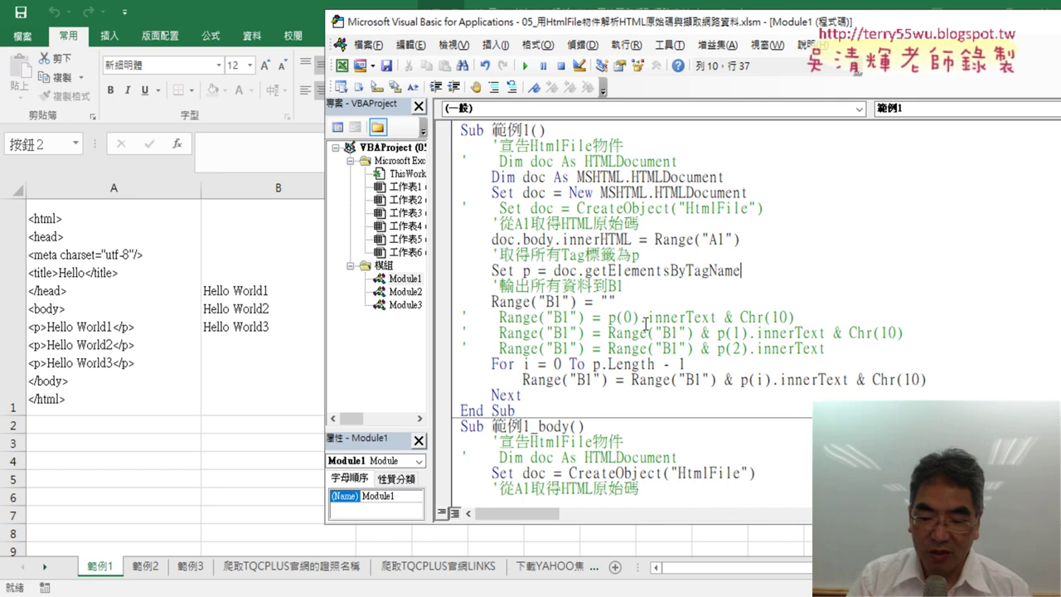
type("(")
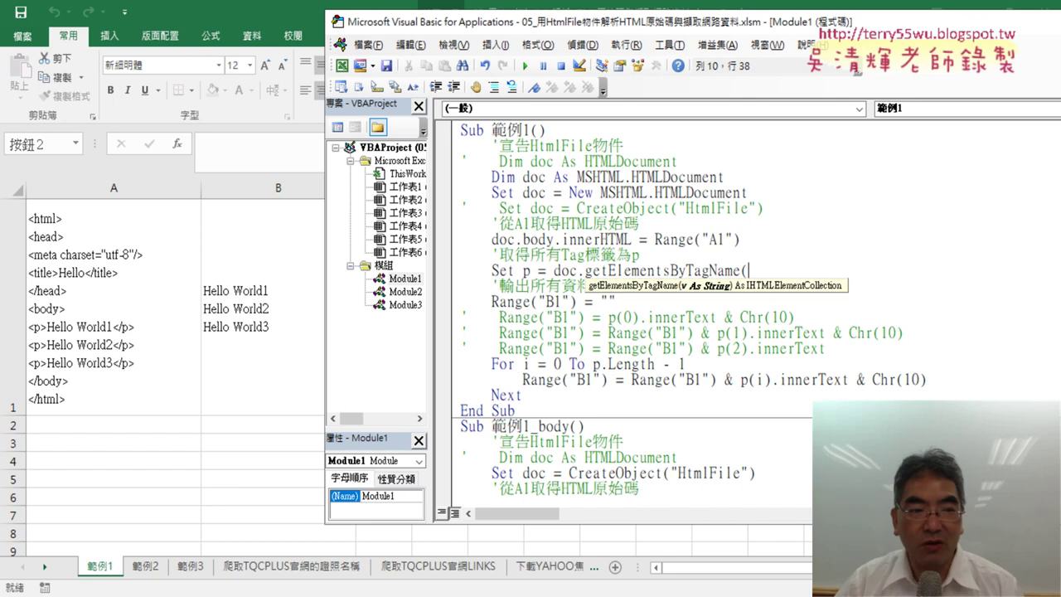
type("\"")
type("p")
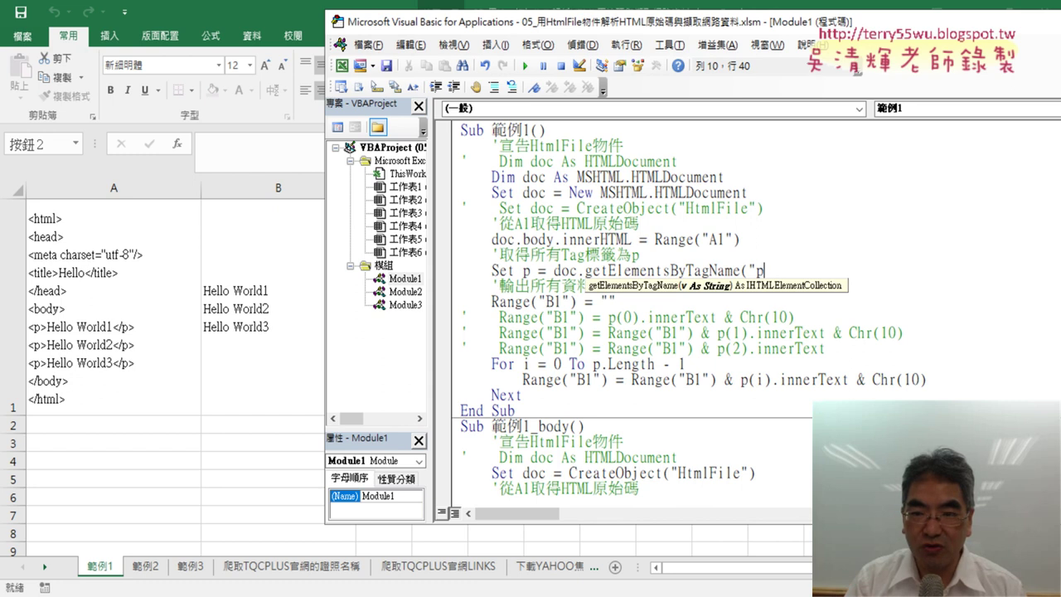
type("\")")
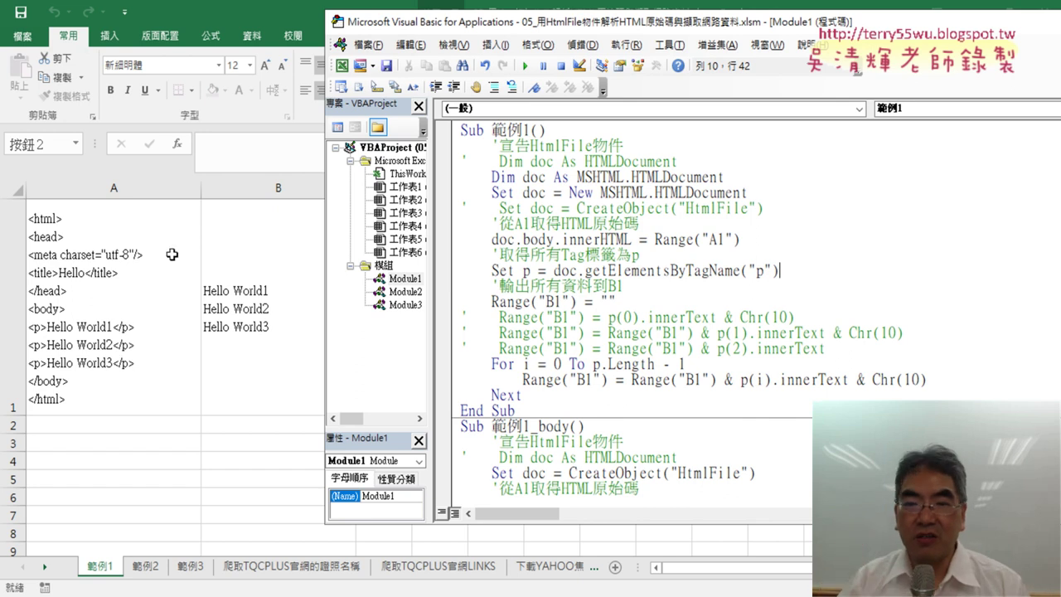
Step: Check Microsoft HTML Object Library in Tools > References, then close the dialog with OK
left_click_drag(764, 208, 463, 214)
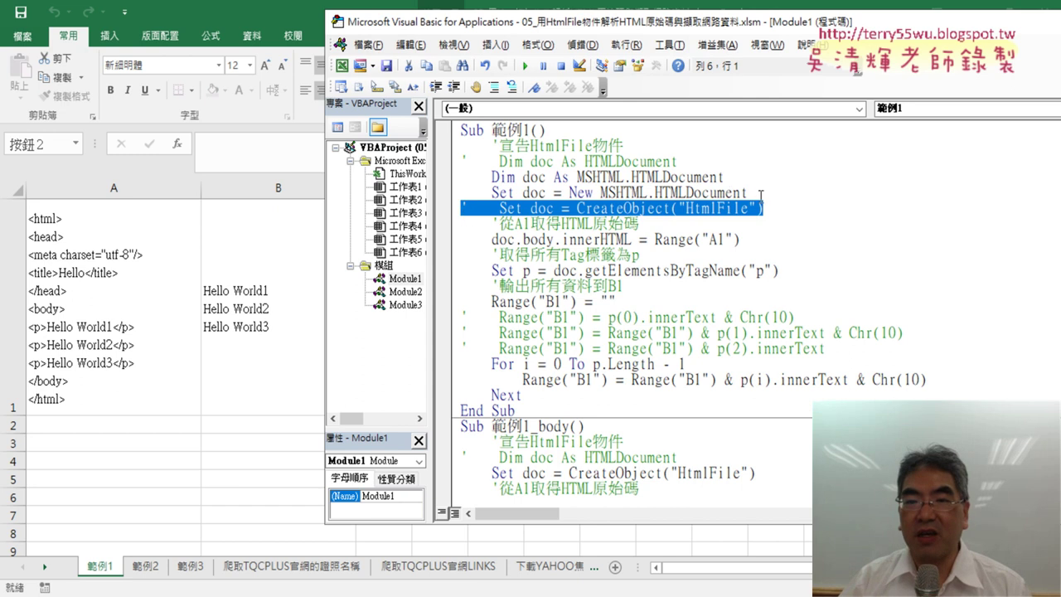
left_click_drag(759, 194, 460, 192)
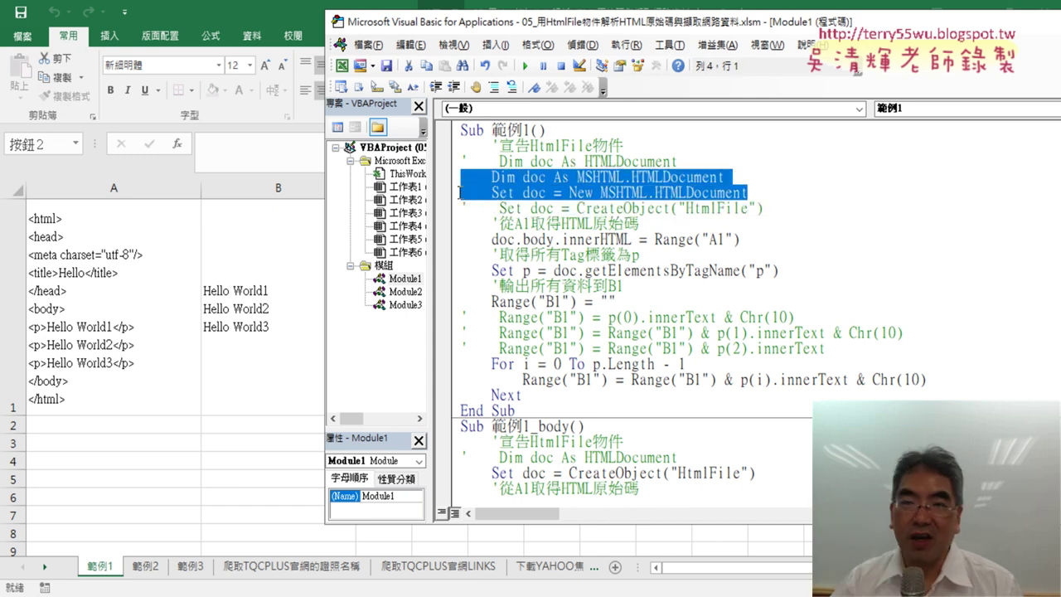
left_click(684, 48)
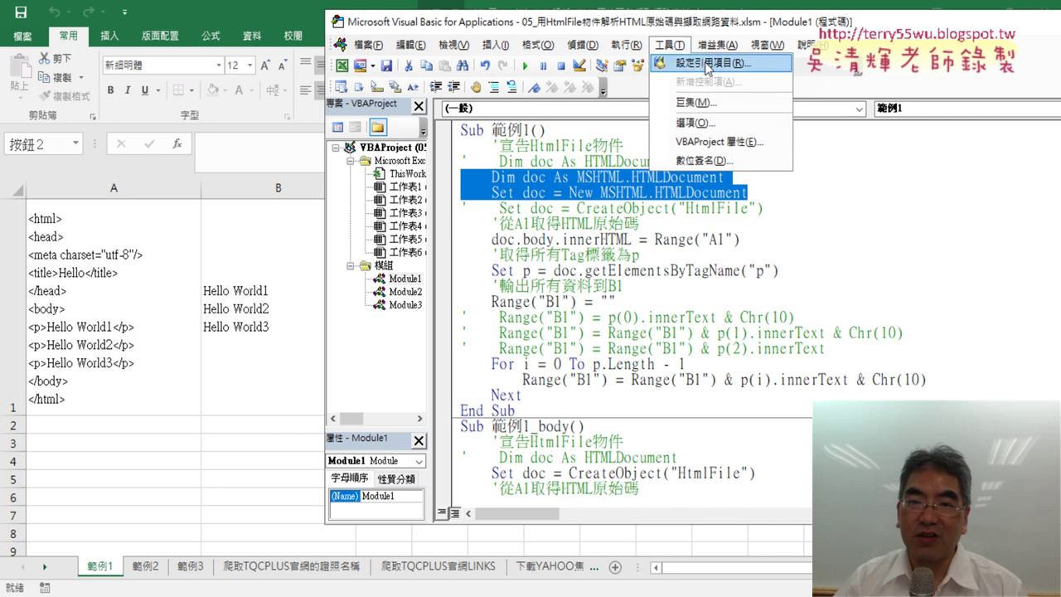
left_click(708, 64)
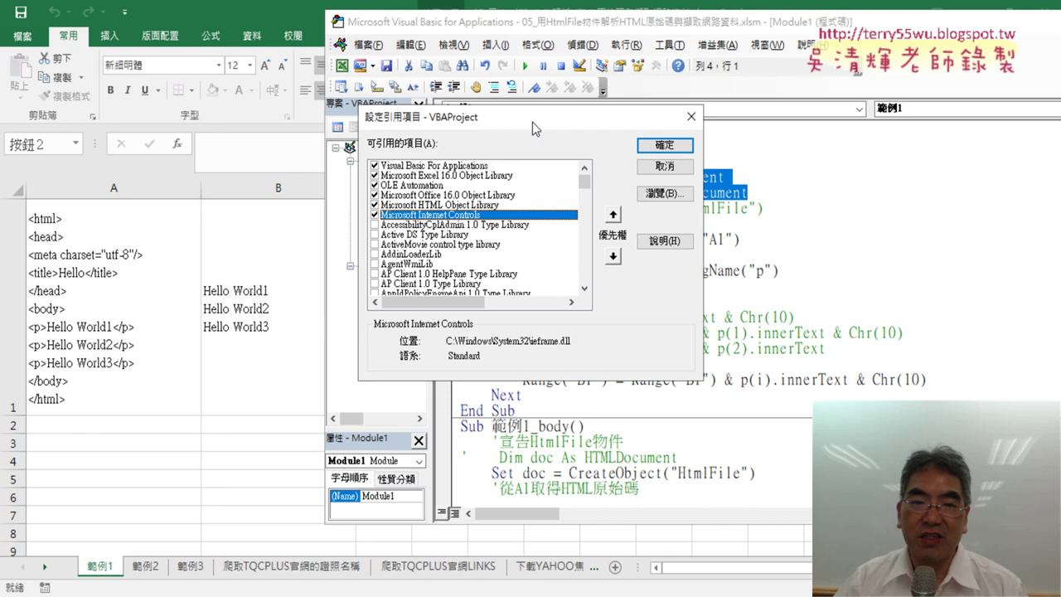
left_click_drag(532, 122, 806, 122)
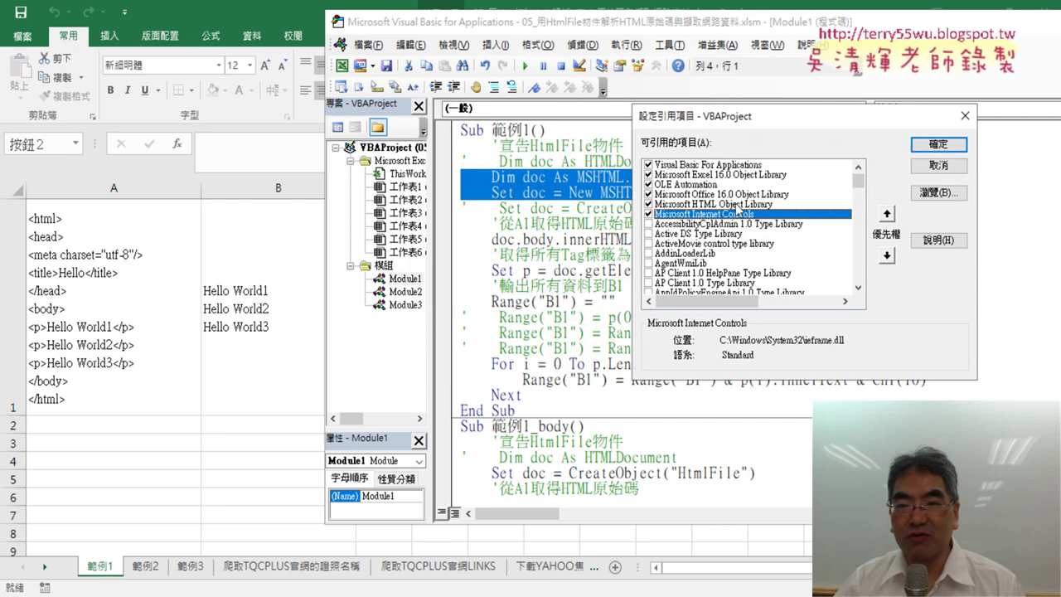
left_click(696, 204)
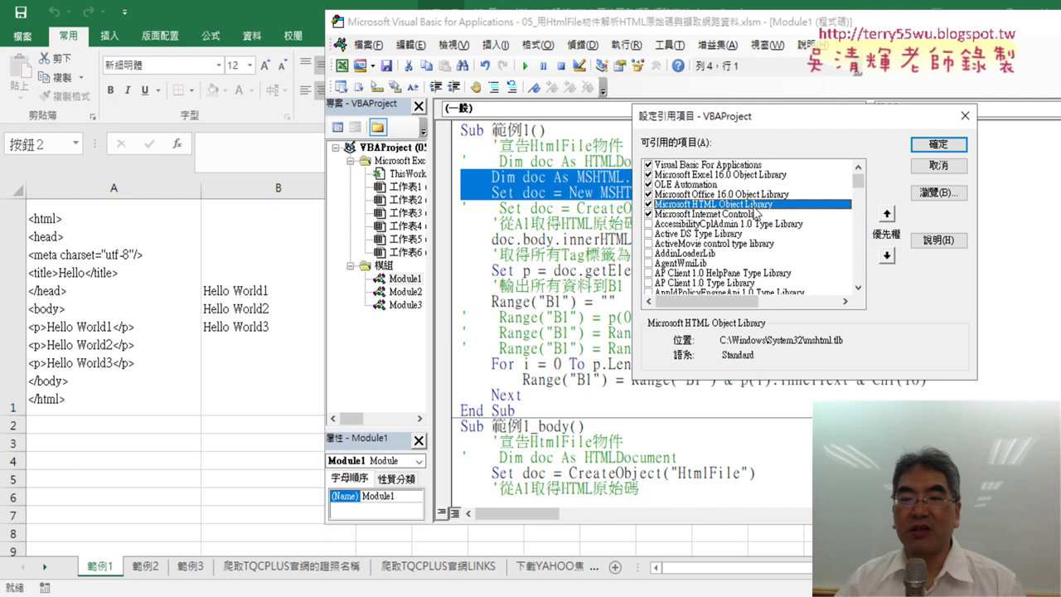
left_click_drag(769, 117, 675, 224)
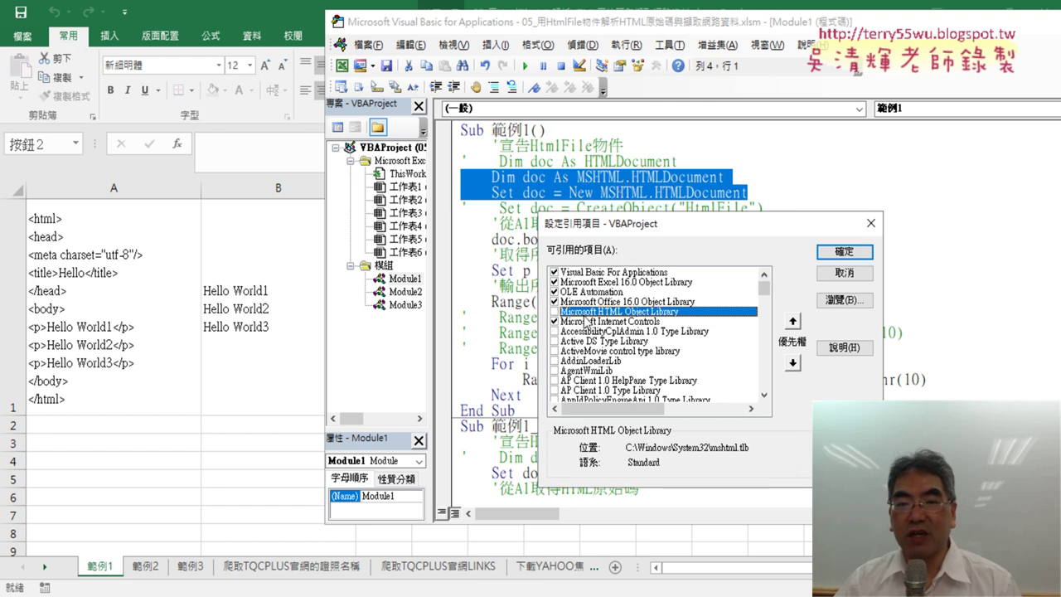
left_click(844, 251)
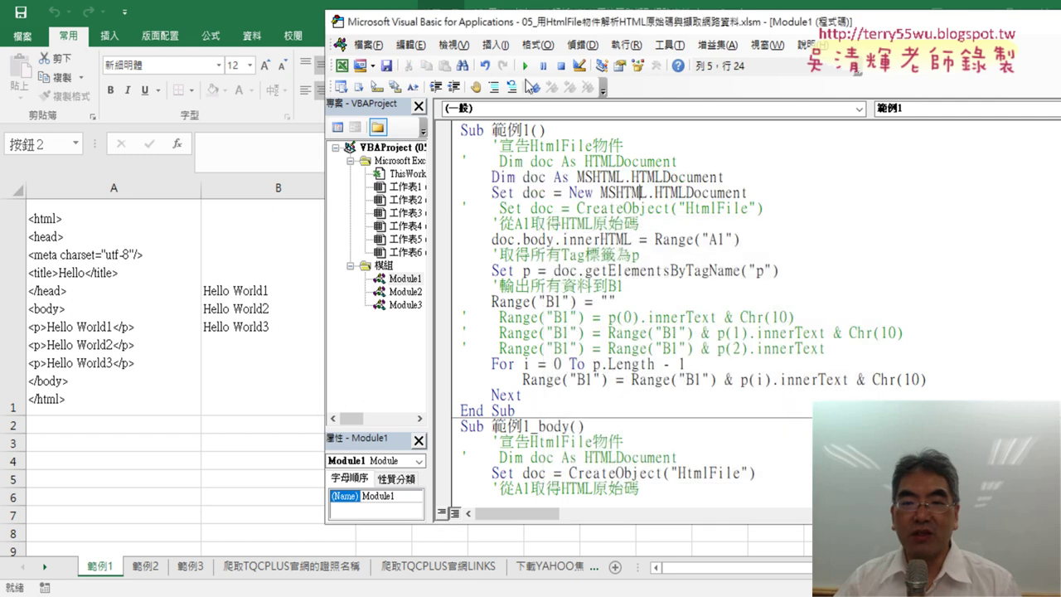
Step: Run 範例1, dismiss the user-defined type error, then test the doc. member list and undo
left_click(525, 66)
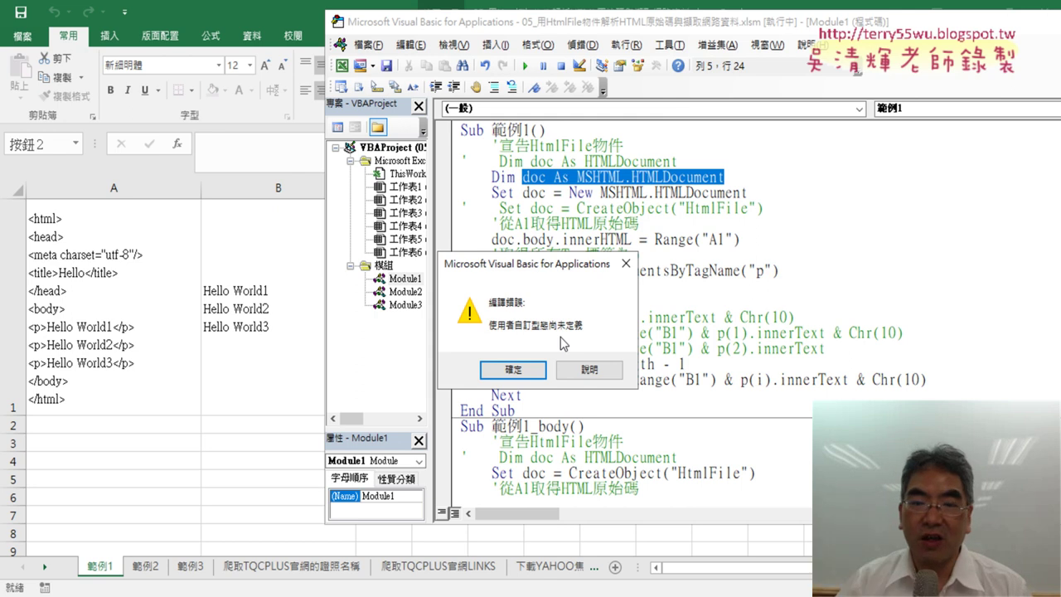
left_click(537, 373)
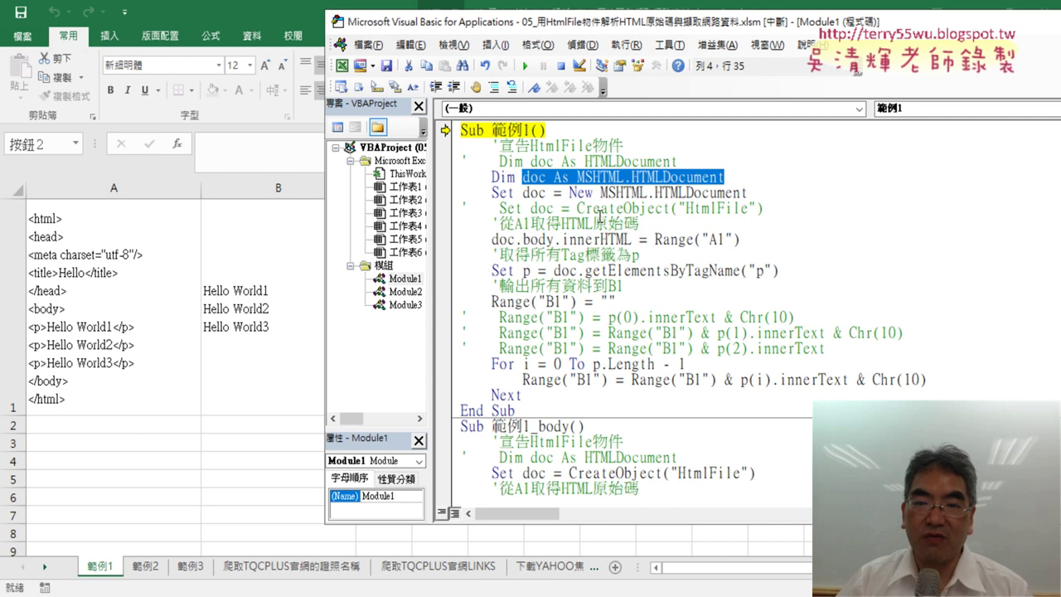
left_click_drag(779, 270, 578, 271)
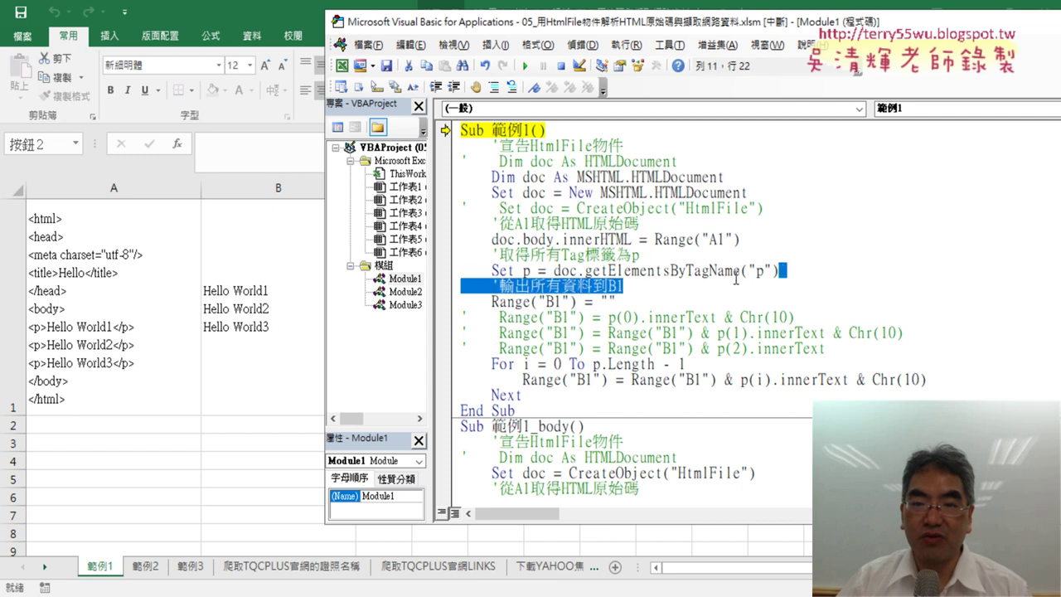
type(".")
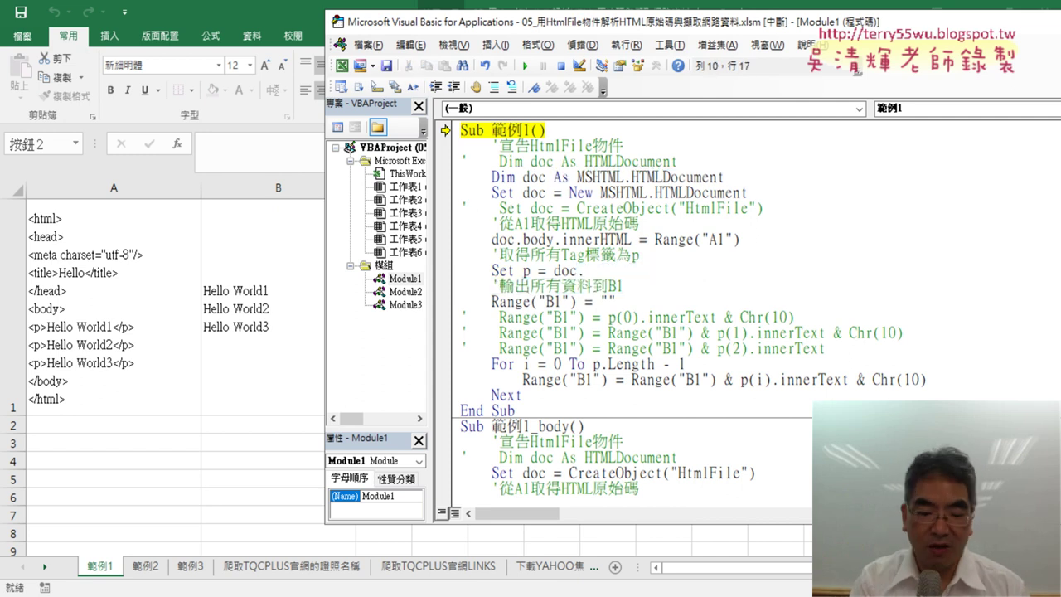
key("ctrl+z")
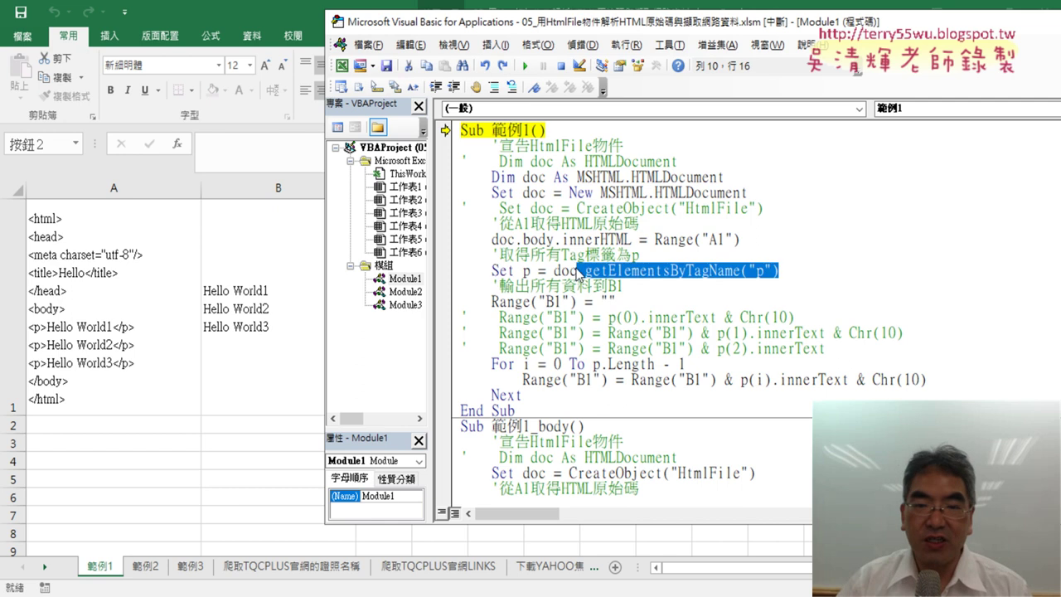
Step: Select the Dim doc and Set doc = New lines, then switch to the Google Docs notes
double_click(464, 208)
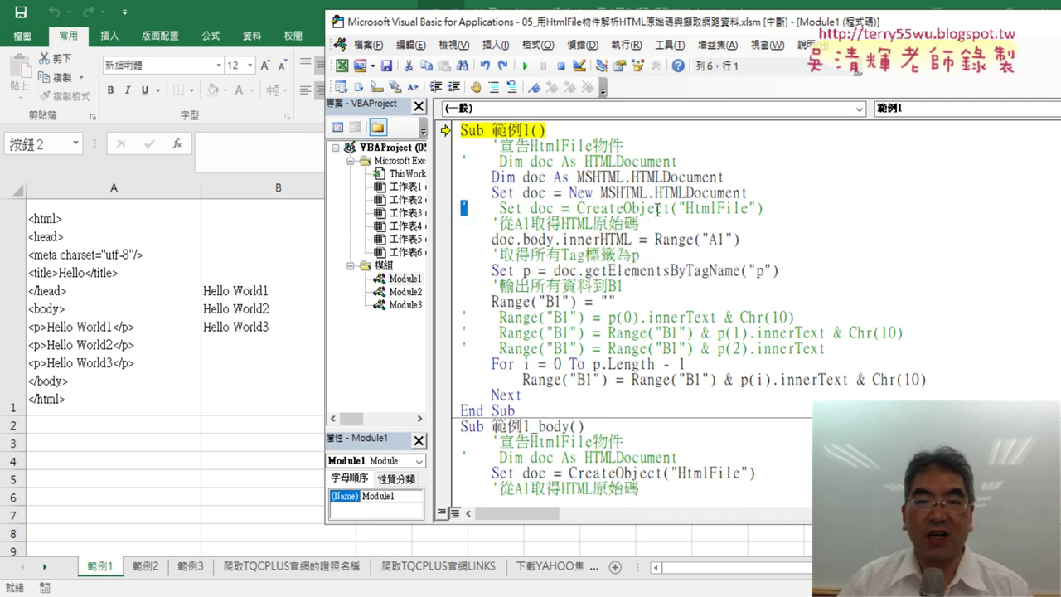
left_click_drag(749, 192, 448, 181)
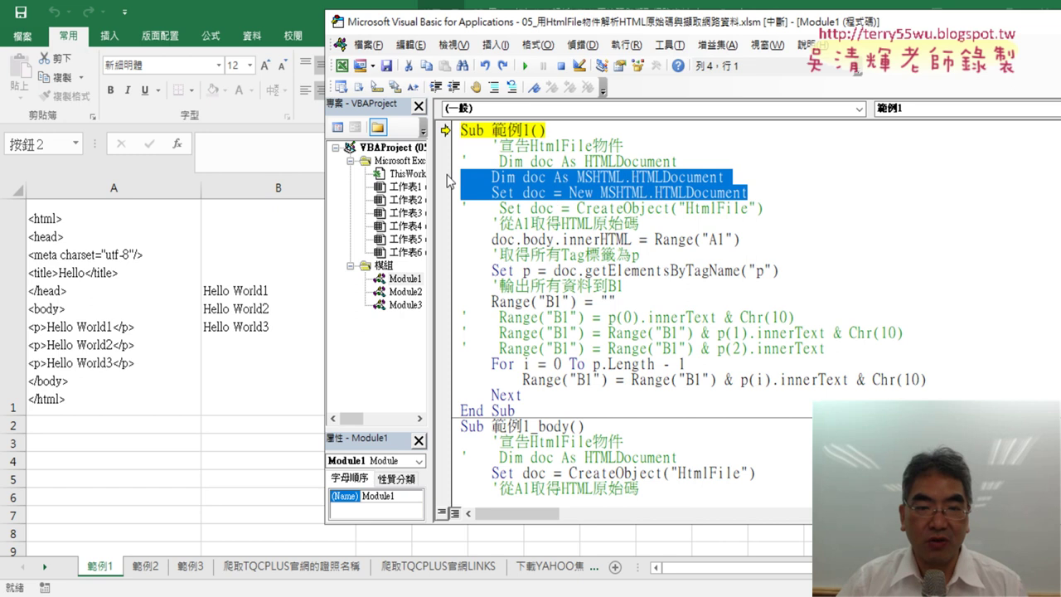
key("alt+Tab")
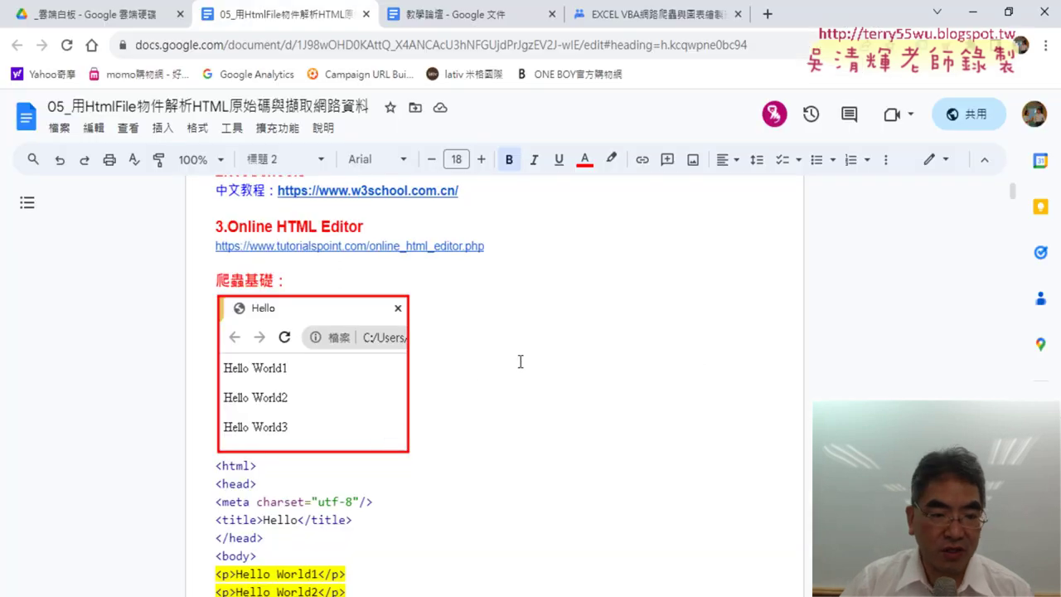
Step: Scroll the notes to the Early Binding section and highlight 預先連結函式庫 and Early Binding
scroll(571, 321, "down", 5)
scroll(570, 322, "down", 5)
scroll(570, 322, "down", 5)
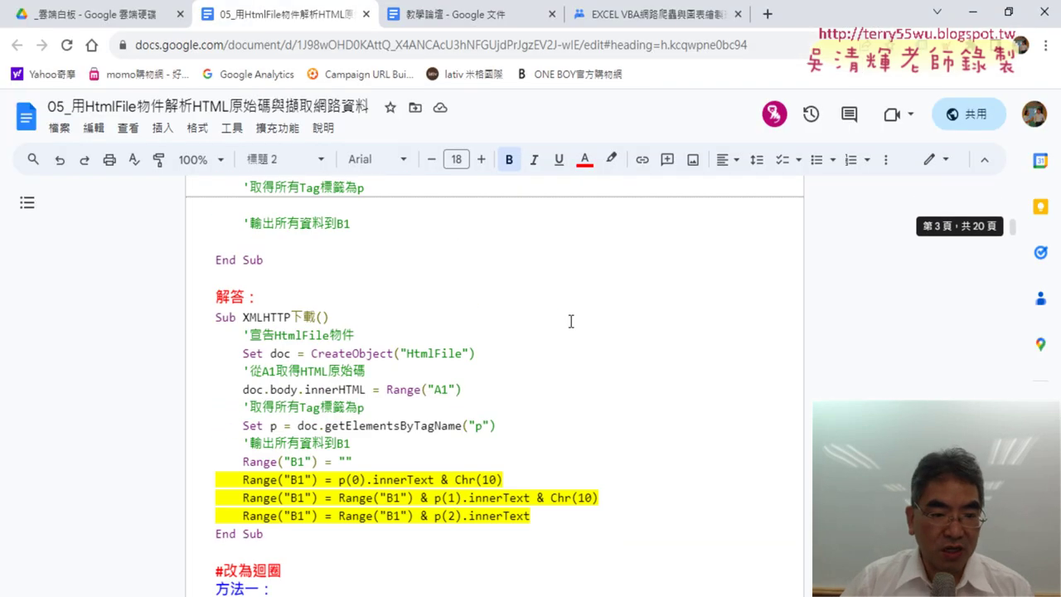
scroll(571, 322, "down", 1)
scroll(570, 322, "down", 5)
scroll(571, 322, "down", 2)
scroll(570, 321, "down", 3)
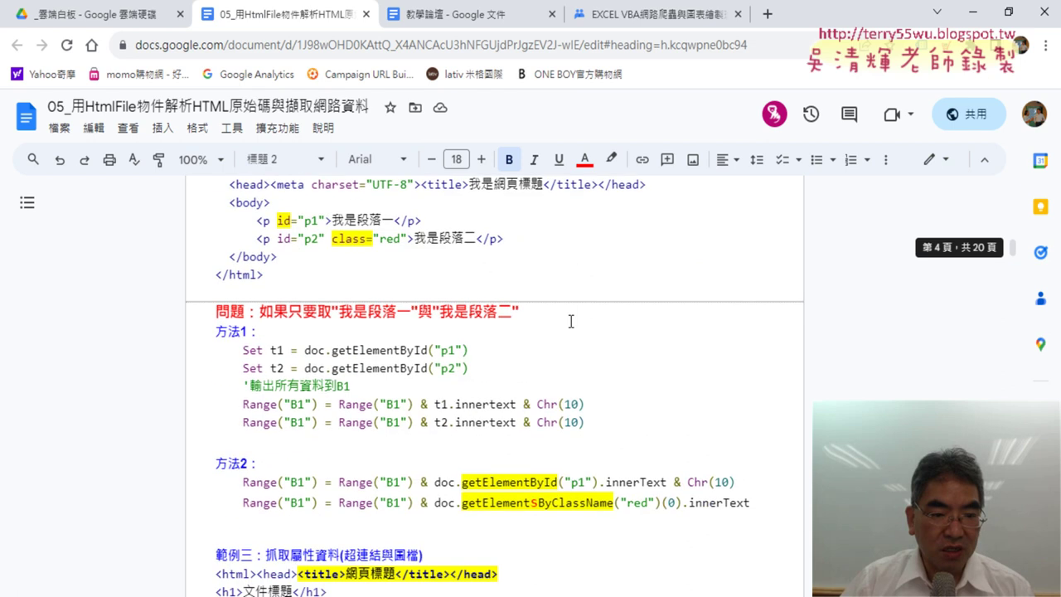
scroll(570, 322, "down", 3)
scroll(570, 322, "down", 3)
scroll(571, 322, "down", 3)
scroll(571, 321, "down", 3)
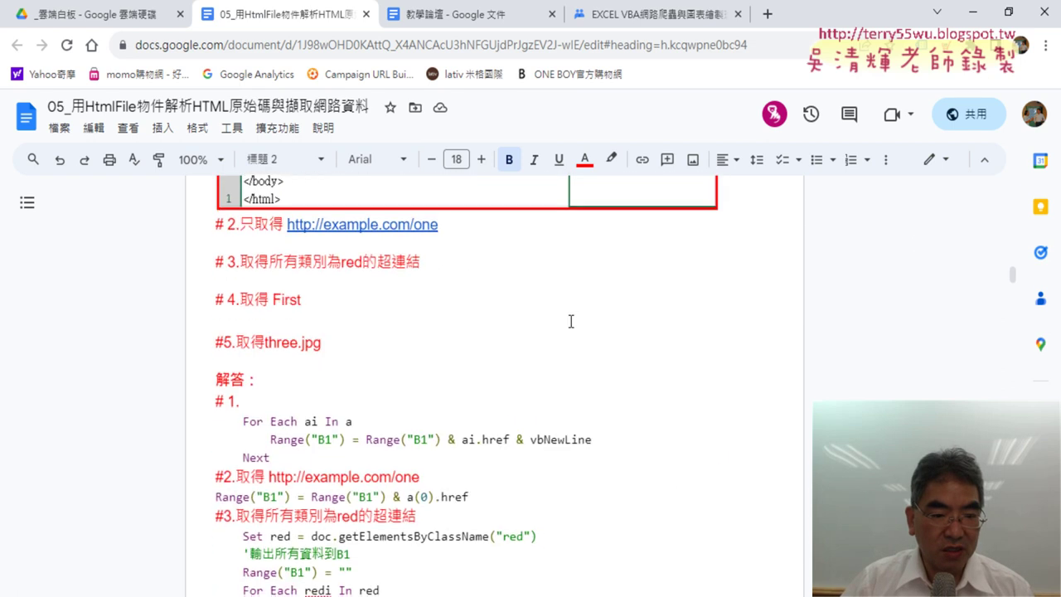
scroll(570, 321, "down", 5)
scroll(571, 322, "down", 2)
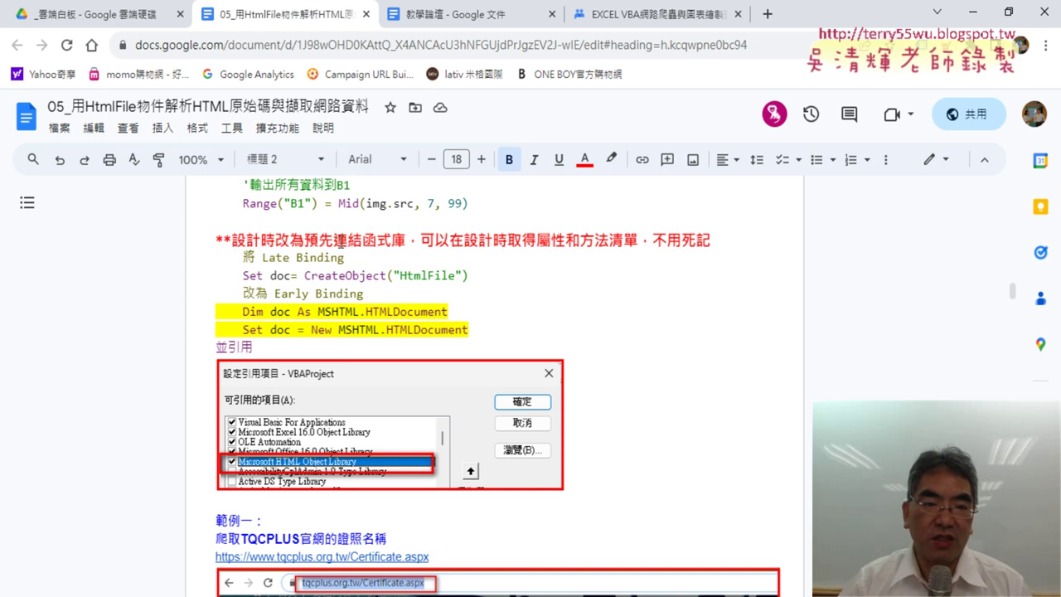
left_click_drag(303, 242, 406, 241)
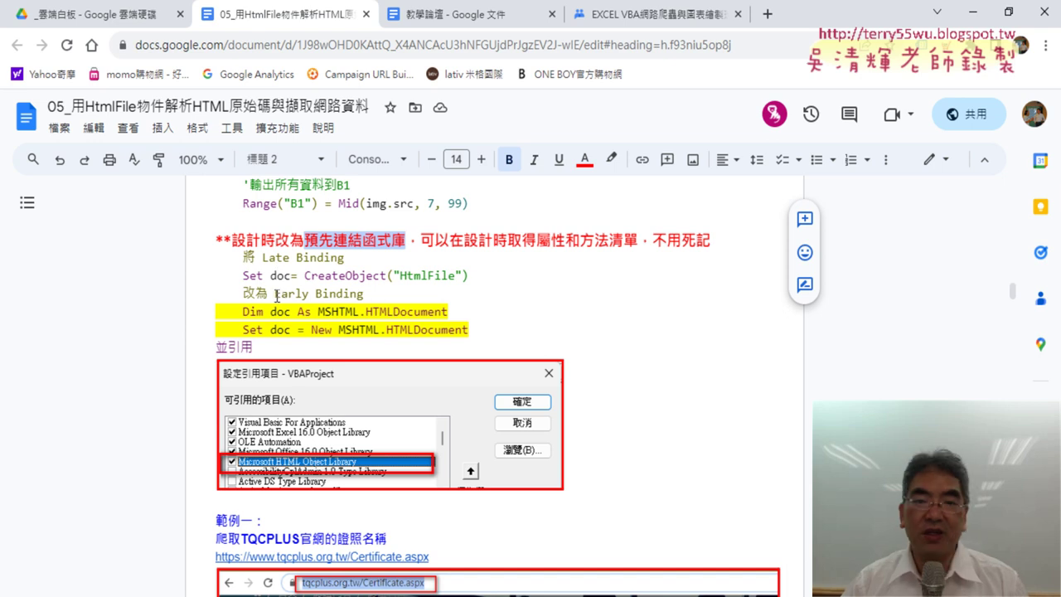
left_click_drag(275, 293, 363, 295)
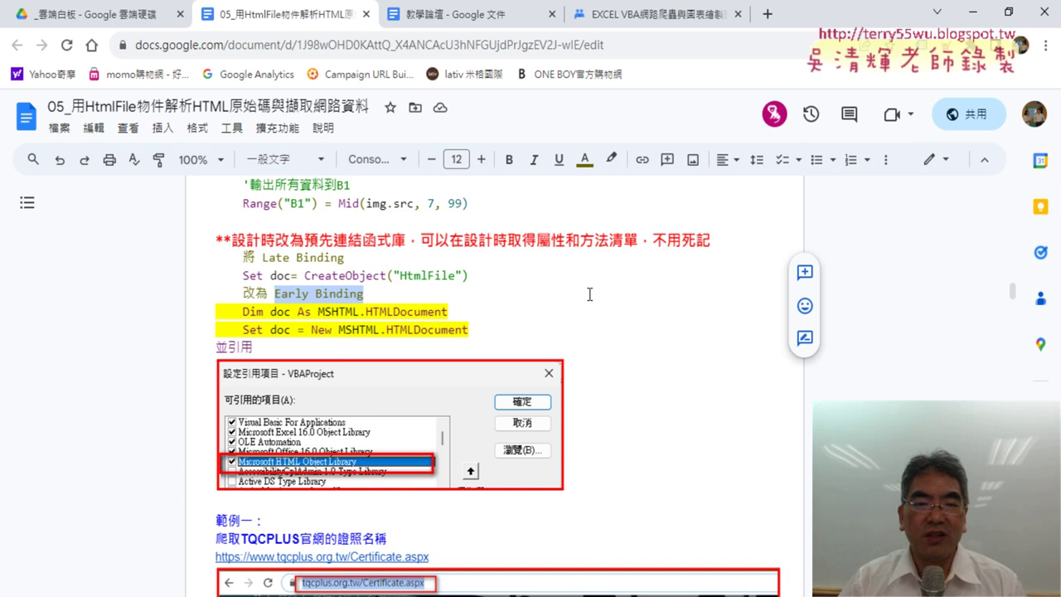
Step: Select the Dim doc and Set doc example lines, then return to the VBA editor
left_click(355, 275)
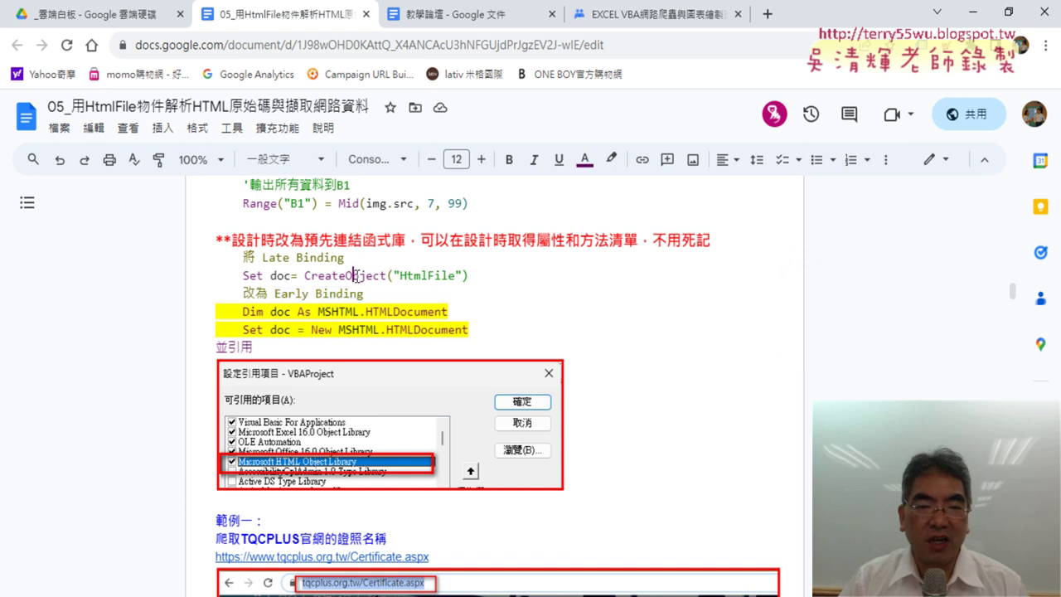
left_click_drag(470, 330, 199, 311)
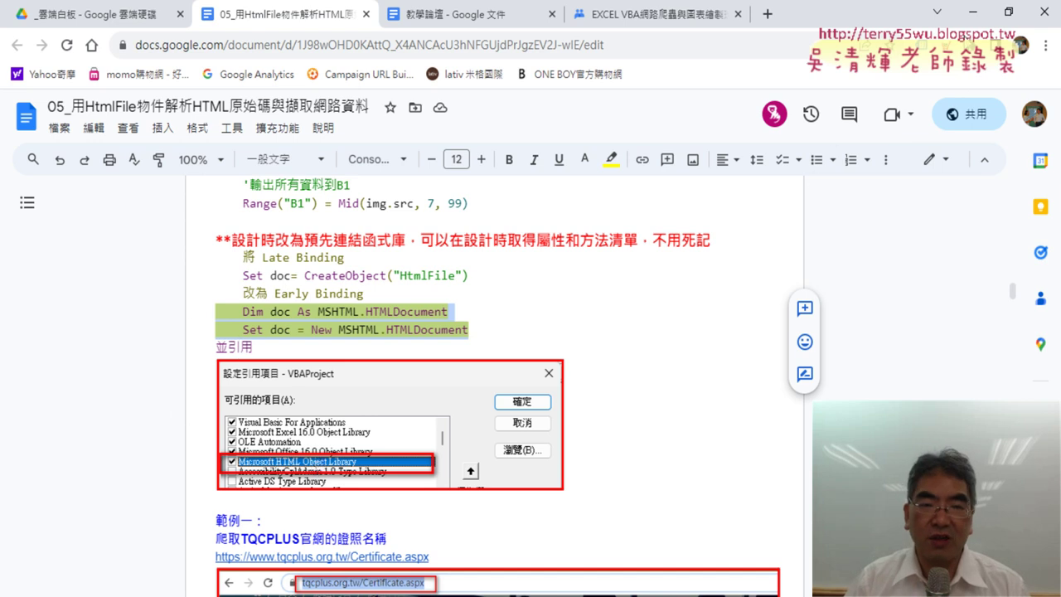
key("alt+Tab")
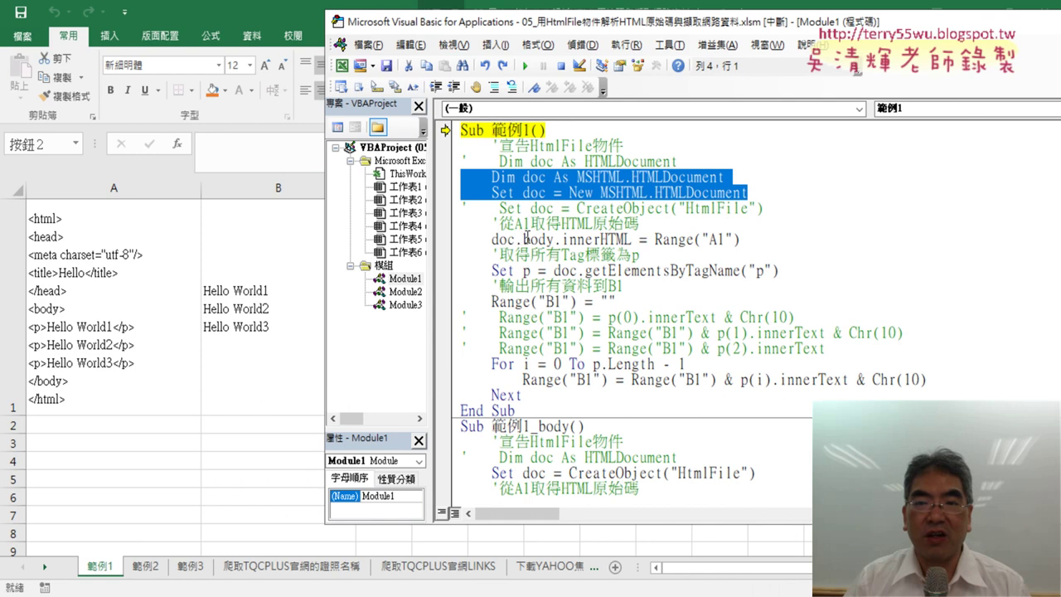
Step: Reset the paused 範例1 run and open Tools > References
left_click(527, 238)
left_click_drag(772, 194, 445, 176)
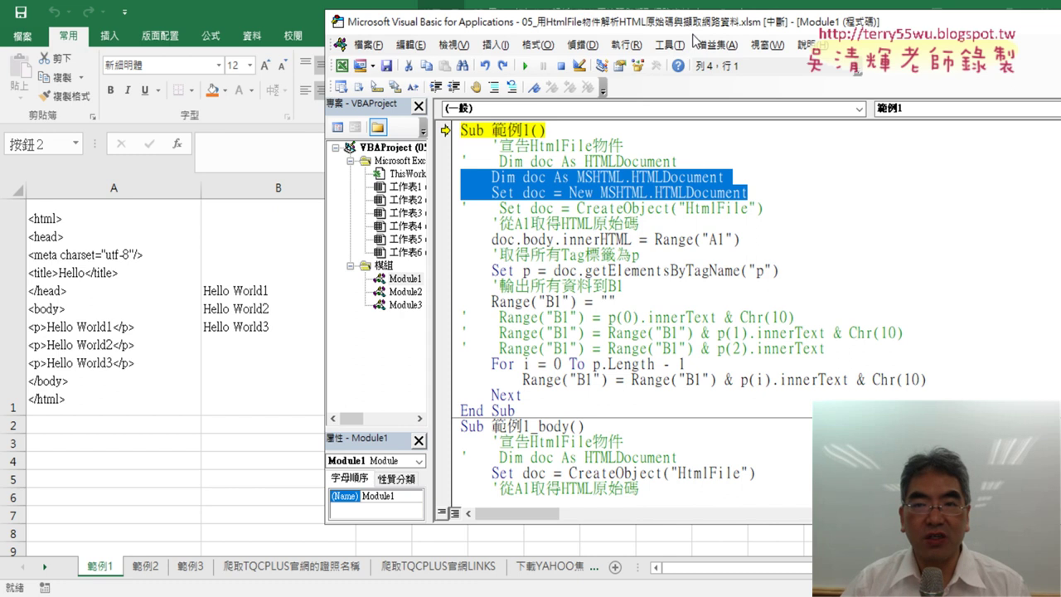
left_click(560, 66)
left_click(670, 46)
left_click(680, 65)
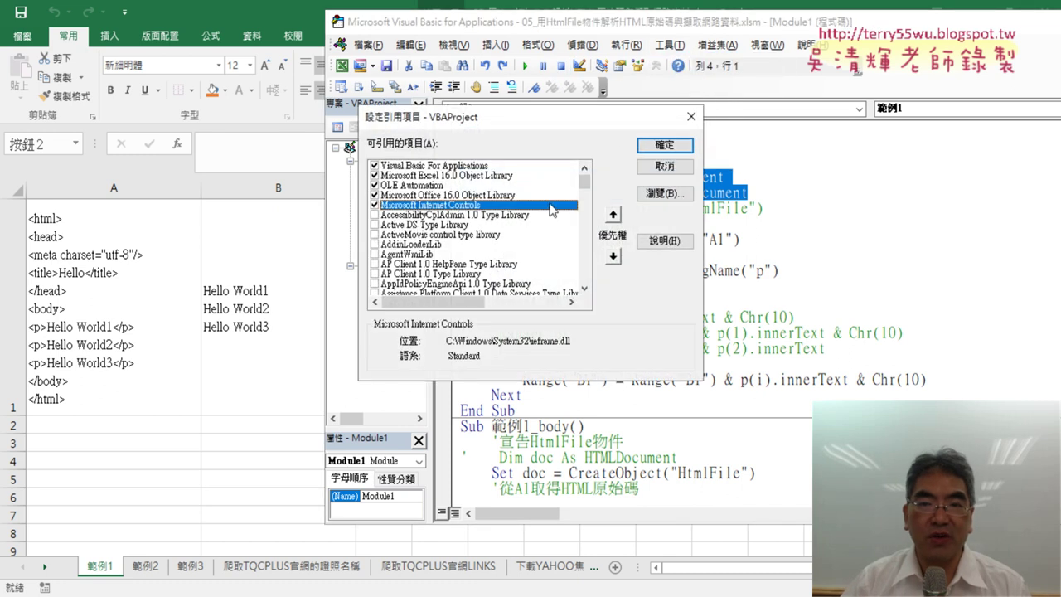
Step: Tick Microsoft HTML Object Library (mshtml.tlb) in the References list and confirm with OK
left_click_drag(584, 182, 583, 212)
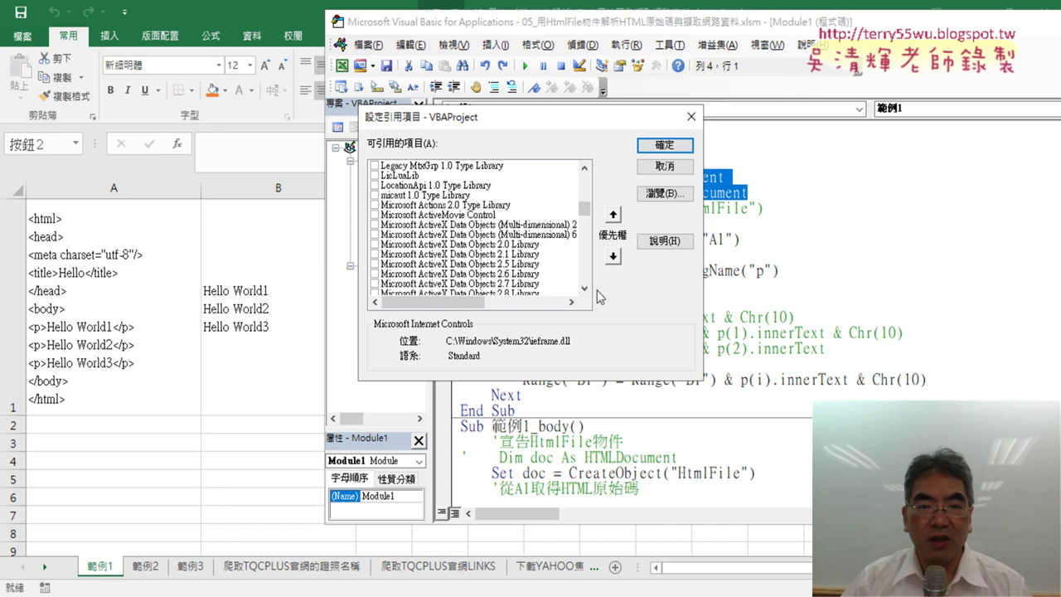
left_click(584, 289)
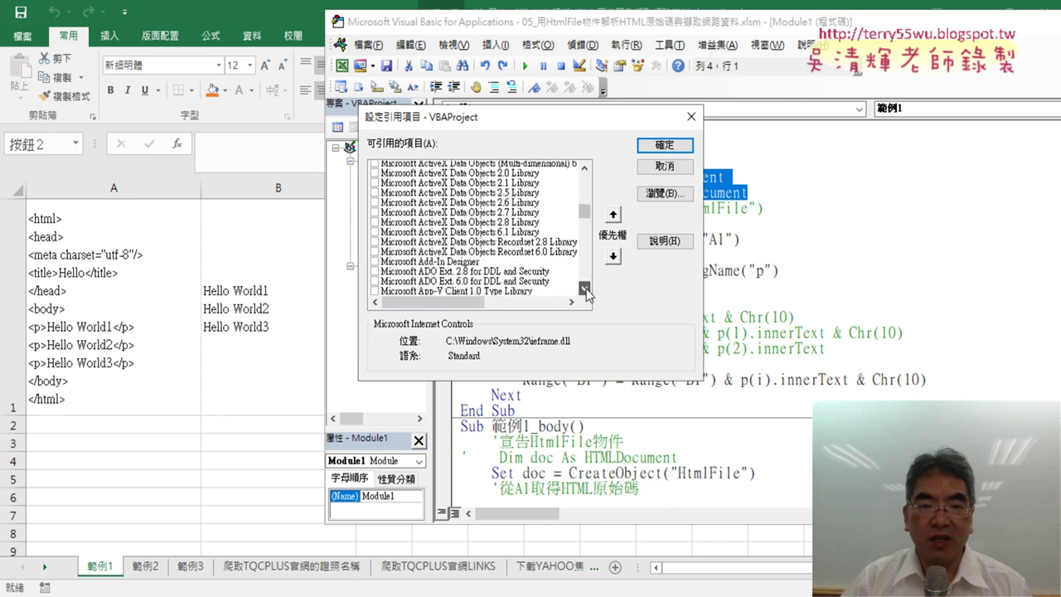
left_click(586, 290)
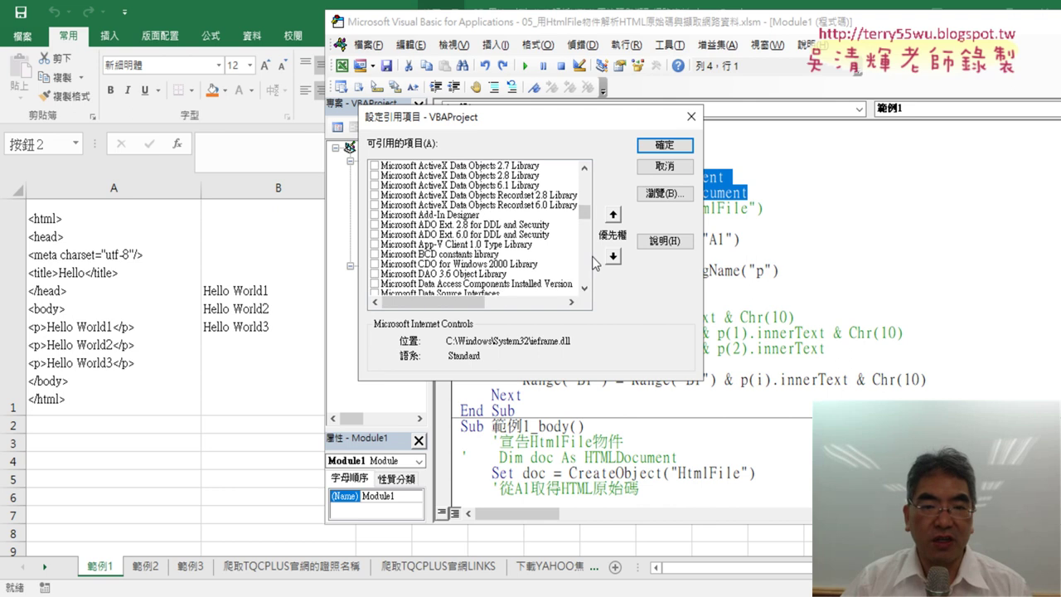
scroll(594, 267, "down", 4)
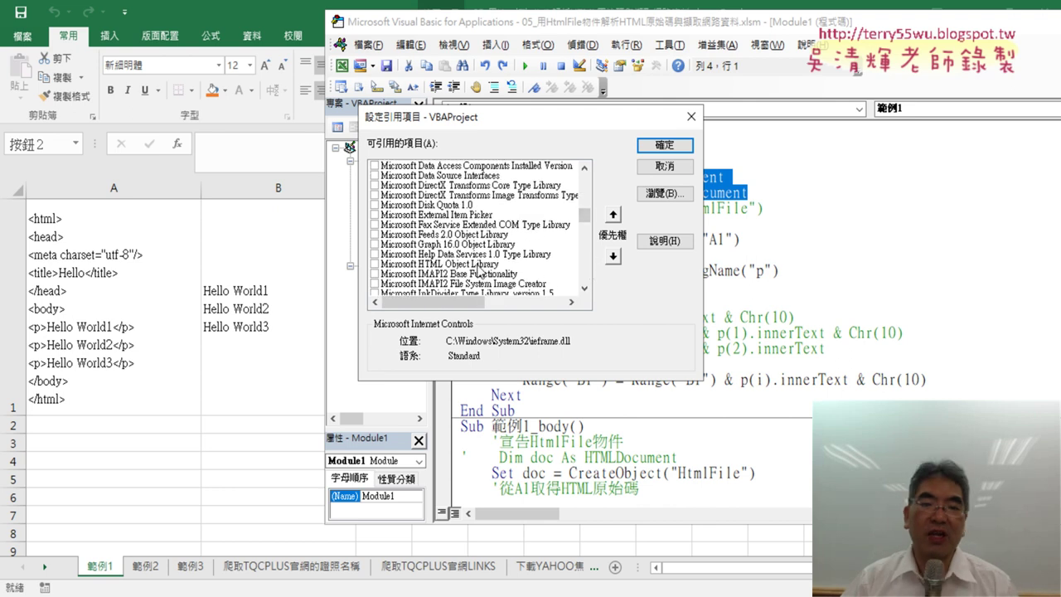
left_click(478, 265)
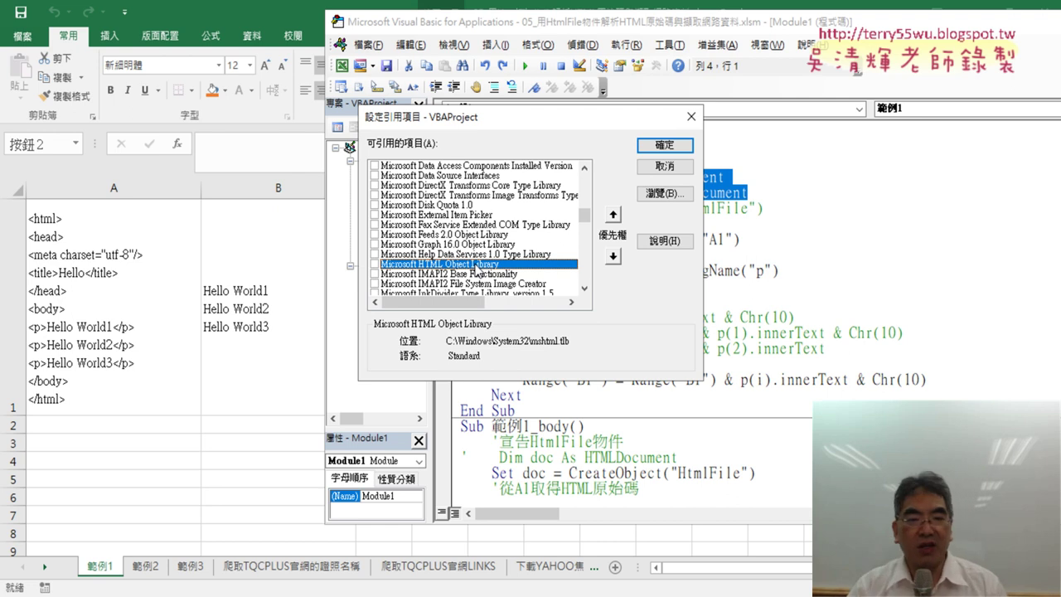
left_click(376, 265)
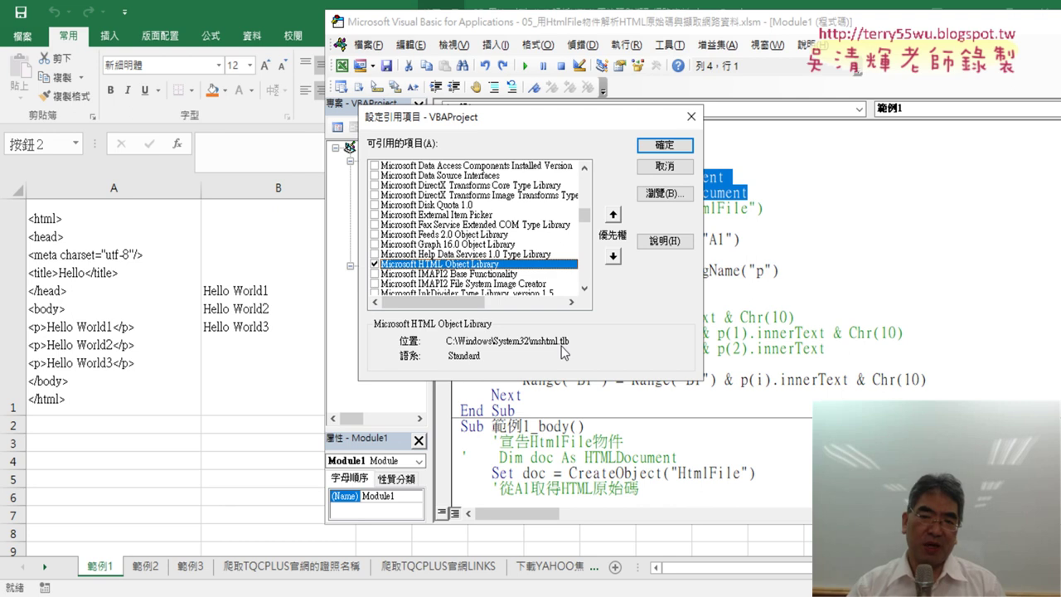
left_click(653, 144)
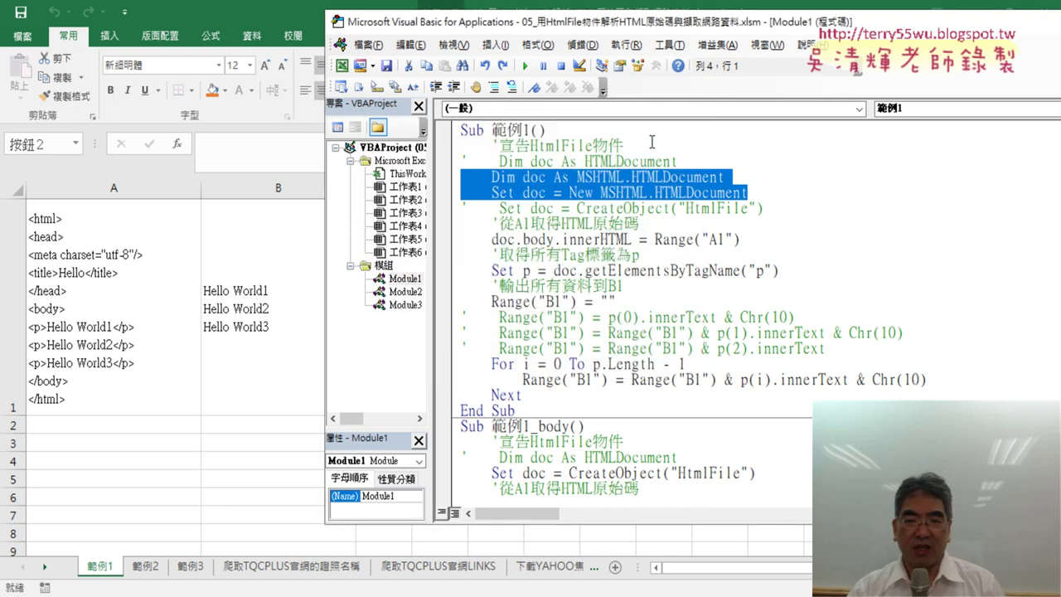
Step: On the Set p line, replace the old call with getElementsByTagName picked from IntelliSense
left_click_drag(577, 272, 803, 272)
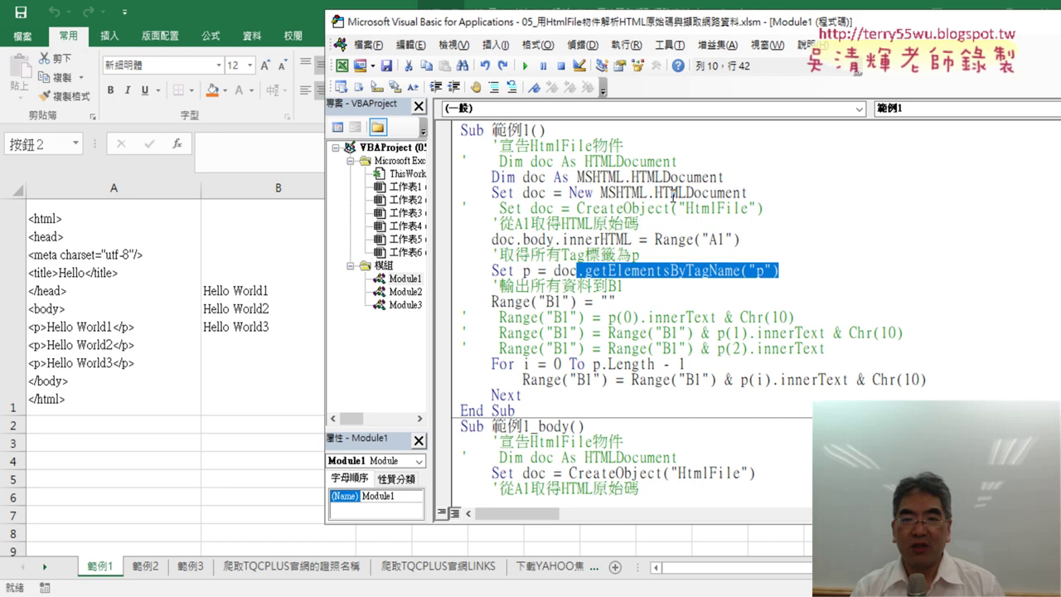
key("Delete")
type(".")
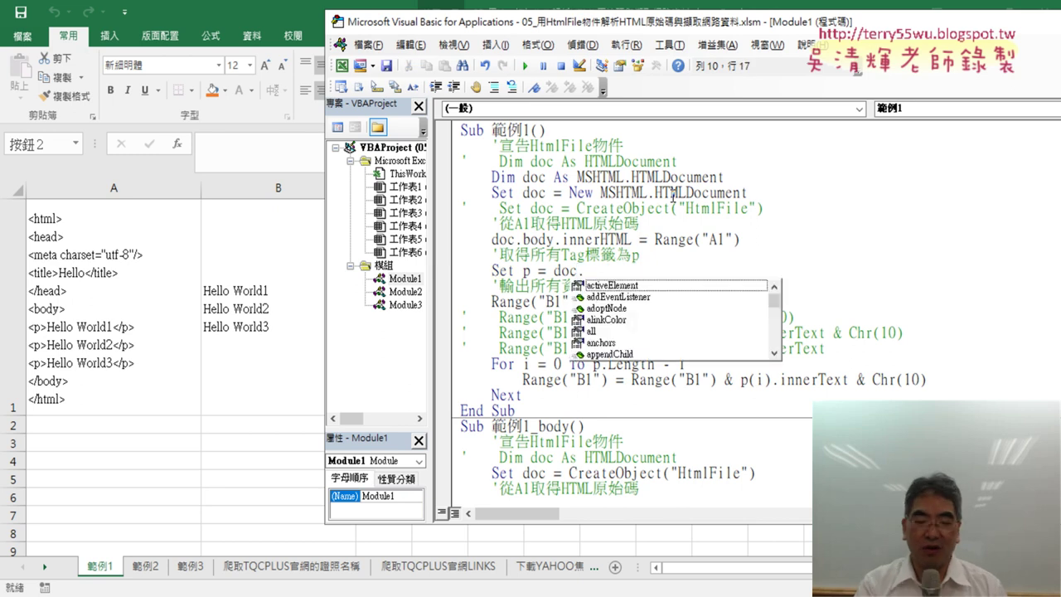
type("ge")
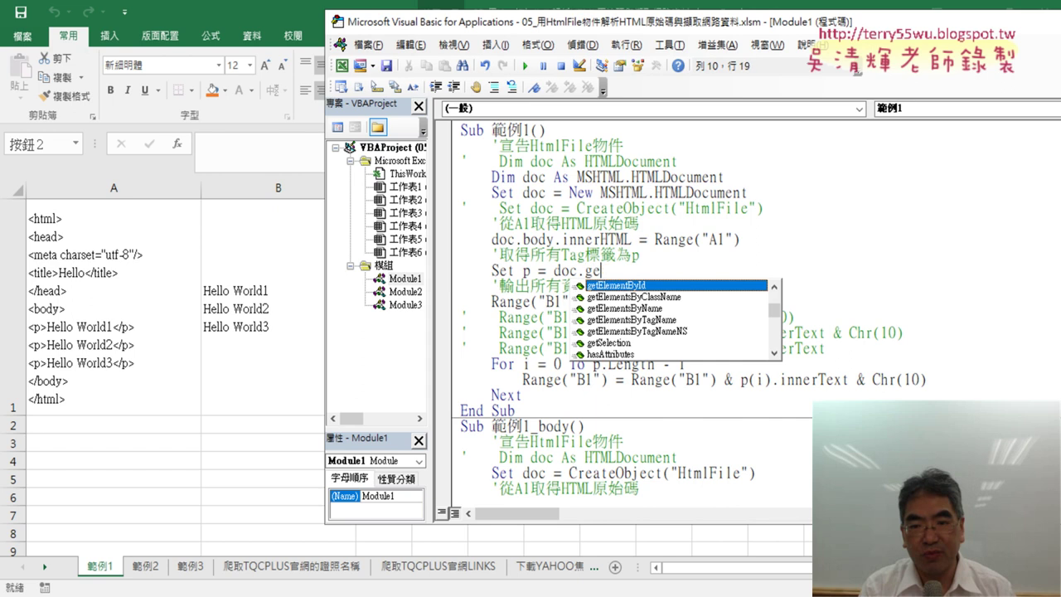
type("t")
key("Down")
key("Down")
key("Down")
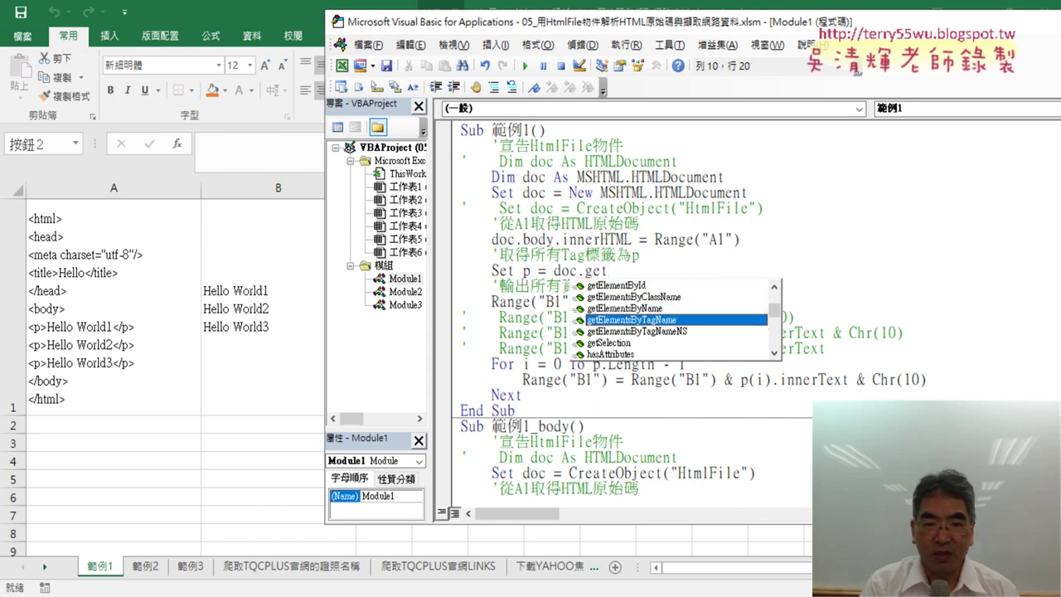
key("Tab")
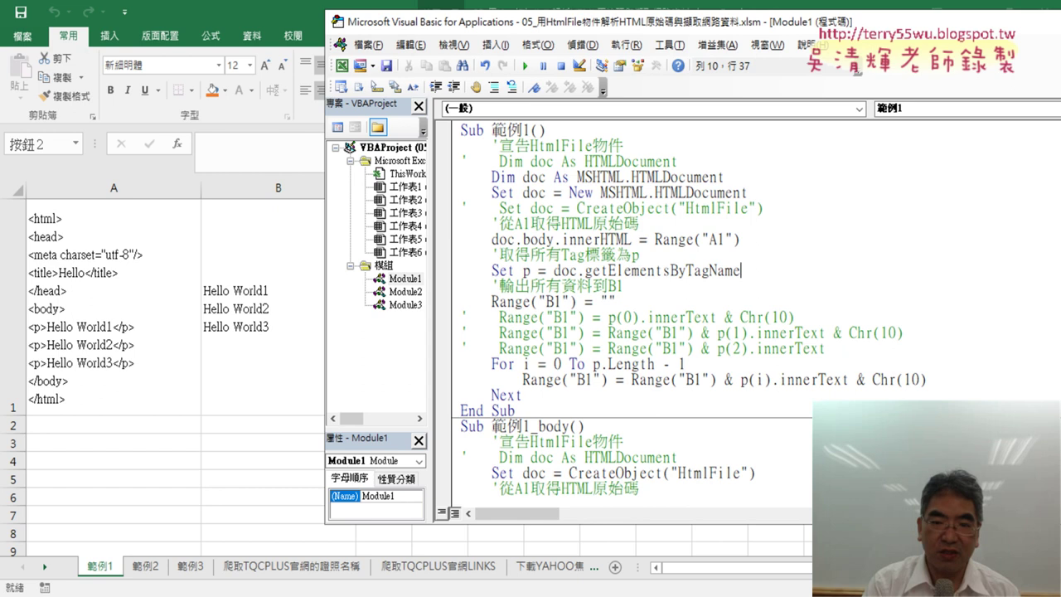
Step: Complete the call as getElementsByTagName("p") and return to the Google Docs lesson notes
type("()")
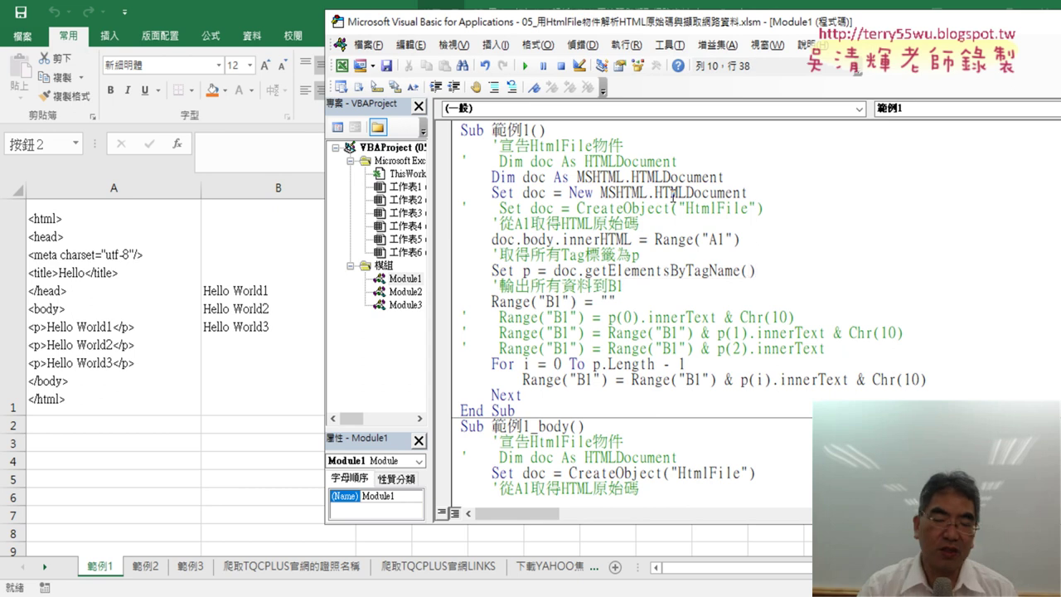
type("\"\"")
key("Left")
type("p")
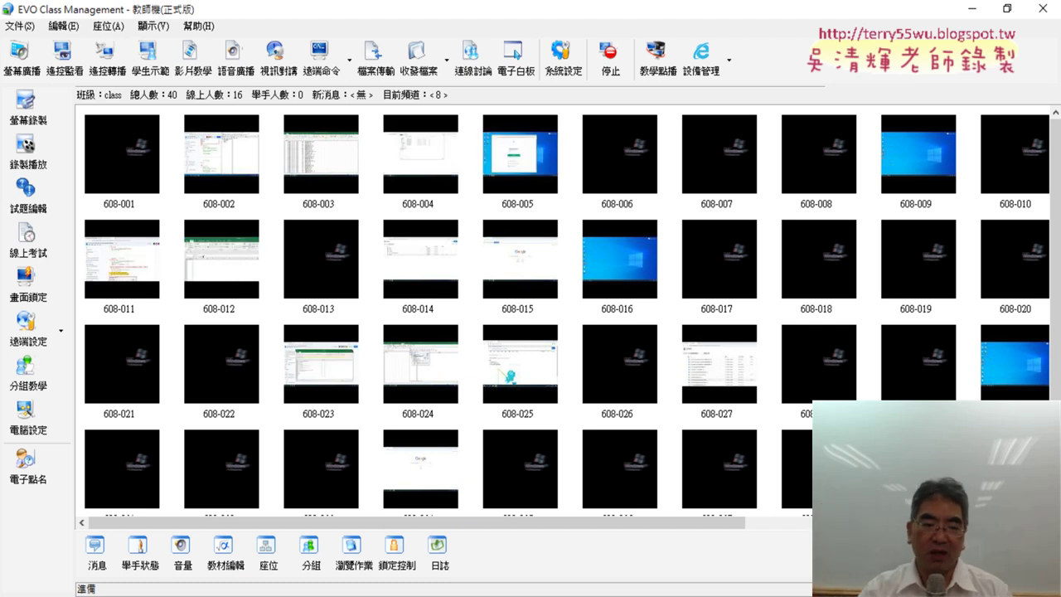
mouse_move(489, 593)
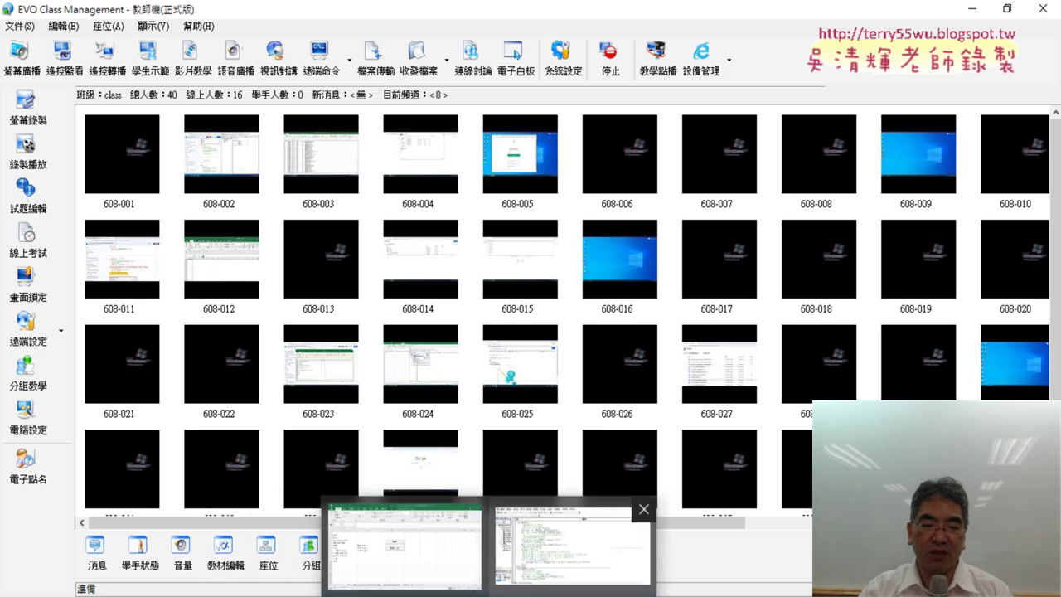
left_click(307, 551)
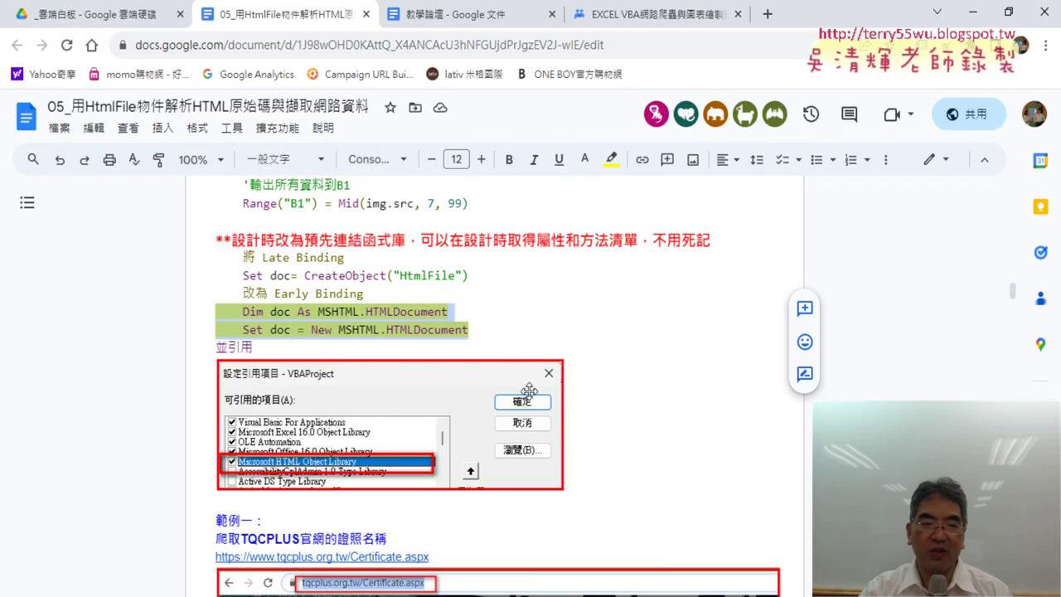
scroll(635, 361, "up", 5)
scroll(634, 361, "up", 5)
scroll(634, 361, "up", 5)
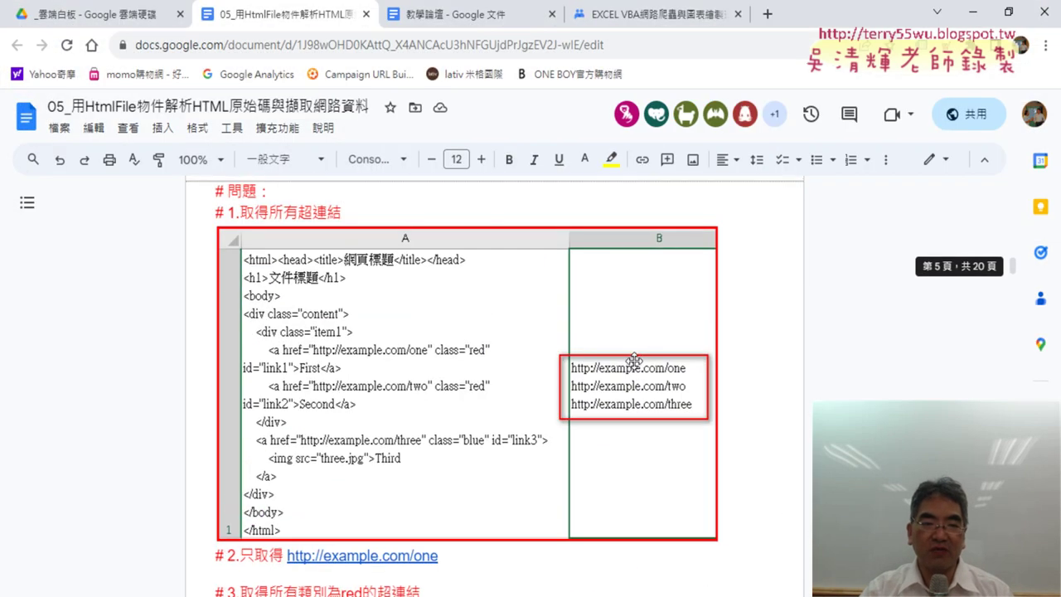
scroll(634, 361, "up", 3)
scroll(634, 361, "up", 2)
scroll(634, 360, "up", 2)
scroll(635, 362, "up", 2)
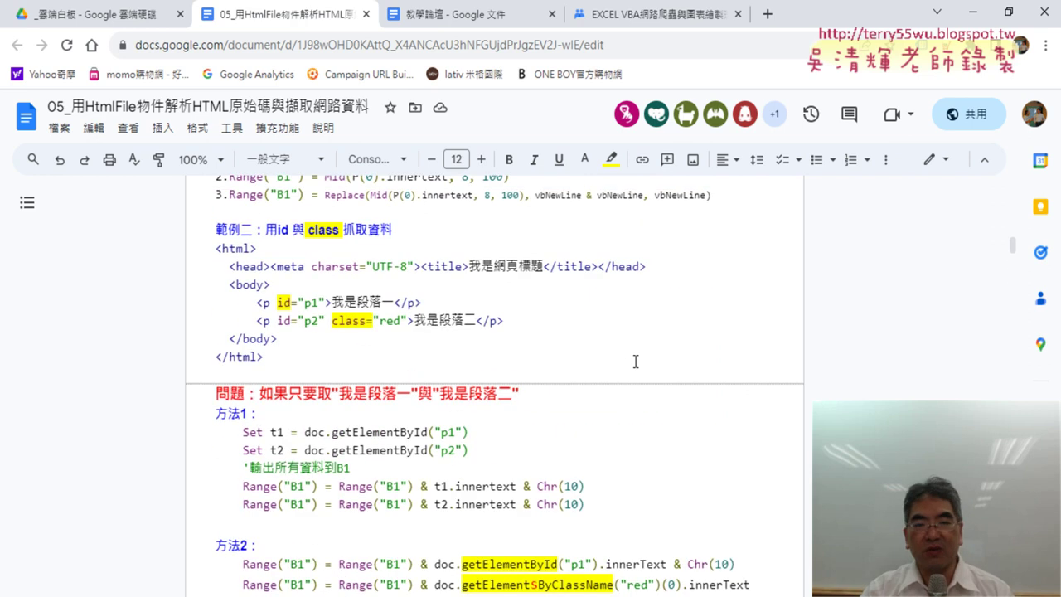
scroll(635, 361, "down", 1)
scroll(635, 361, "down", 2)
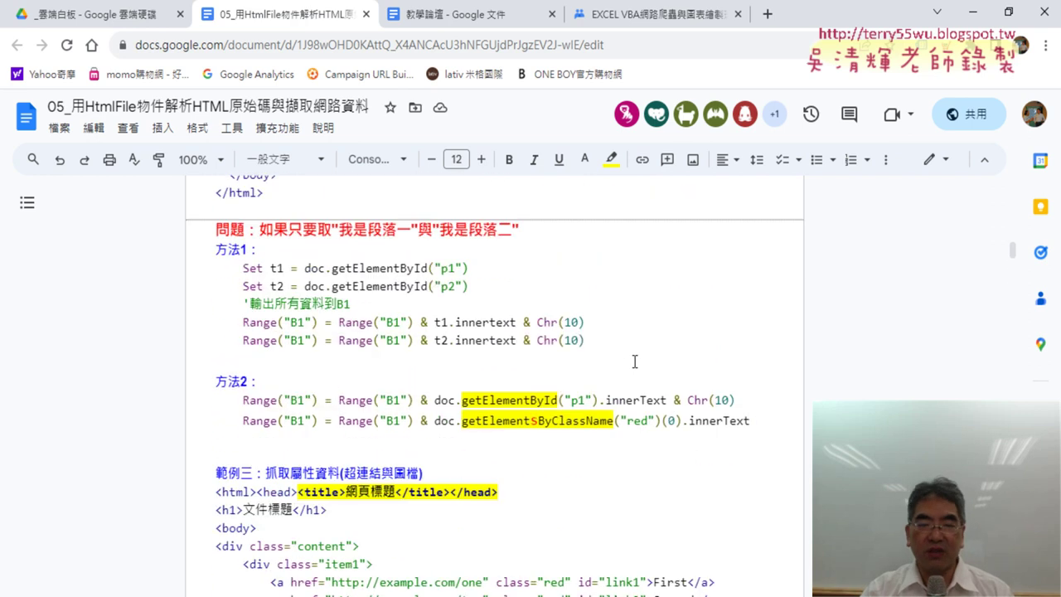
scroll(634, 362, "down", 5)
scroll(634, 362, "down", 3)
scroll(634, 361, "down", 1)
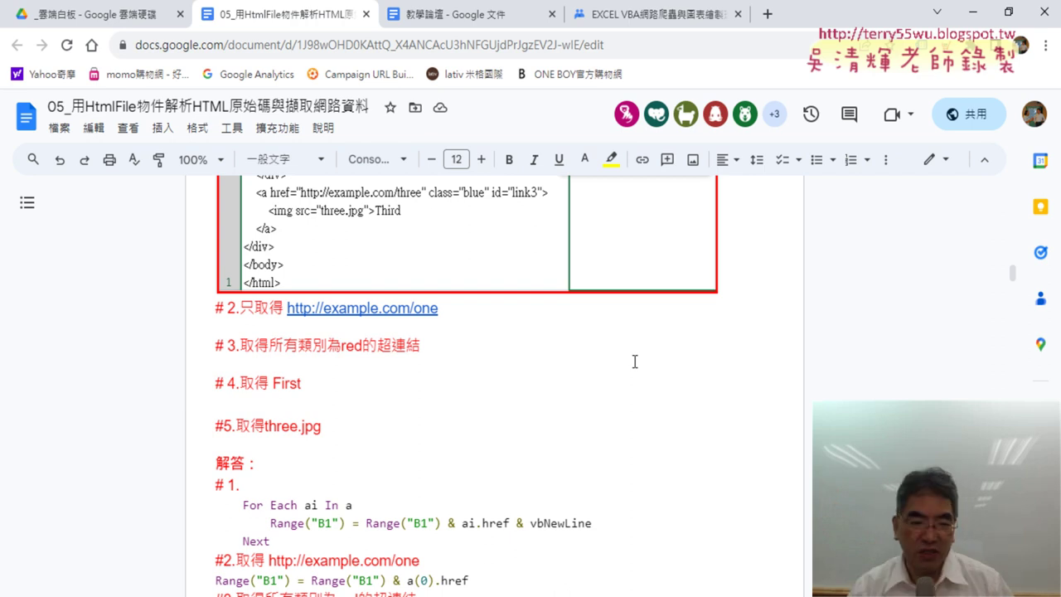
scroll(634, 361, "down", 1)
scroll(634, 362, "down", 4)
scroll(634, 361, "down", 3)
scroll(634, 362, "down", 5)
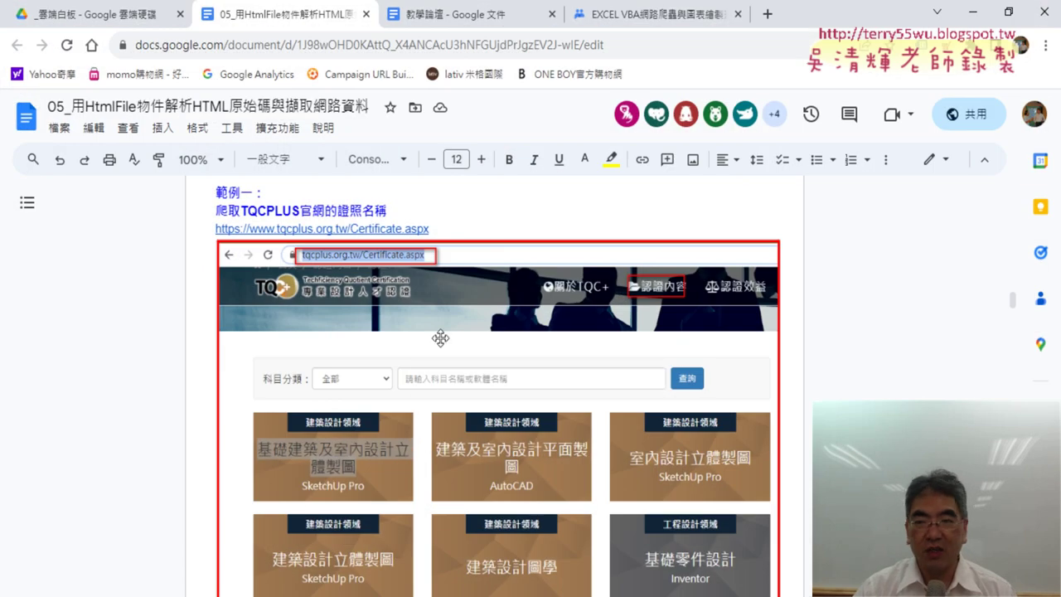
scroll(448, 369, "up", 4)
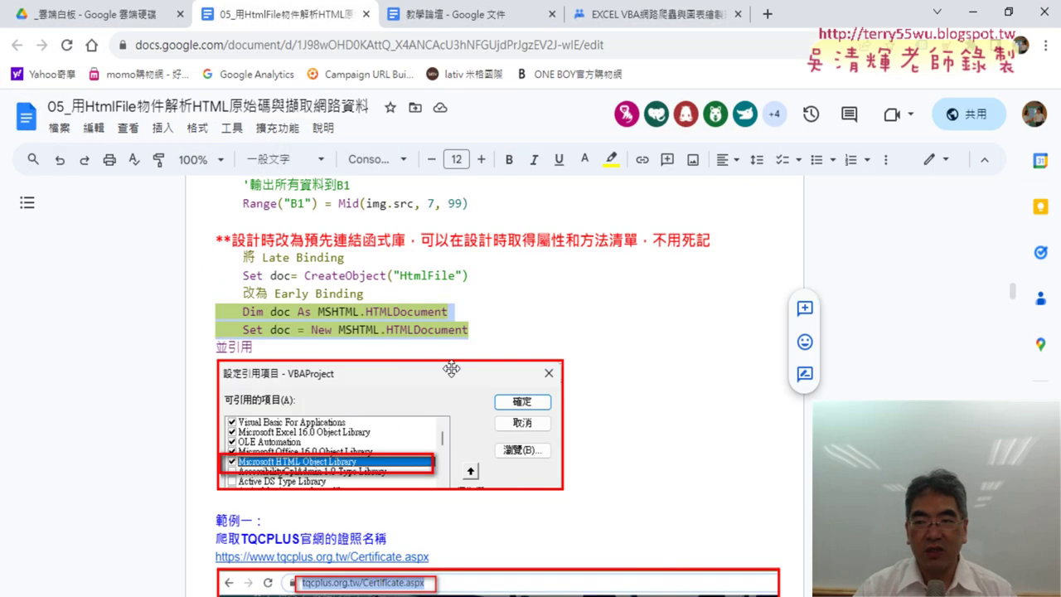
mouse_move(1012, 297)
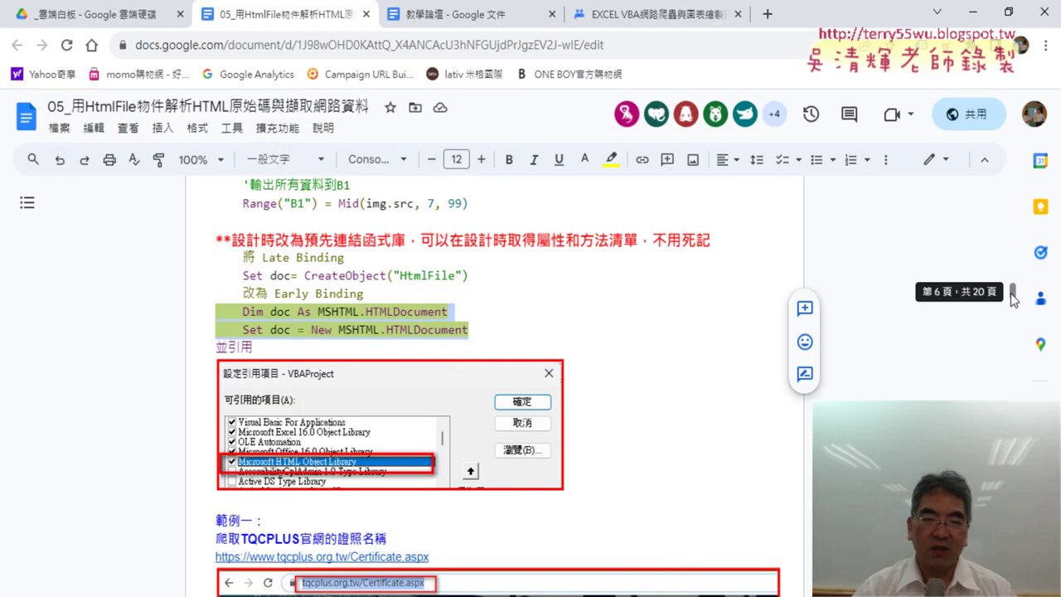